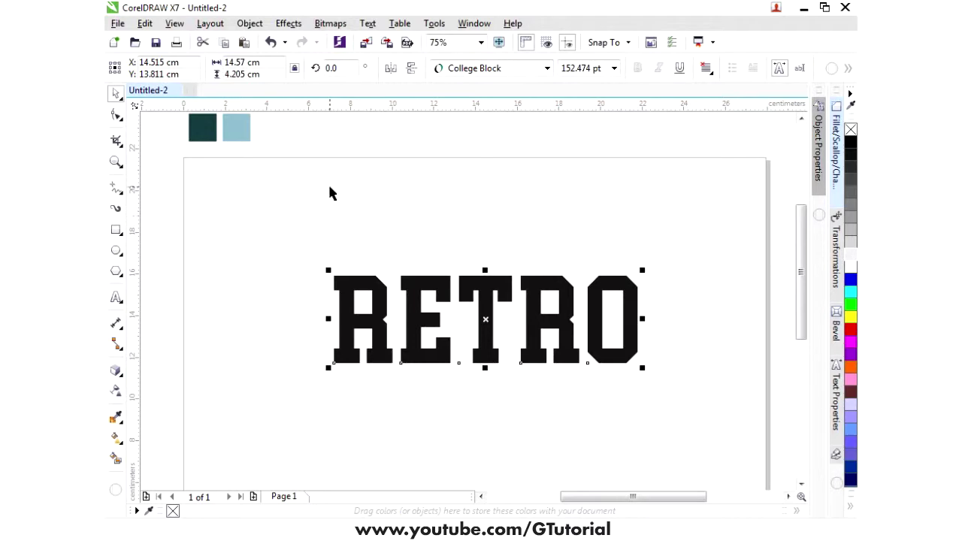
# Convert the RETRO text to curves and reselect the lettering.
pyautogui.click(249, 23)
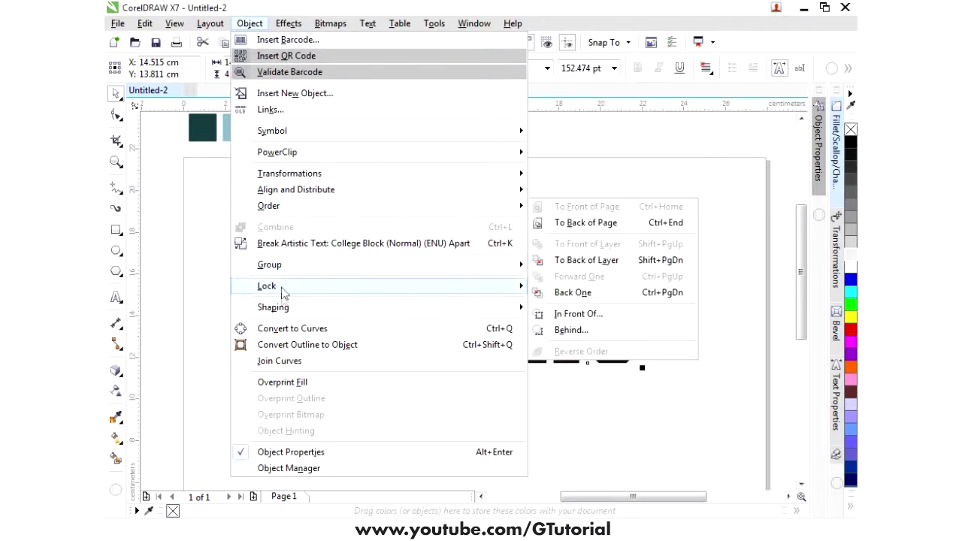
pyautogui.click(284, 328)
pyautogui.click(389, 408)
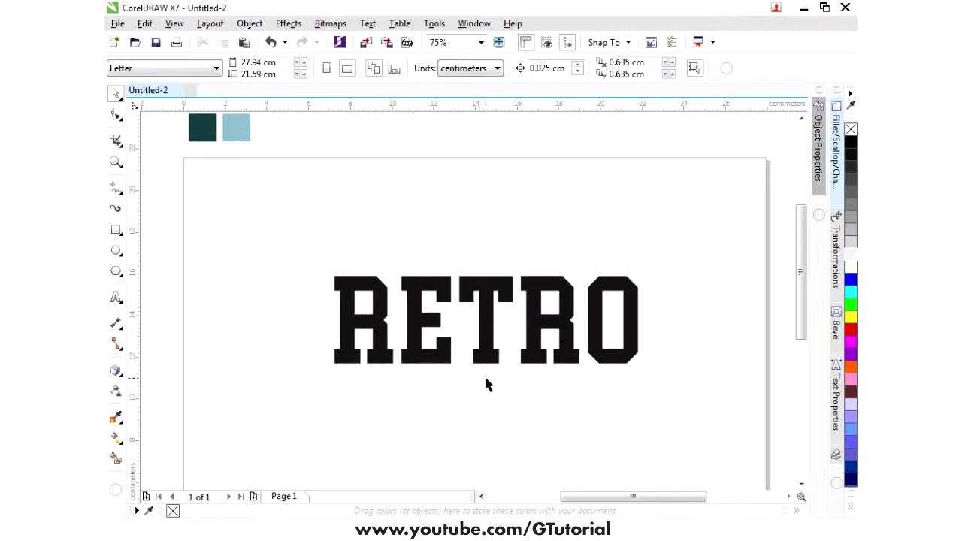
pyautogui.click(384, 357)
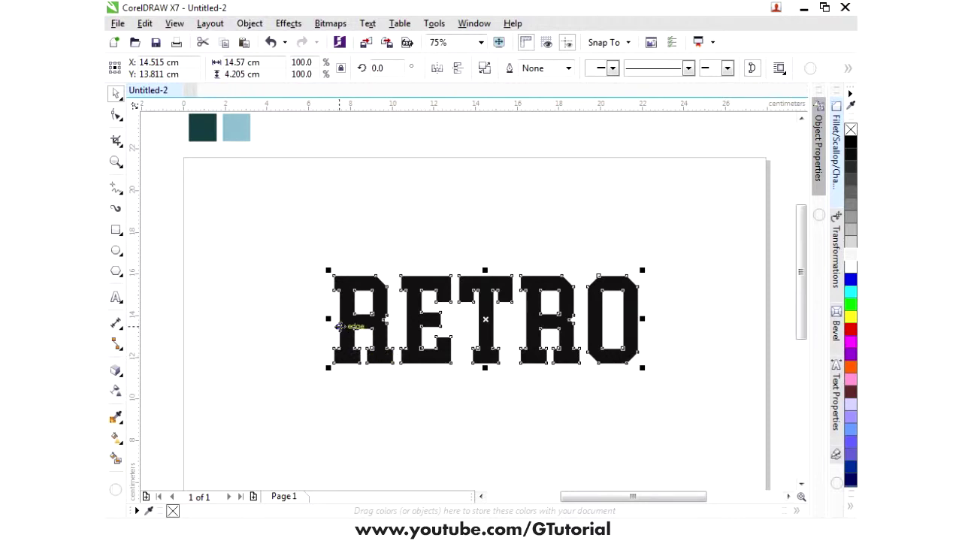
# Move the colour swatches onto the page and fill the RETRO lettering with the sampled light blue swatch colour.
pyautogui.moveTo(238, 142); pyautogui.dragTo(253, 247)
pyautogui.click(209, 367)
pyautogui.click(116, 421)
pyautogui.click(252, 231)
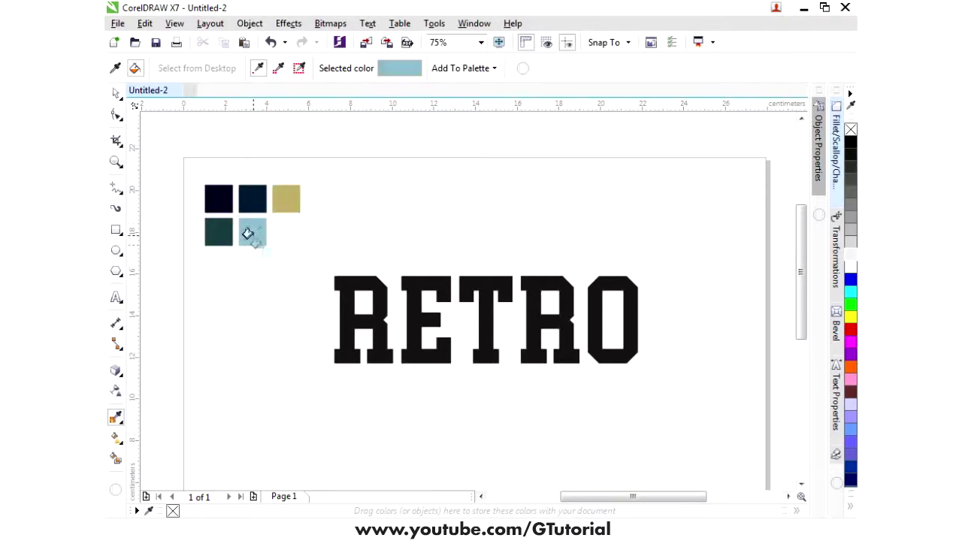
pyautogui.click(351, 283)
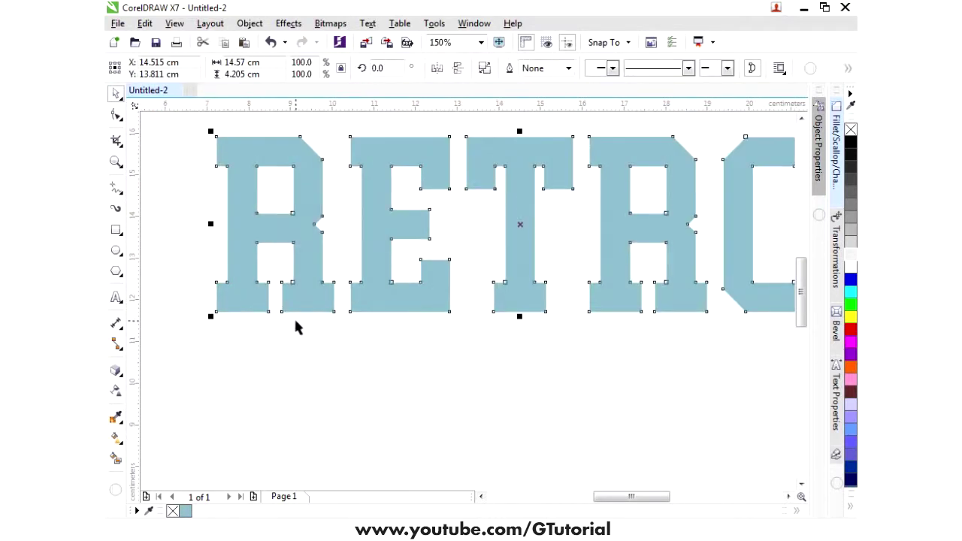
# Extrude the RETRO lettering downward, switch it to a parallel extrusion type and give it a thin black outline.
pyautogui.click(116, 370)
pyautogui.moveTo(414, 315); pyautogui.dragTo(463, 351)
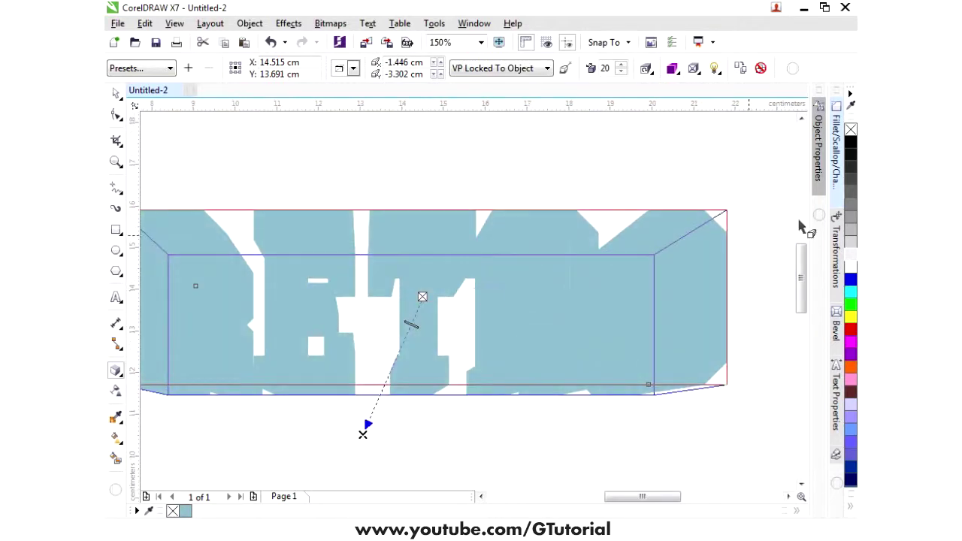
pyautogui.click(352, 69)
pyautogui.click(369, 115)
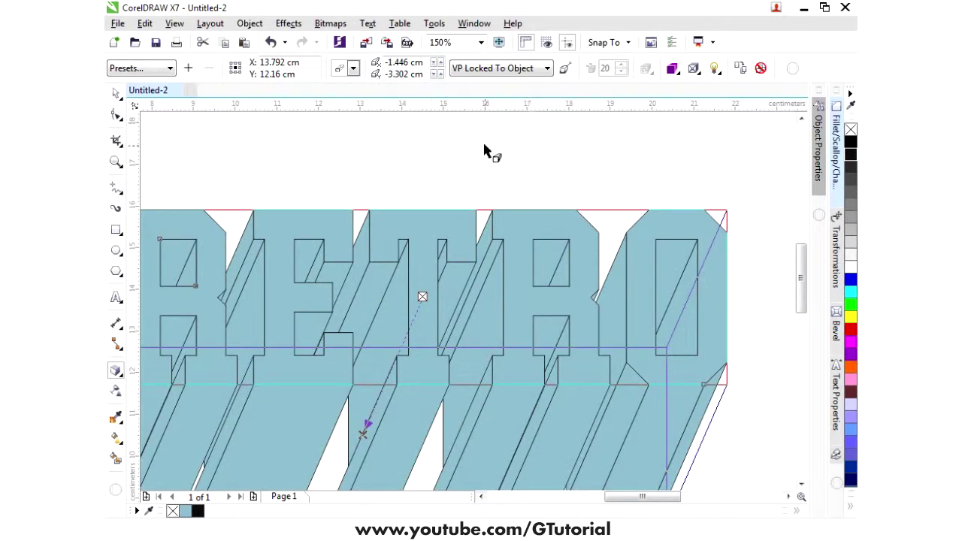
# Shorten the lettering's extrusion to a shallow diagonal depth with offsets of 0.213 cm and -0.213 cm.
pyautogui.scroll(-1, 483, 140)
pyautogui.scroll(1, 429, 268)
pyautogui.moveTo(422, 314); pyautogui.dragTo(499, 193)
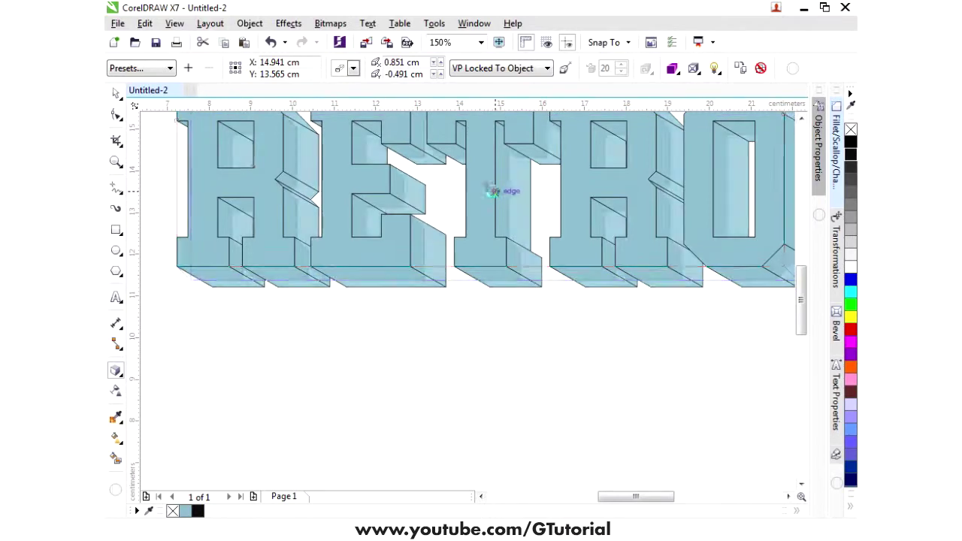
pyautogui.scroll(-1, 498, 232)
pyautogui.scroll(1, 523, 154)
pyautogui.scroll(1, 521, 155)
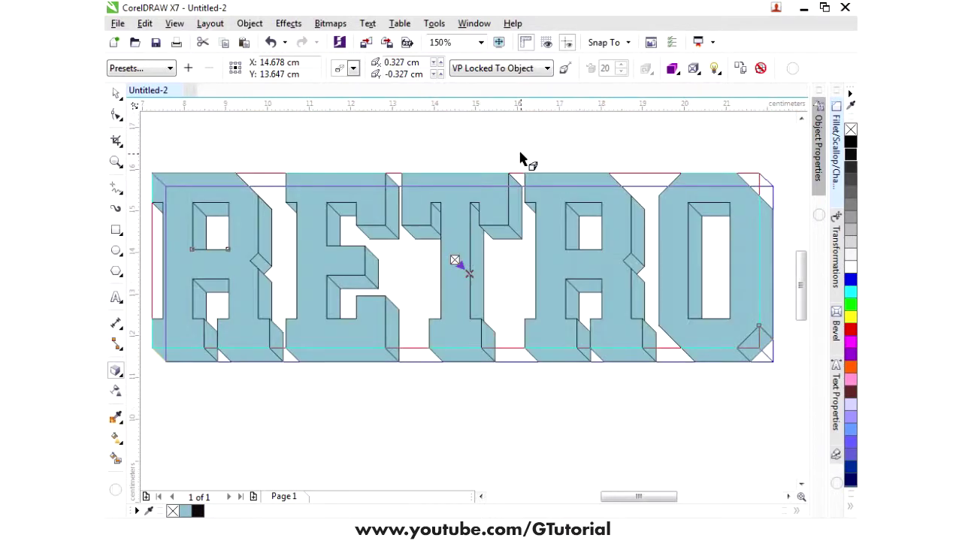
pyautogui.scroll(1, 467, 254)
pyautogui.moveTo(471, 300); pyautogui.dragTo(462, 290)
pyautogui.scroll(-1, 475, 299)
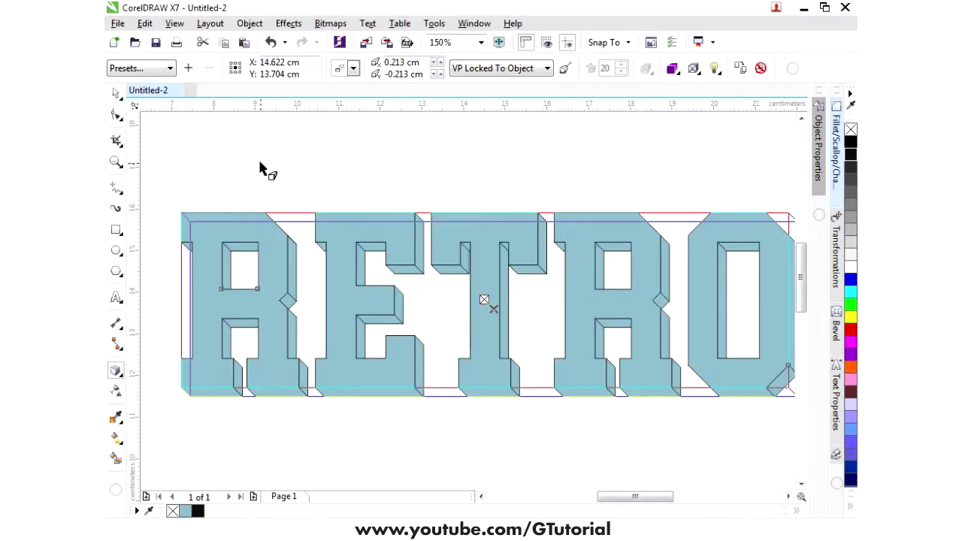
# Break the extrude group apart and clear the selection.
pyautogui.click(250, 25)
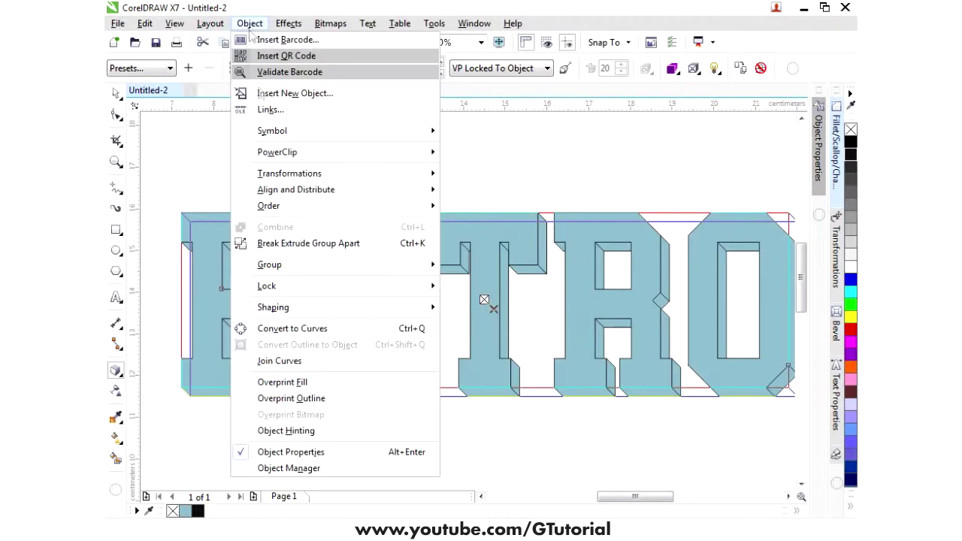
pyautogui.click(265, 243)
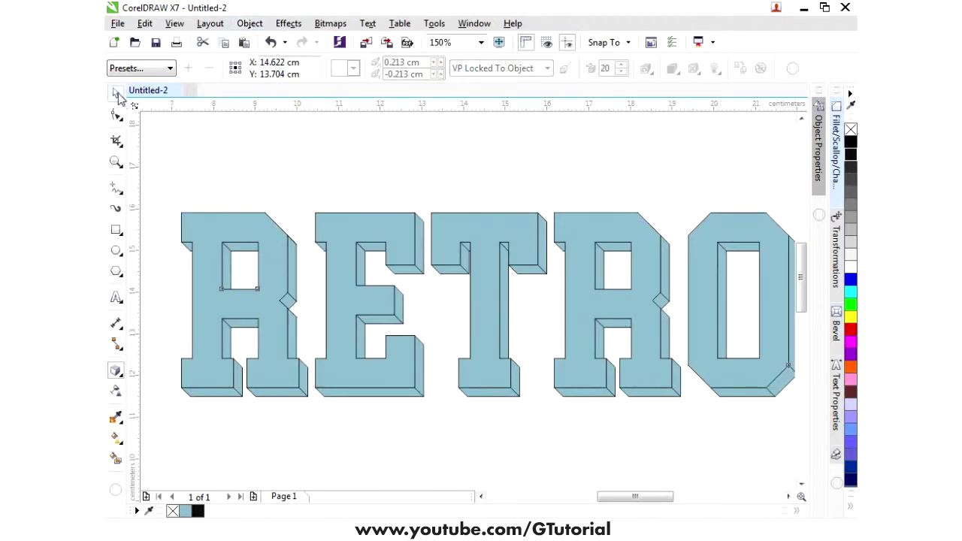
pyautogui.click(232, 142)
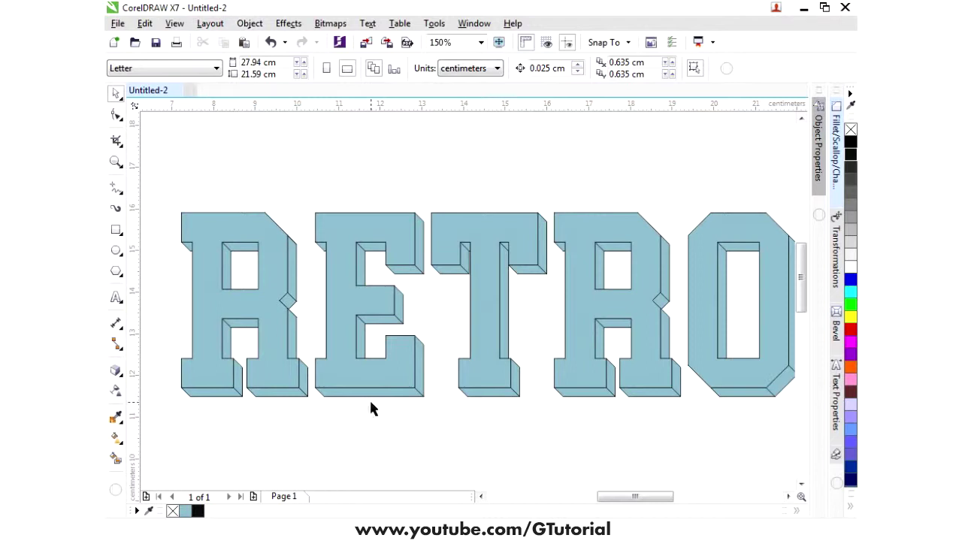
# Apply a one-step inside contour with a 0.088 cm offset to the front letter faces.
pyautogui.click(209, 324)
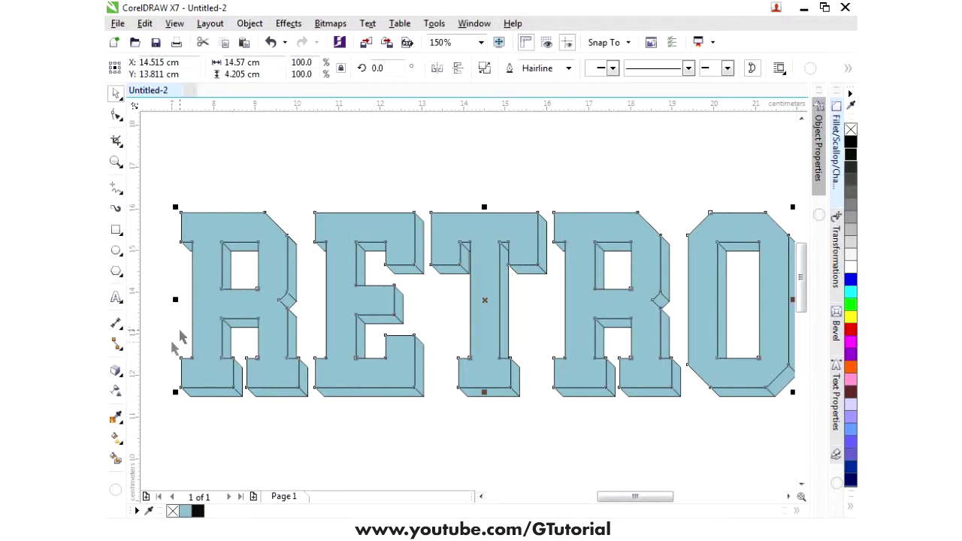
pyautogui.click(114, 376)
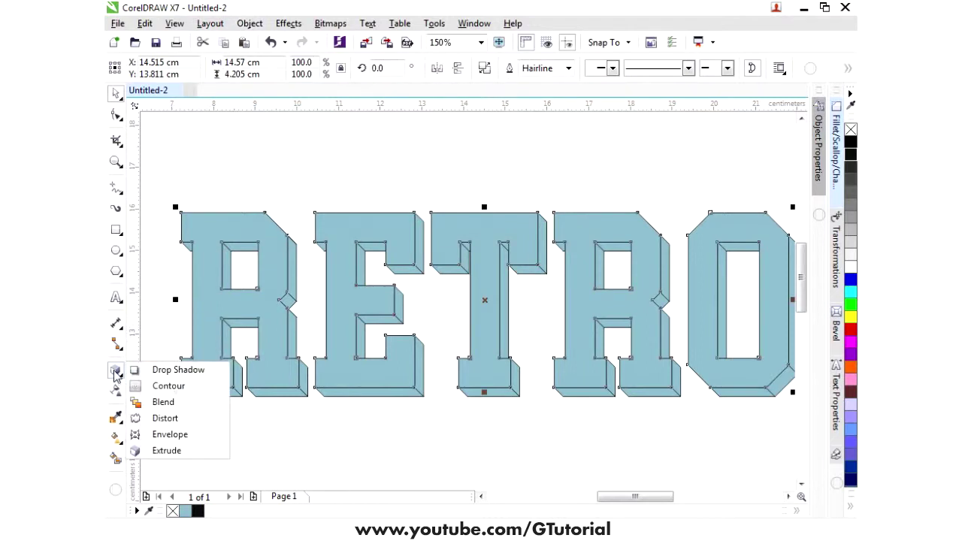
pyautogui.click(166, 451)
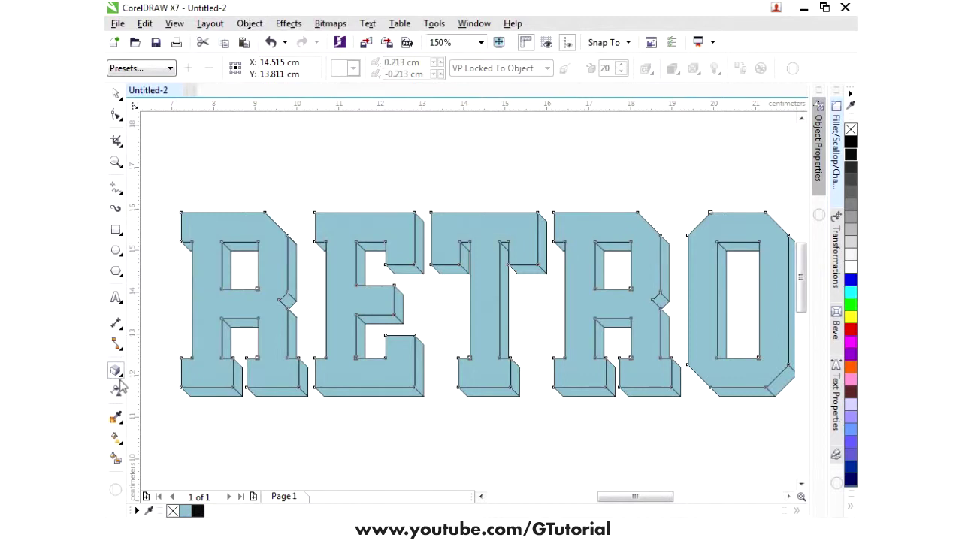
pyautogui.click(117, 375)
pyautogui.click(167, 386)
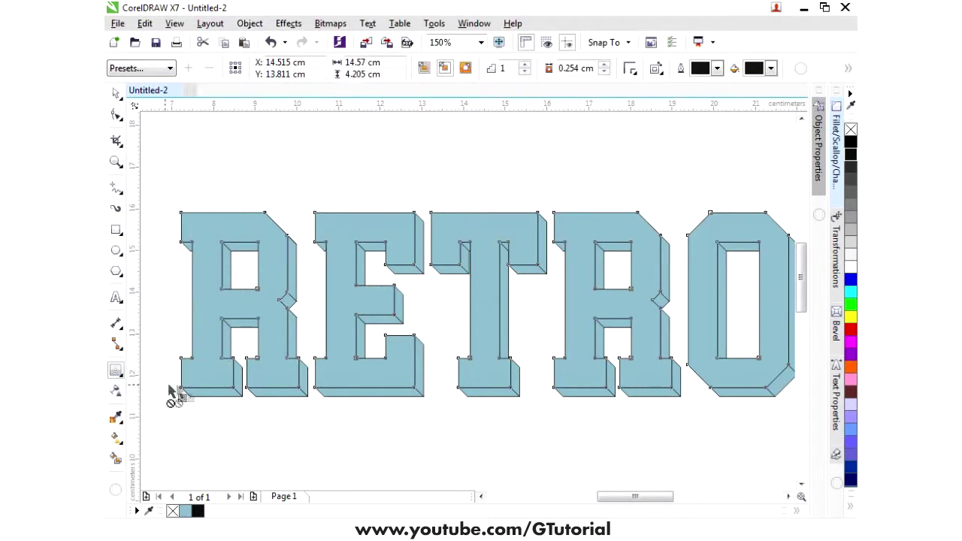
pyautogui.scroll(2, 173, 393)
pyautogui.moveTo(215, 387); pyautogui.dragTo(215, 392)
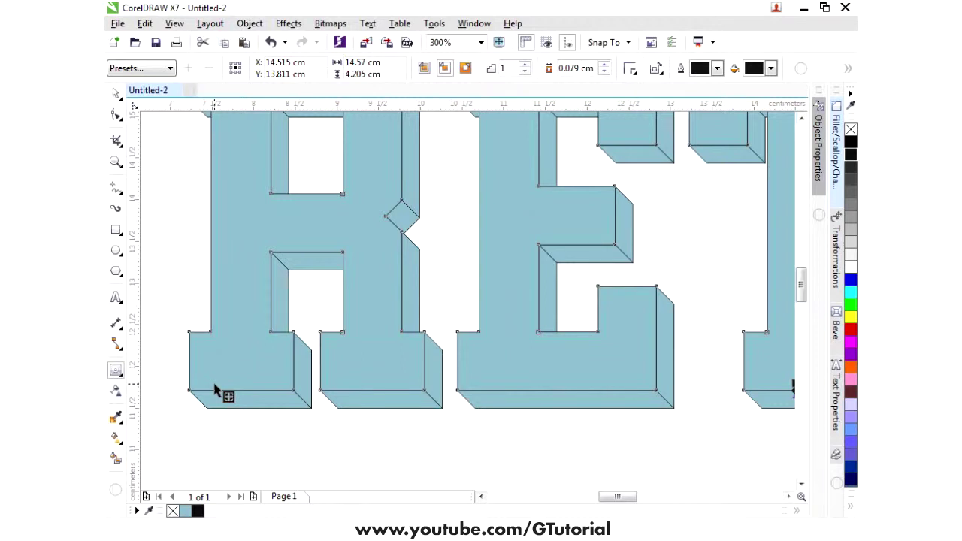
pyautogui.moveTo(214, 389); pyautogui.dragTo(215, 389)
pyautogui.scroll(-2, 208, 307)
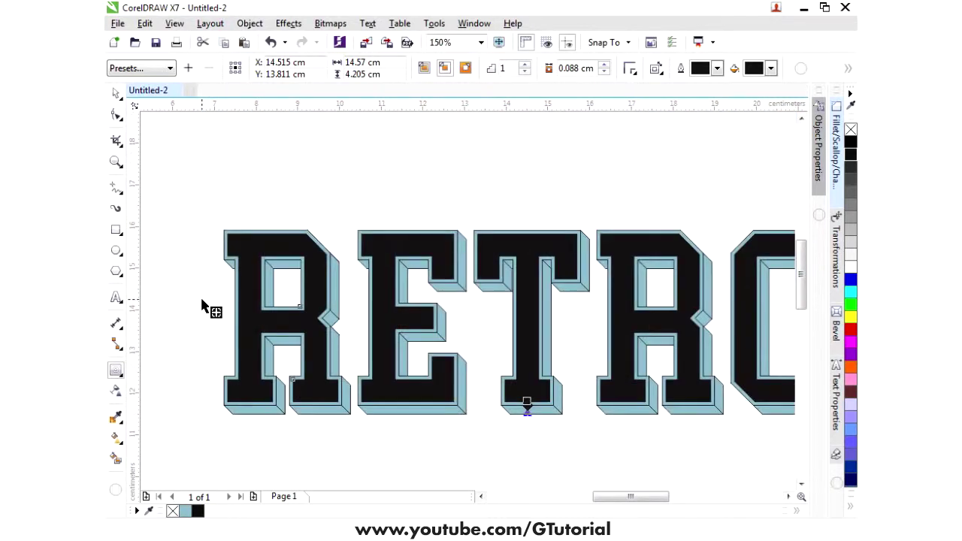
# Break the contour group apart into separate shapes and deselect them.
pyautogui.scroll(2, 202, 307)
pyautogui.click(249, 23)
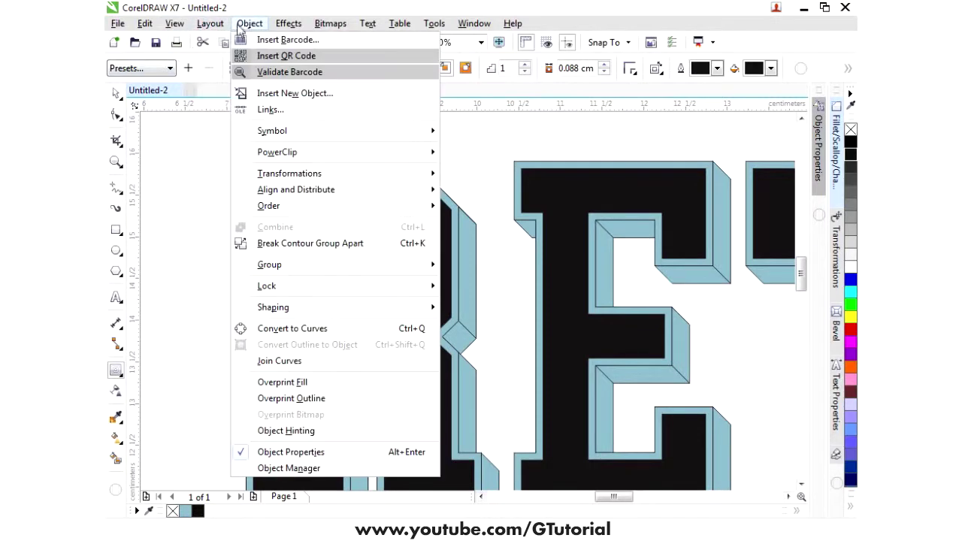
pyautogui.click(301, 242)
pyautogui.click(187, 179)
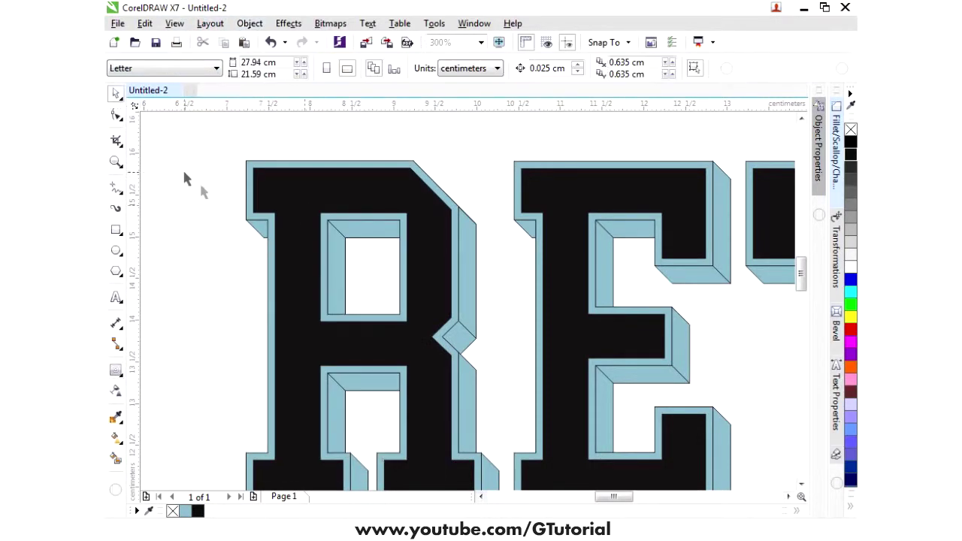
pyautogui.click(287, 162)
pyautogui.click(208, 218)
pyautogui.click(285, 195)
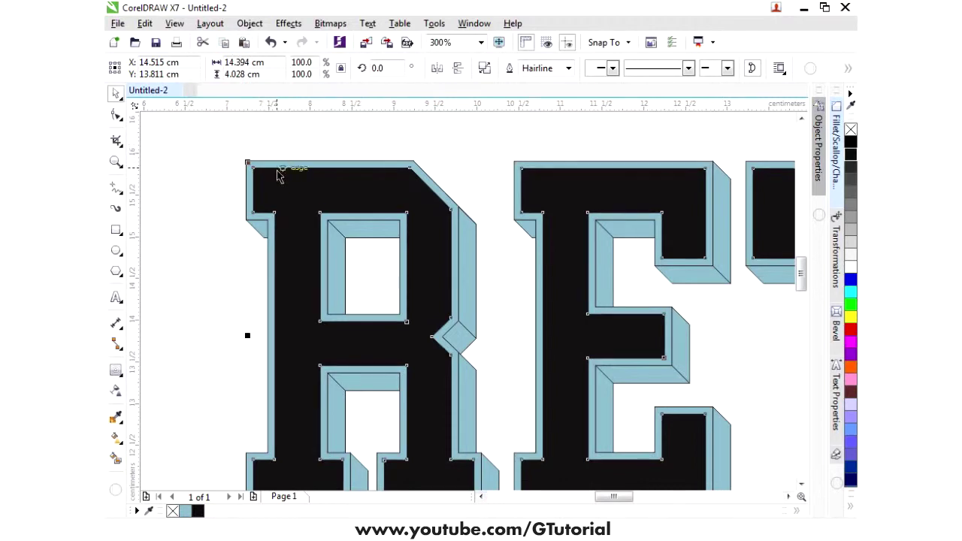
pyautogui.scroll(2, 278, 175)
pyautogui.keyDown('shift'); pyautogui.click(248, 166); pyautogui.keyUp('shift')
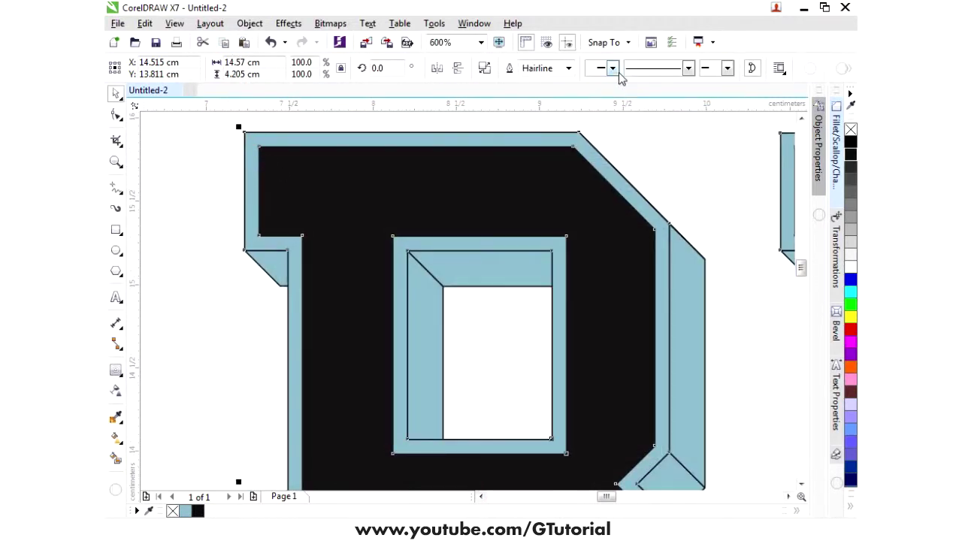
pyautogui.scroll(-2, 408, 189)
pyautogui.moveTo(404, 161); pyautogui.dragTo(342, 137)
pyautogui.hotkey('ctrl', 'z')
pyautogui.click(281, 230)
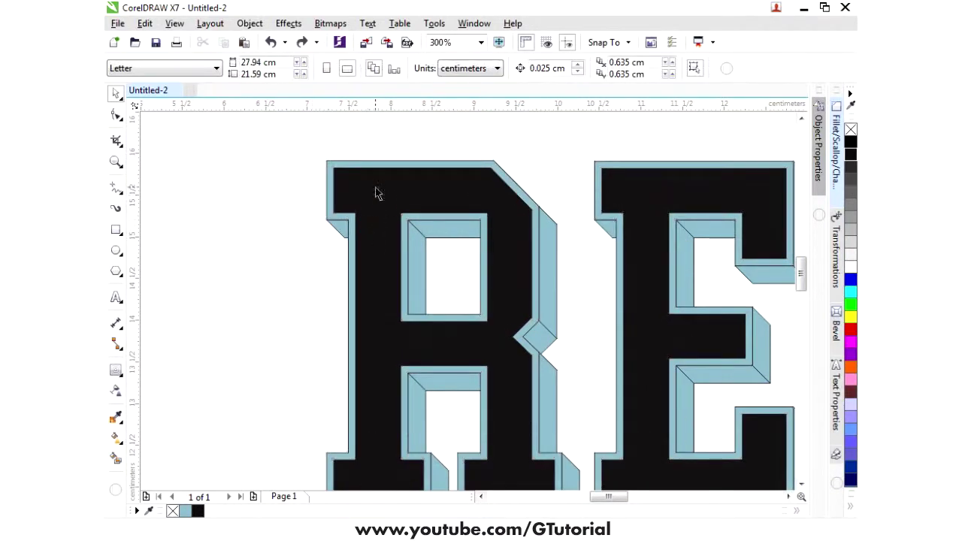
# Fill the outer letter faces with very light grey and the inner contour shapes with light blue.
pyautogui.click(368, 172)
pyautogui.click(851, 257)
pyautogui.click(375, 205)
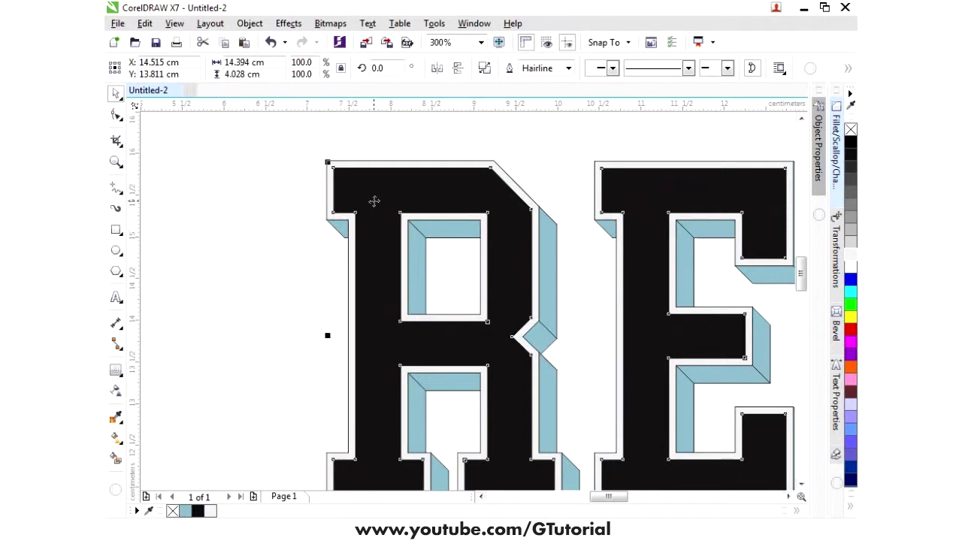
pyautogui.click(187, 511)
pyautogui.click(212, 334)
pyautogui.scroll(-3, 258, 241)
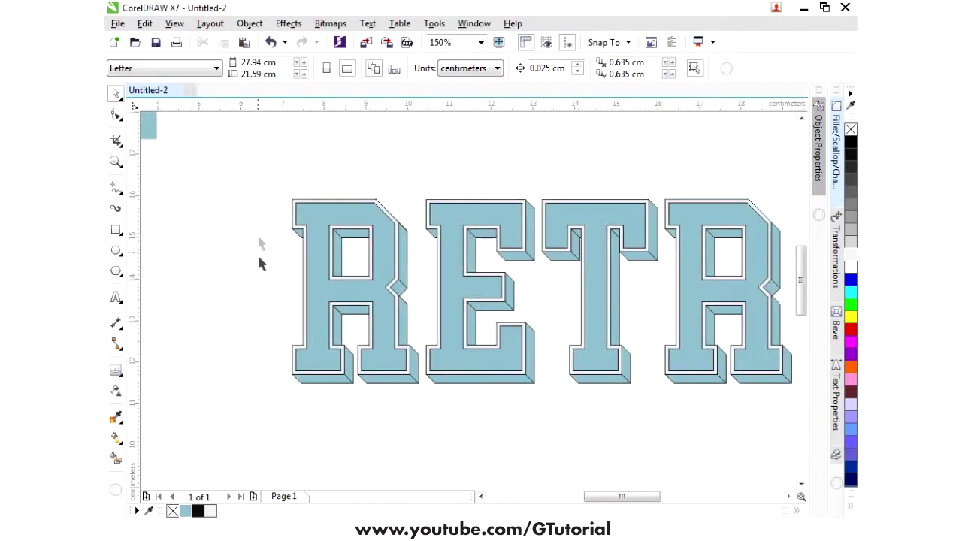
# Extrude the light grey outer letter faces down and to the right with the Extrude tool.
pyautogui.scroll(3, 308, 214)
pyautogui.click(301, 210)
pyautogui.scroll(2, 304, 208)
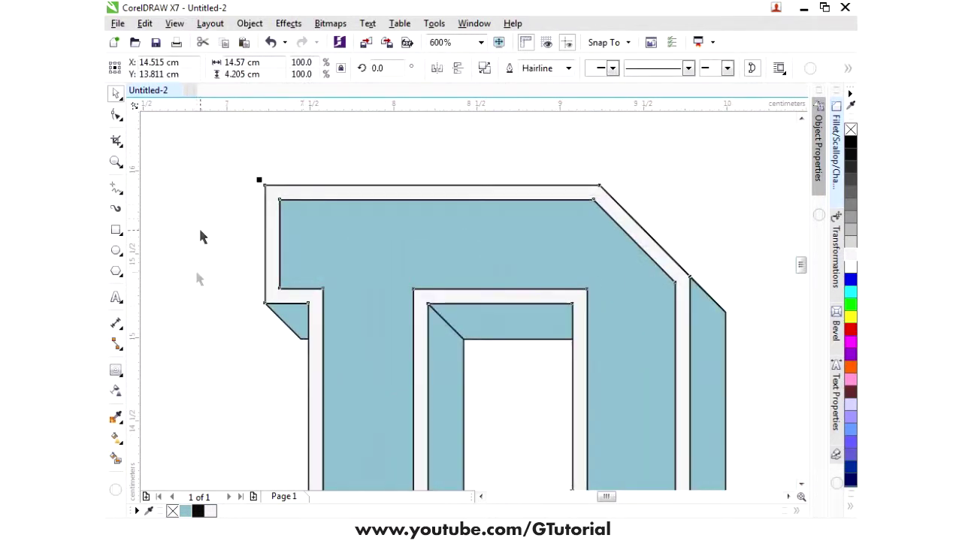
pyautogui.scroll(-3, 244, 218)
pyautogui.scroll(2, 578, 274)
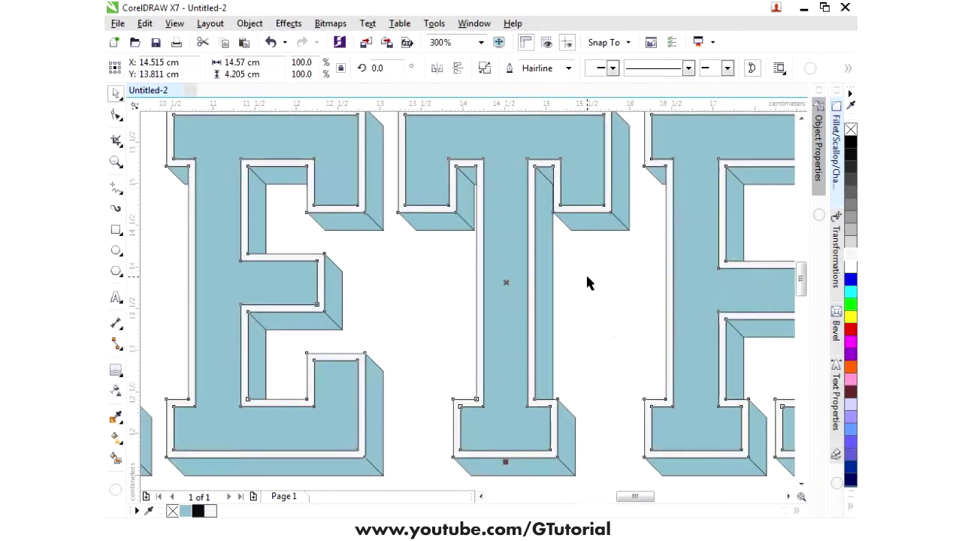
pyautogui.click(117, 375)
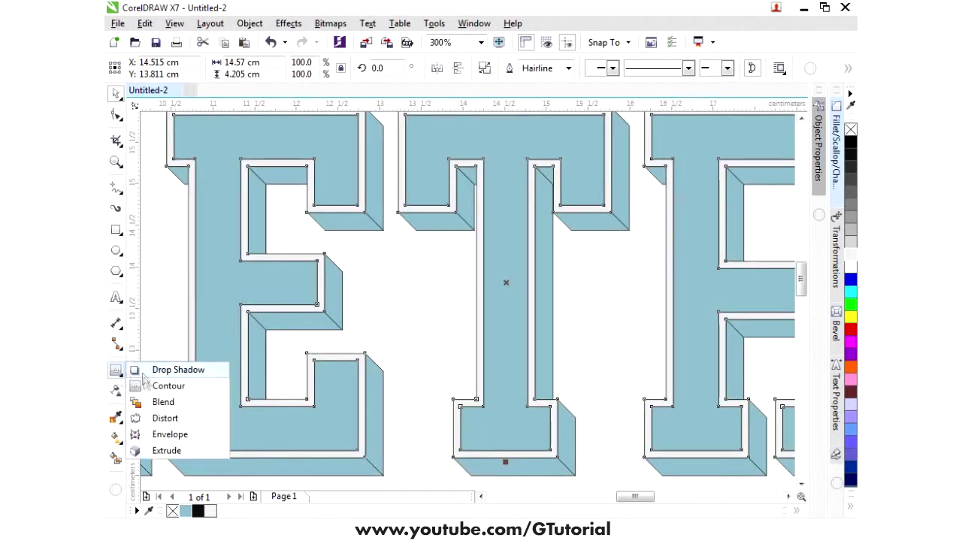
pyautogui.click(142, 449)
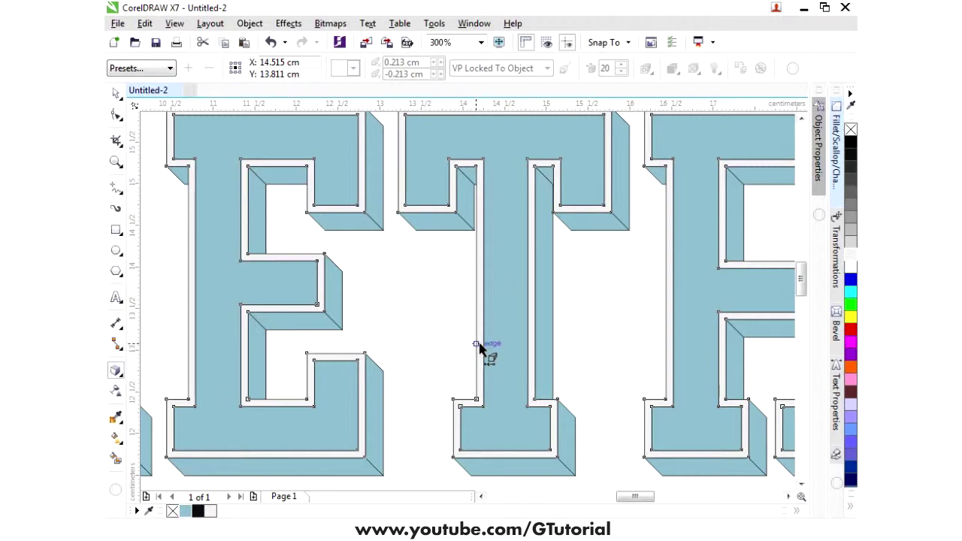
pyautogui.moveTo(485, 357); pyautogui.dragTo(565, 473)
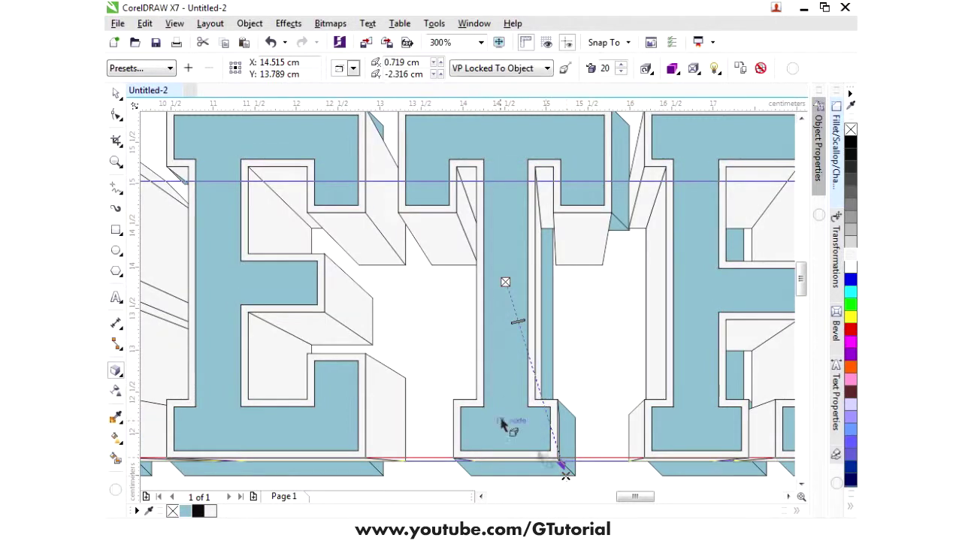
# Change the new extrusion to a parallel type and shorten it to offsets of 0.112 cm and -0.112 cm.
pyautogui.click(352, 68)
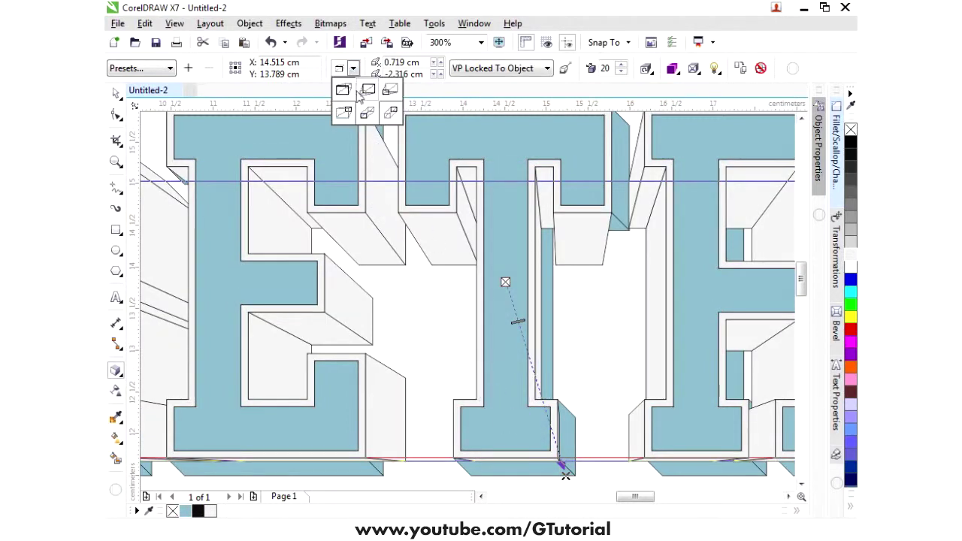
pyautogui.click(366, 113)
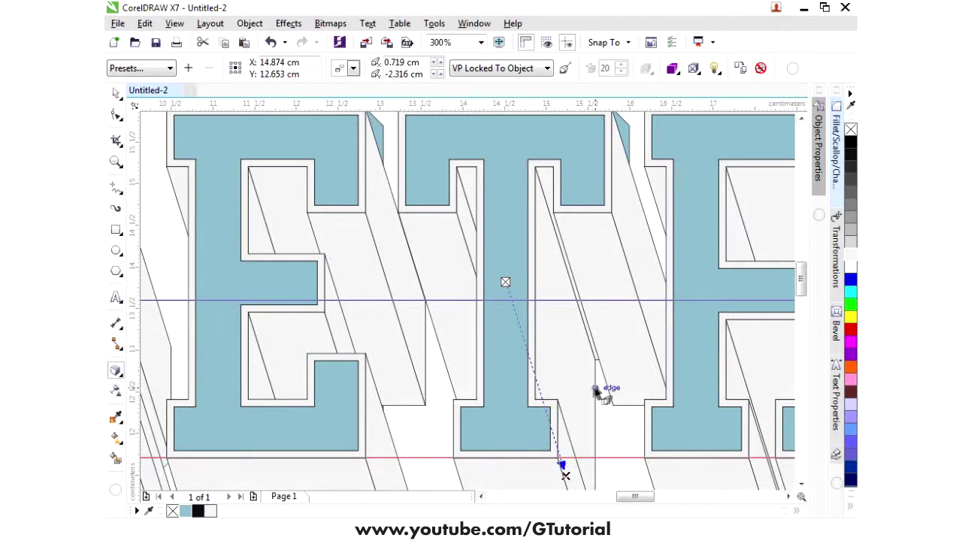
pyautogui.moveTo(566, 474); pyautogui.dragTo(526, 301)
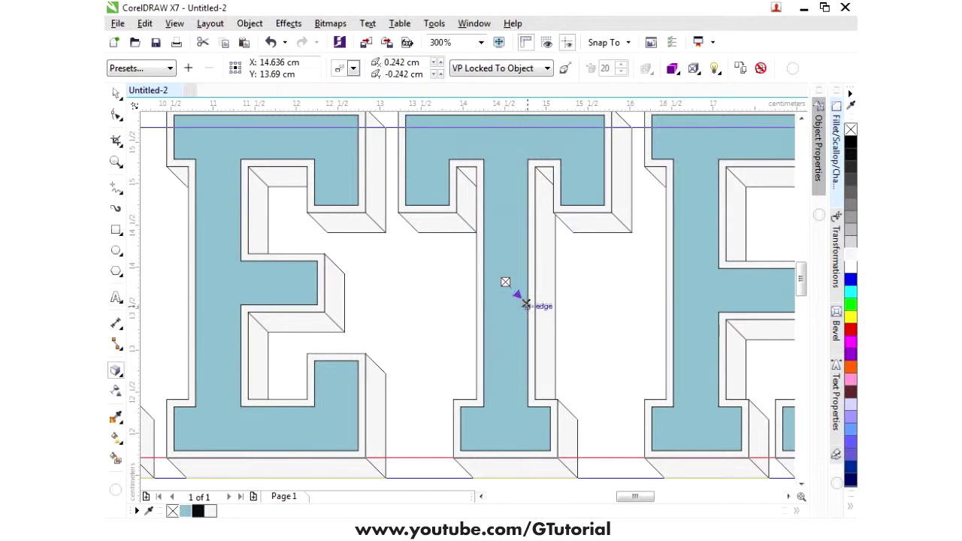
pyautogui.moveTo(525, 302); pyautogui.dragTo(516, 291)
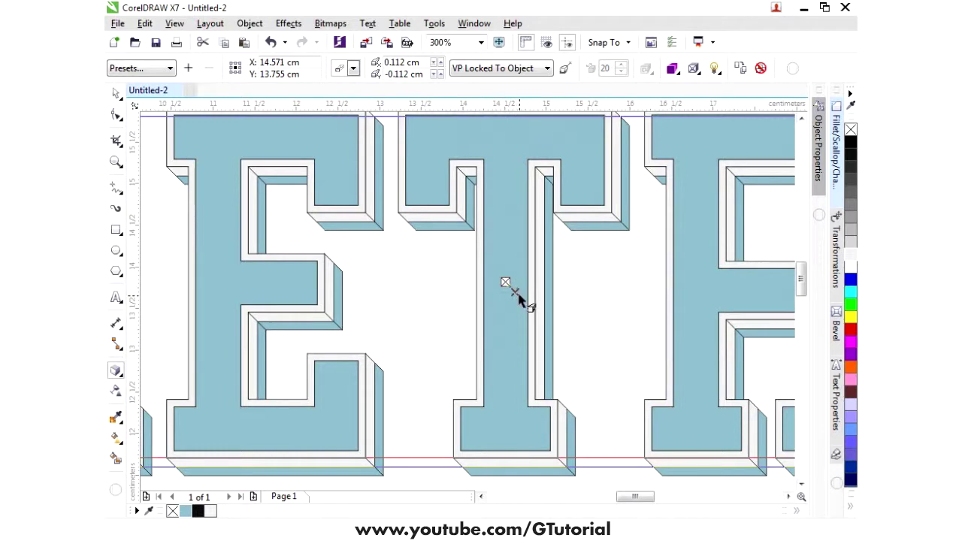
# Shorten the light grey faces' parallel extrusion to offsets of 0.063 cm and -0.063 cm.
pyautogui.scroll(1, 518, 295)
pyautogui.moveTo(498, 275); pyautogui.dragTo(501, 280)
pyautogui.scroll(-1, 503, 282)
pyautogui.scroll(1, 514, 288)
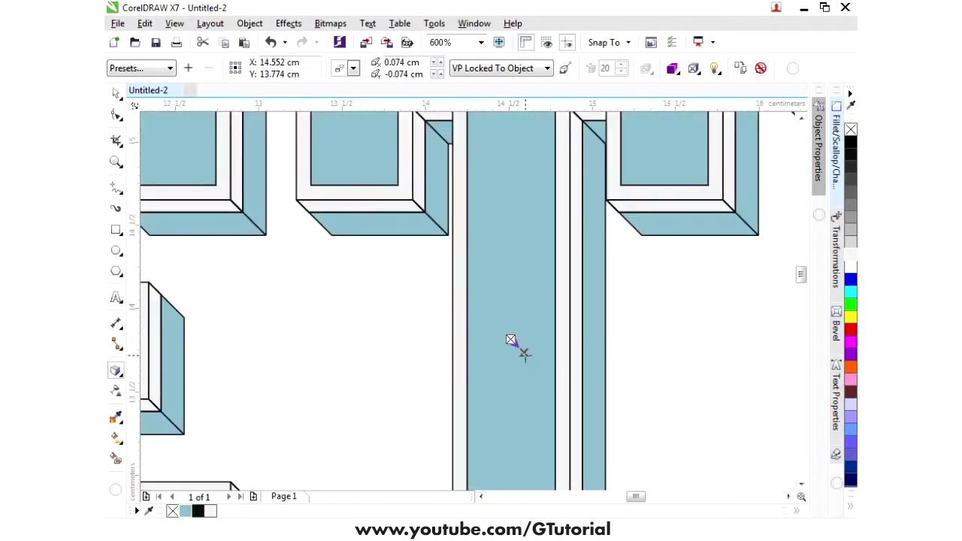
pyautogui.moveTo(522, 349); pyautogui.dragTo(521, 350)
pyautogui.scroll(-1, 515, 308)
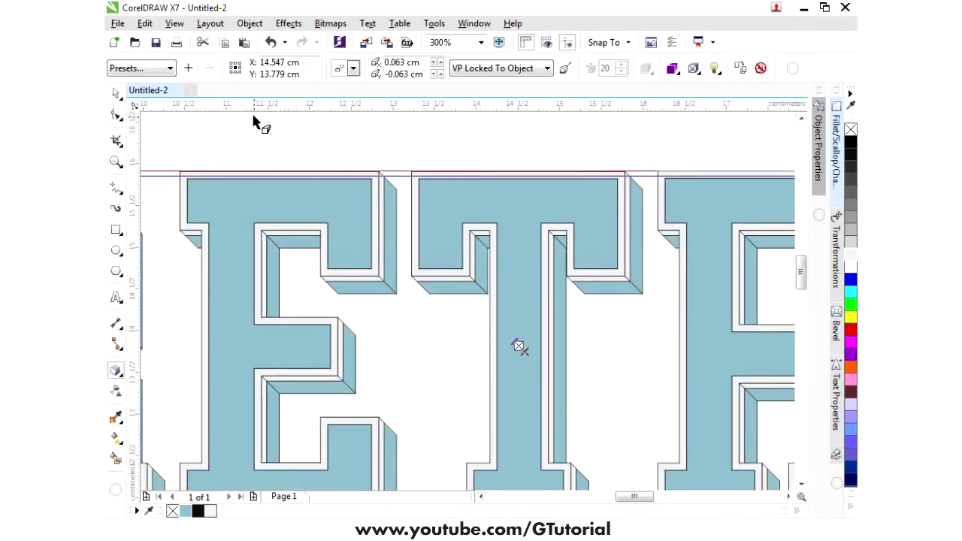
# Break the new extrude group apart from the light grey letter faces and deselect it.
pyautogui.click(250, 23)
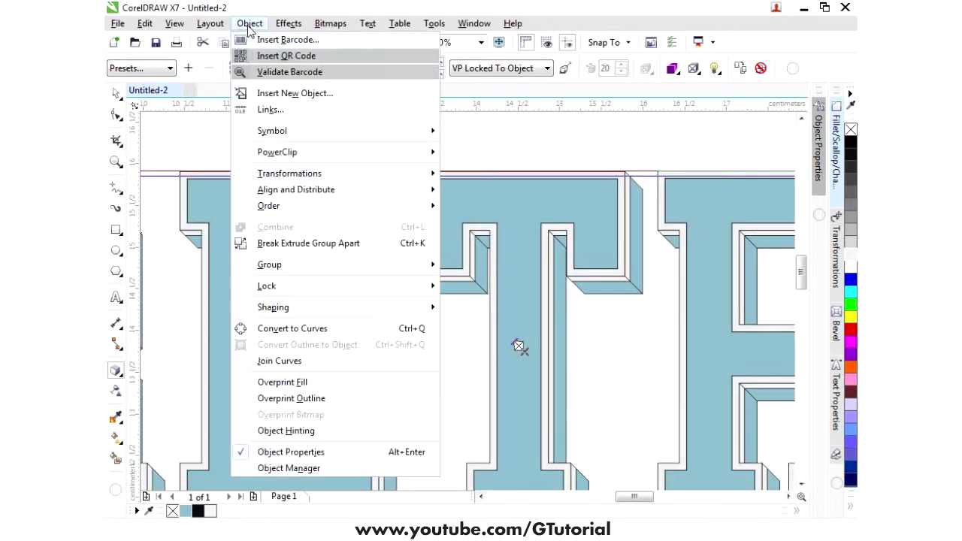
pyautogui.click(274, 245)
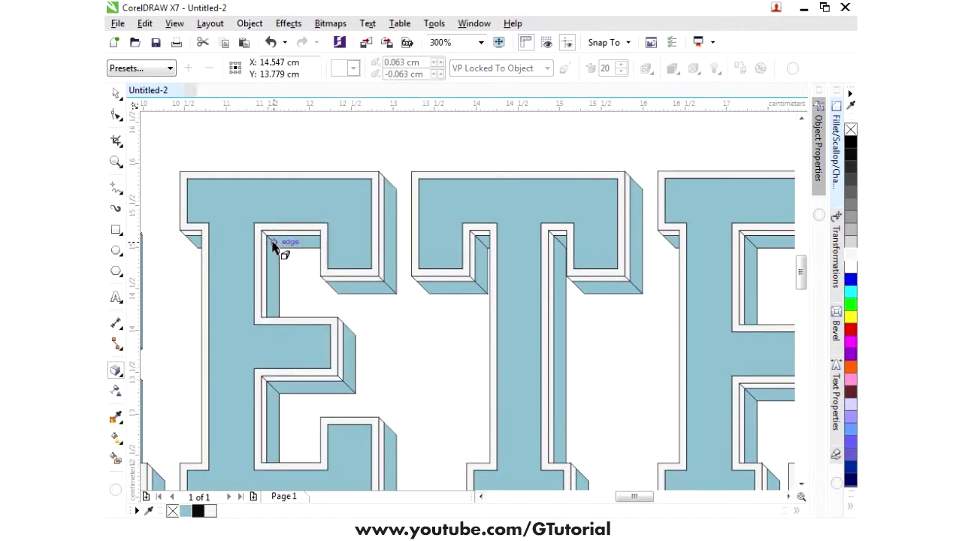
pyautogui.click(413, 145)
# Select the light grey letter faces with their separated extrusion, bring them in front of the blue inner shapes, and deselect.
pyautogui.scroll(2, 468, 275)
pyautogui.click(466, 278)
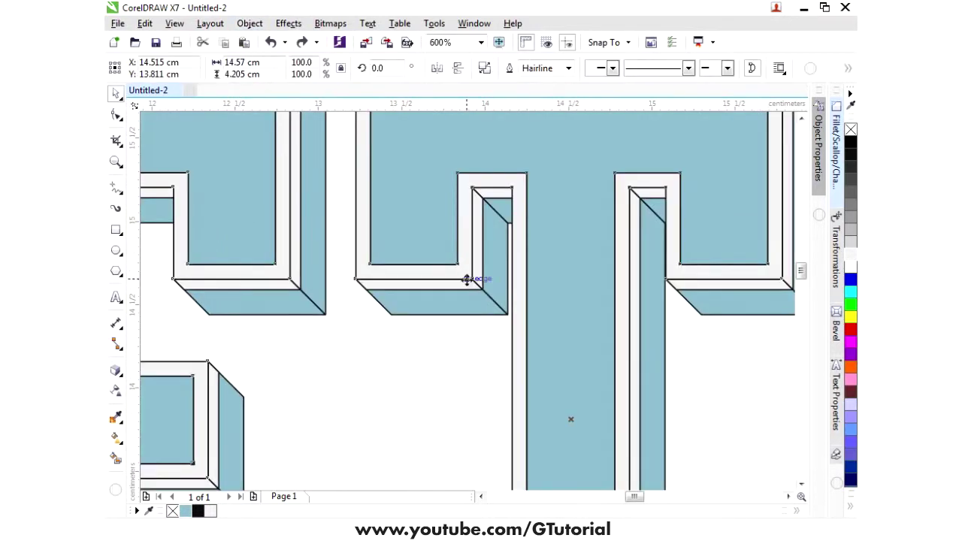
pyautogui.keyDown('shift'); pyautogui.click(465, 288); pyautogui.keyUp('shift')
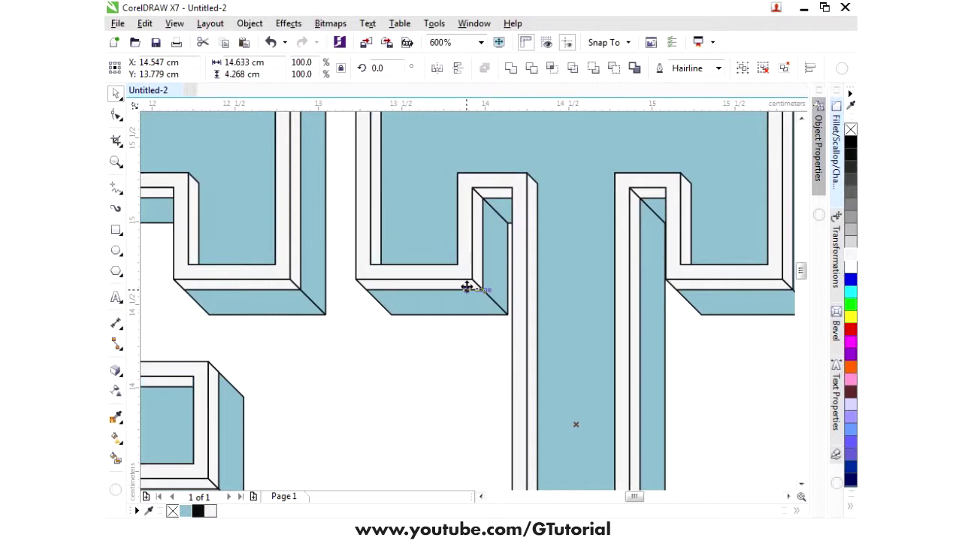
pyautogui.scroll(-4, 462, 284)
pyautogui.press('Escape')
pyautogui.scroll(2, 193, 305)
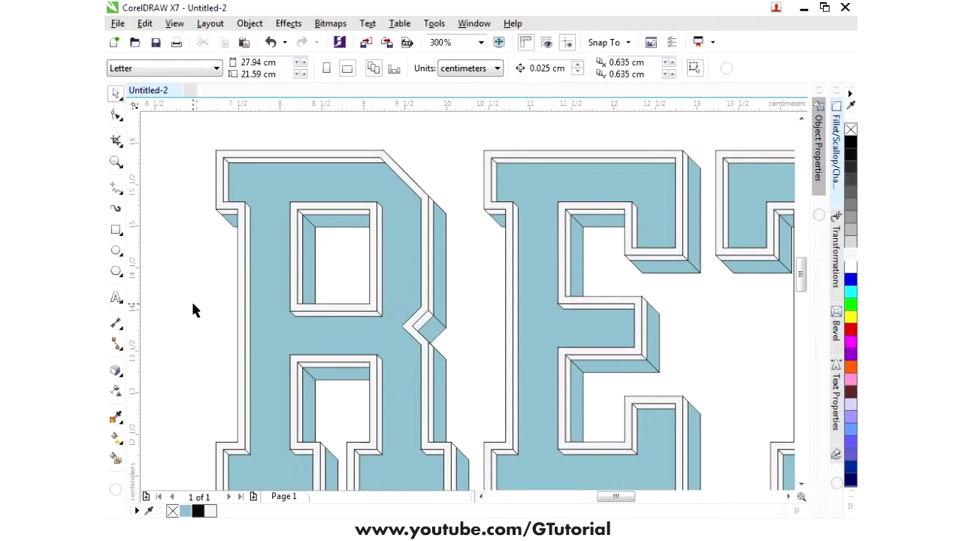
# Smart-fill the first R's top, upper-left serif and stem inner bevel faces magenta with a 0.5 pt black outline.
pyautogui.scroll(-2, 211, 353)
pyautogui.scroll(2, 248, 346)
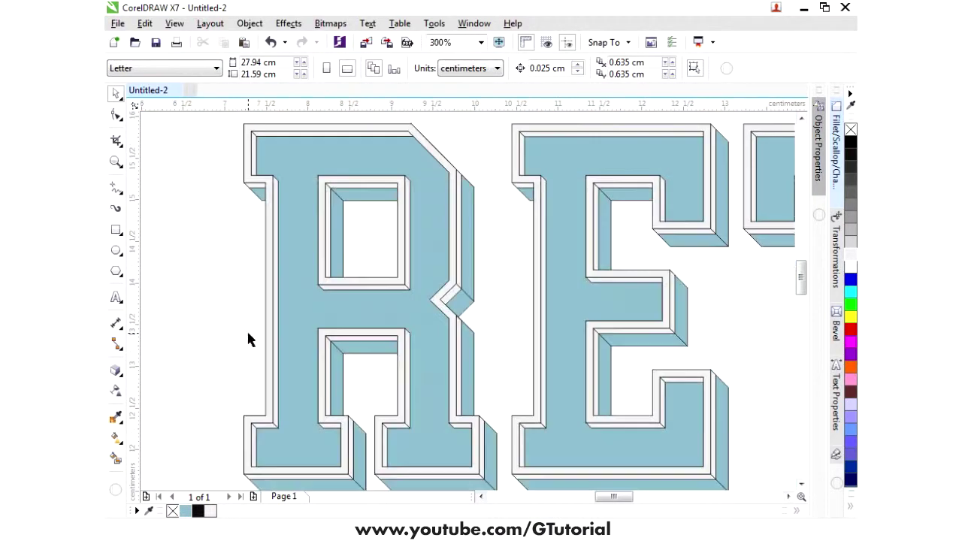
pyautogui.click(117, 460)
pyautogui.scroll(-2, 232, 423)
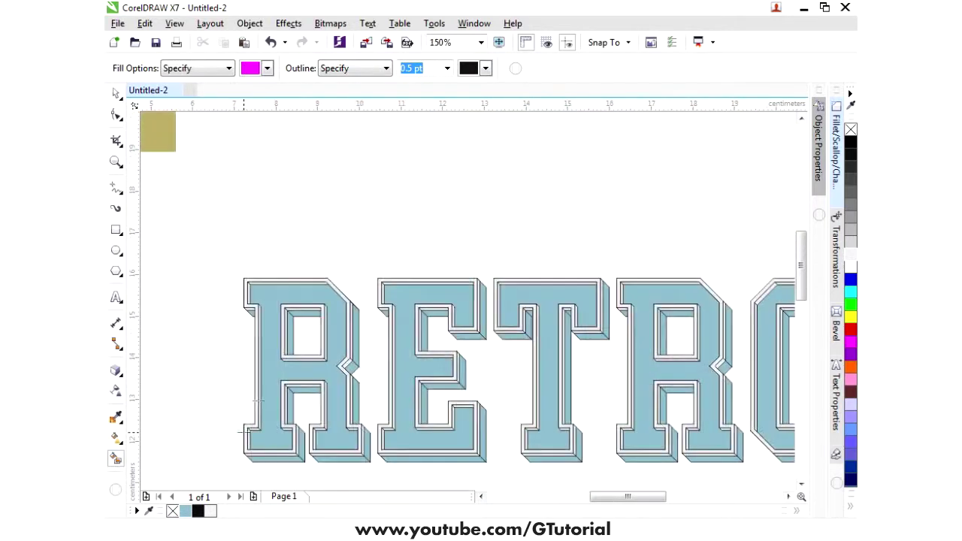
pyautogui.scroll(4, 256, 308)
pyautogui.click(230, 288)
pyautogui.click(256, 274)
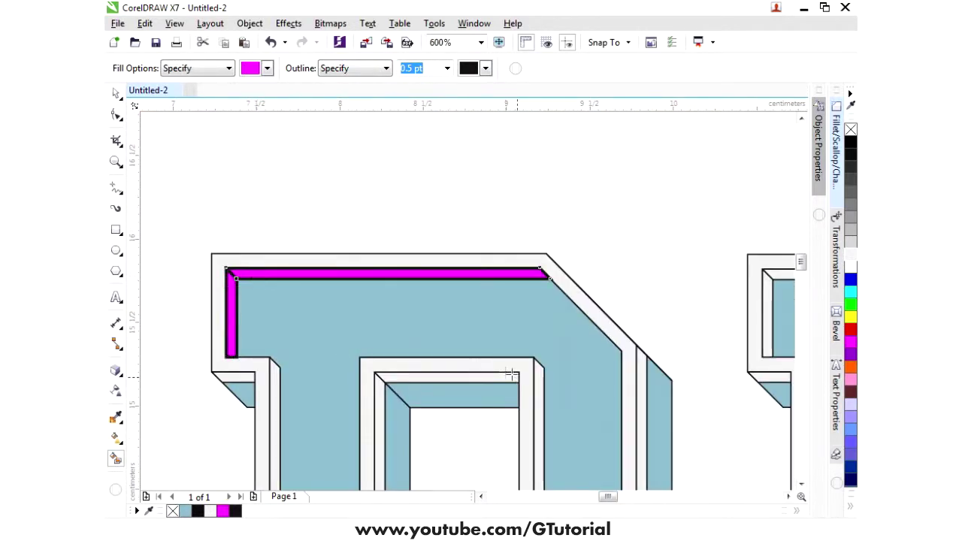
pyautogui.scroll(-2, 259, 301)
pyautogui.scroll(2, 417, 379)
pyautogui.click(402, 325)
pyautogui.scroll(-2, 413, 326)
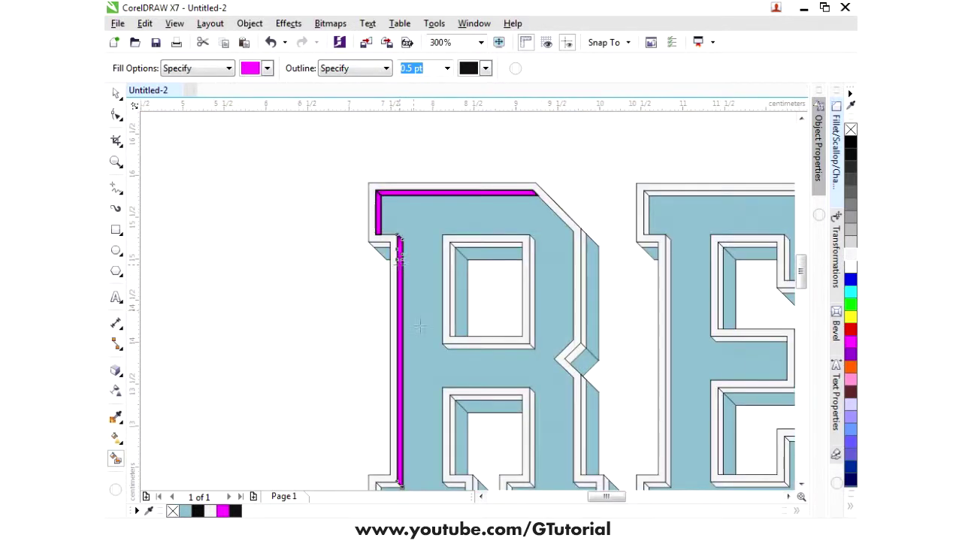
# Smart-fill the inner bevel faces of both feet and the right leg's inner edge of the first R with magenta.
pyautogui.scroll(-2, 598, 388)
pyautogui.scroll(3, 502, 419)
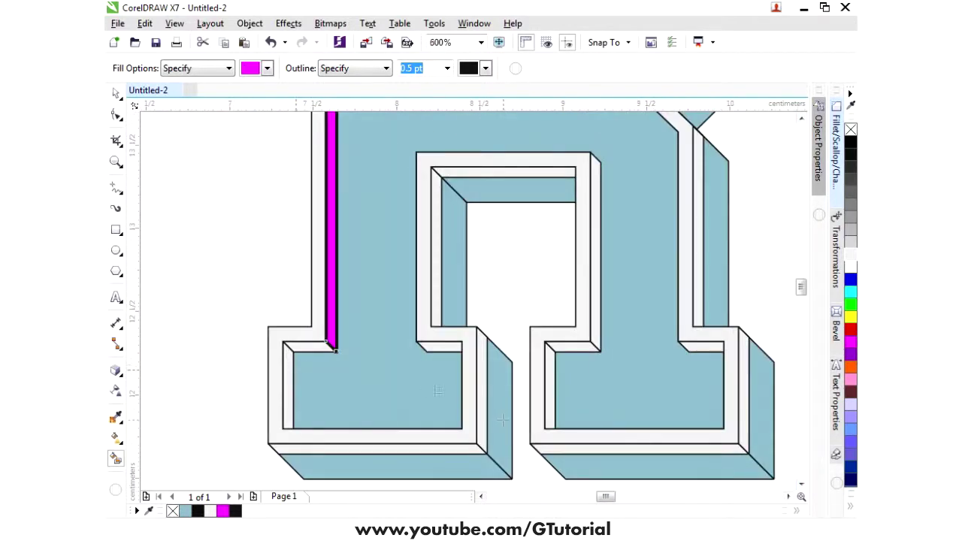
pyautogui.click(288, 370)
pyautogui.click(305, 347)
pyautogui.click(440, 348)
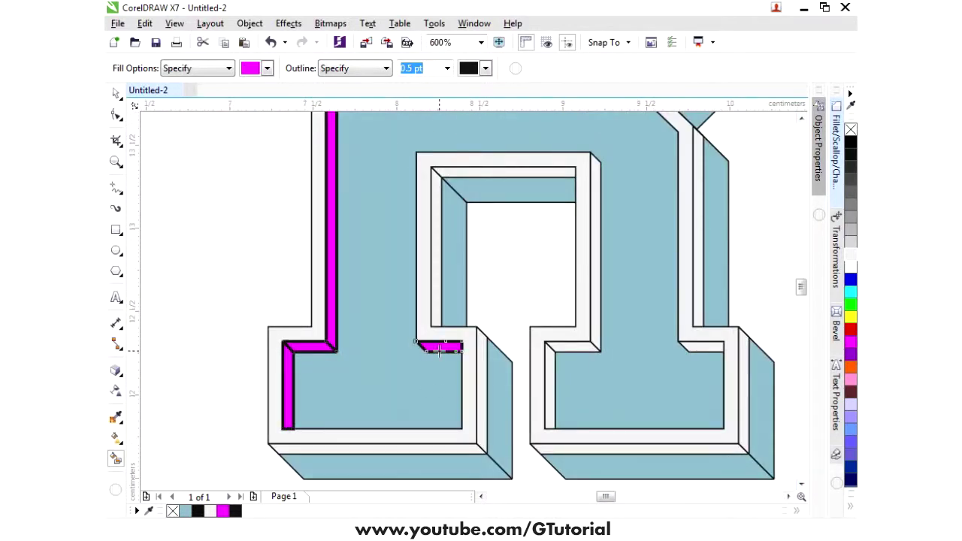
pyautogui.click(550, 382)
pyautogui.click(570, 348)
pyautogui.click(596, 314)
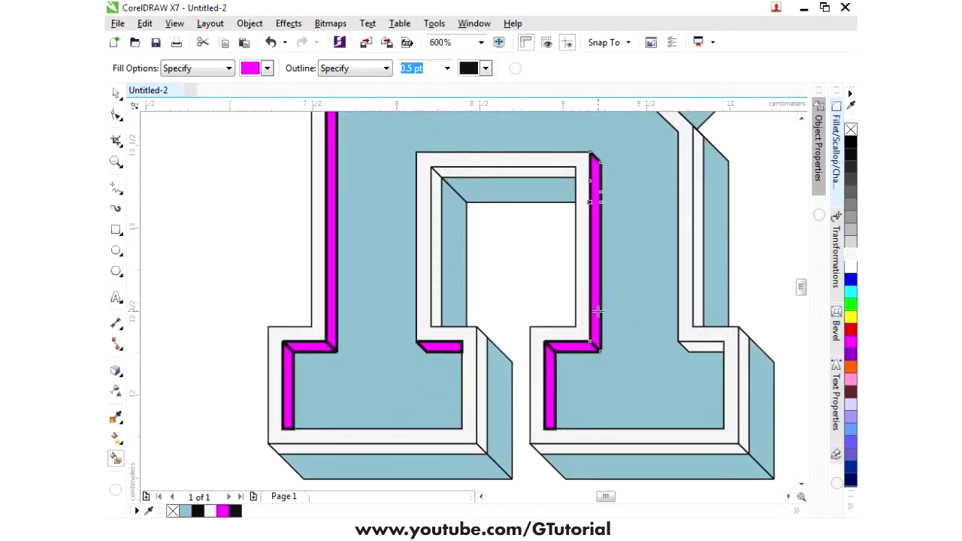
pyautogui.click(710, 345)
# Smart-fill the bevel faces below and to the right of the first R's upper counter with magenta.
pyautogui.scroll(-1, 546, 367)
pyautogui.scroll(1, 554, 212)
pyautogui.click(554, 218)
pyautogui.click(576, 166)
pyautogui.scroll(-2, 359, 289)
pyautogui.scroll(1, 463, 217)
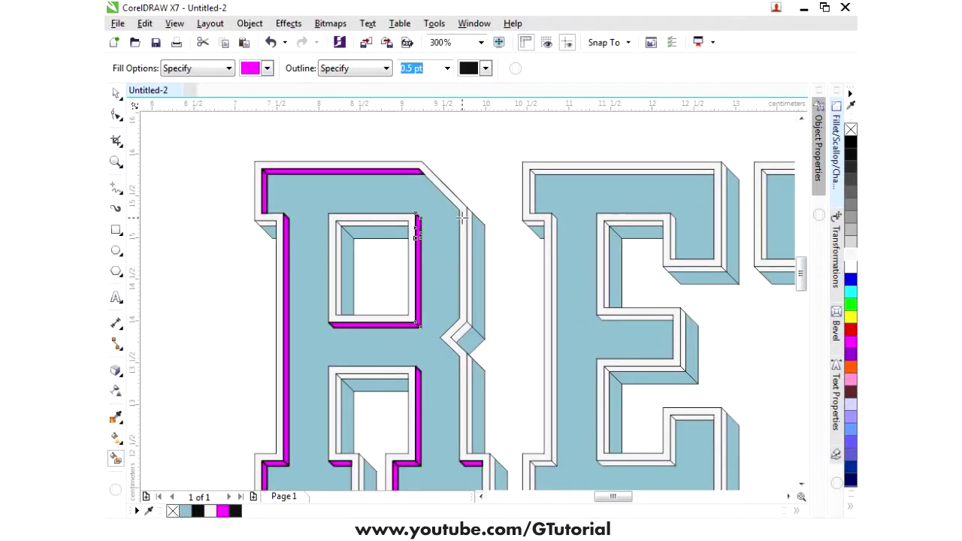
# Smart-fill the inner bevel faces of the E's lower-left serif and stem with magenta.
pyautogui.scroll(-1, 416, 235)
pyautogui.scroll(1, 378, 337)
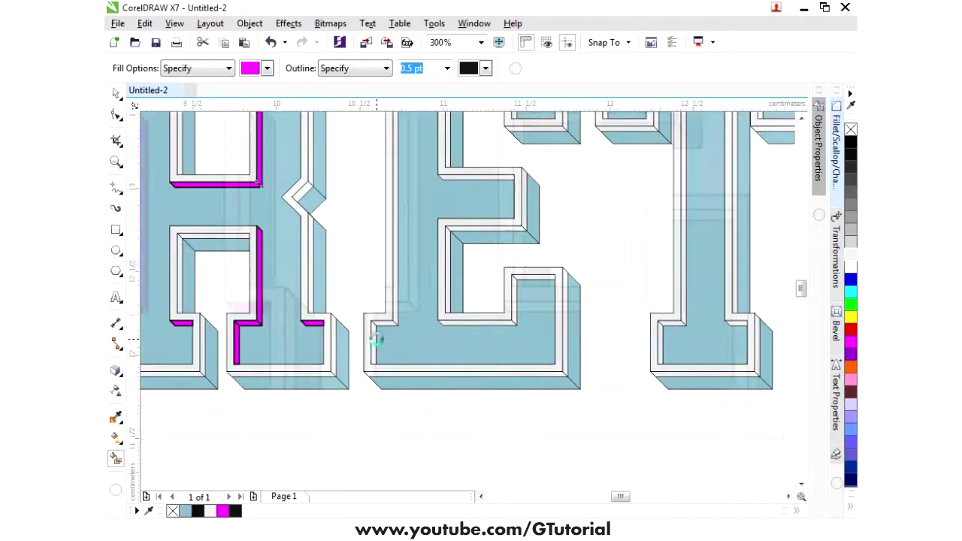
pyautogui.scroll(1, 368, 323)
pyautogui.click(369, 331)
pyautogui.click(391, 308)
pyautogui.click(412, 225)
pyautogui.scroll(-2, 412, 225)
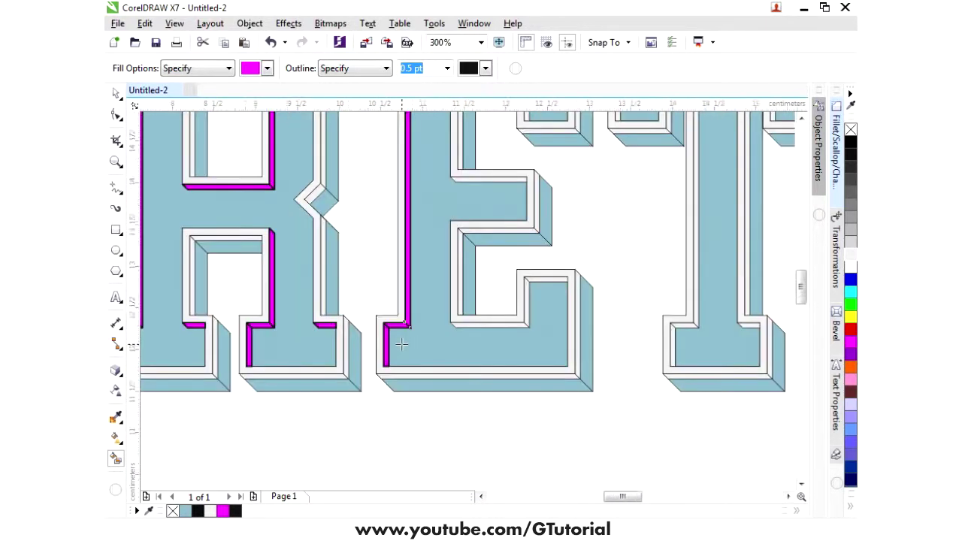
# Smart-fill the E's upper-left serif, top edge and upper arm's inner bevel faces with magenta.
pyautogui.scroll(2, 381, 181)
pyautogui.click(382, 180)
pyautogui.click(404, 129)
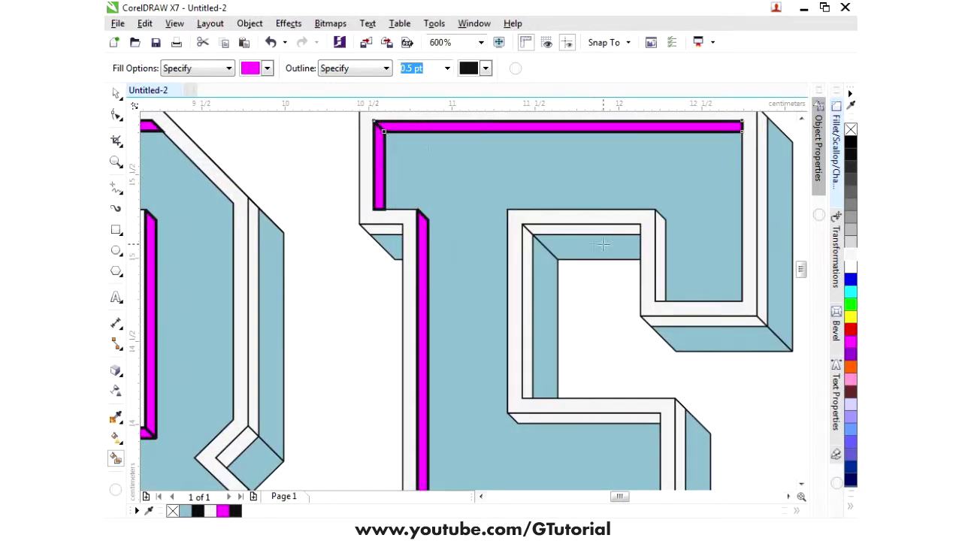
pyautogui.scroll(-1, 604, 244)
pyautogui.scroll(1, 625, 250)
pyautogui.click(617, 248)
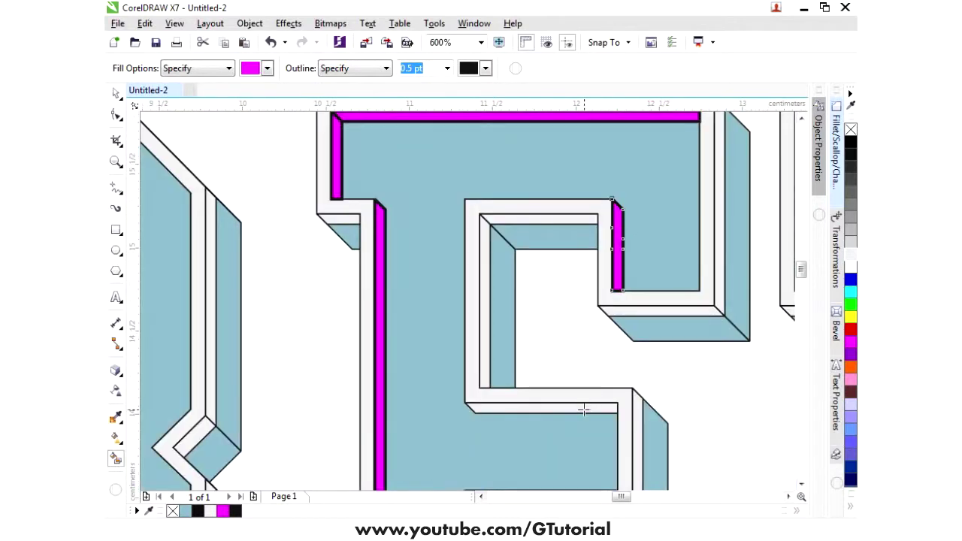
# Smart-fill the inner bevel faces along the E's middle arm, lower arm and lower-right serif with magenta.
pyautogui.scroll(-2, 584, 408)
pyautogui.scroll(2, 536, 373)
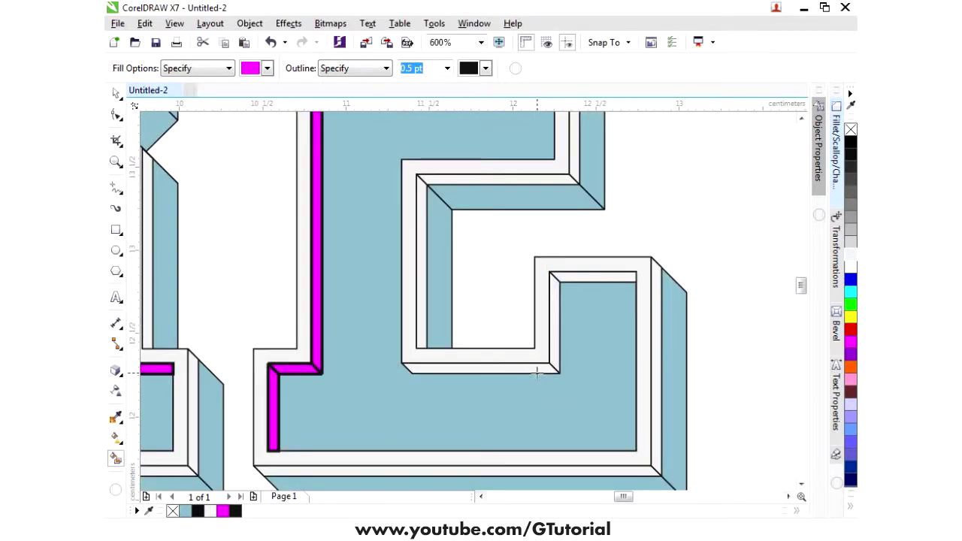
pyautogui.click(536, 370)
pyautogui.click(554, 331)
pyautogui.click(586, 277)
pyautogui.scroll(-2, 374, 338)
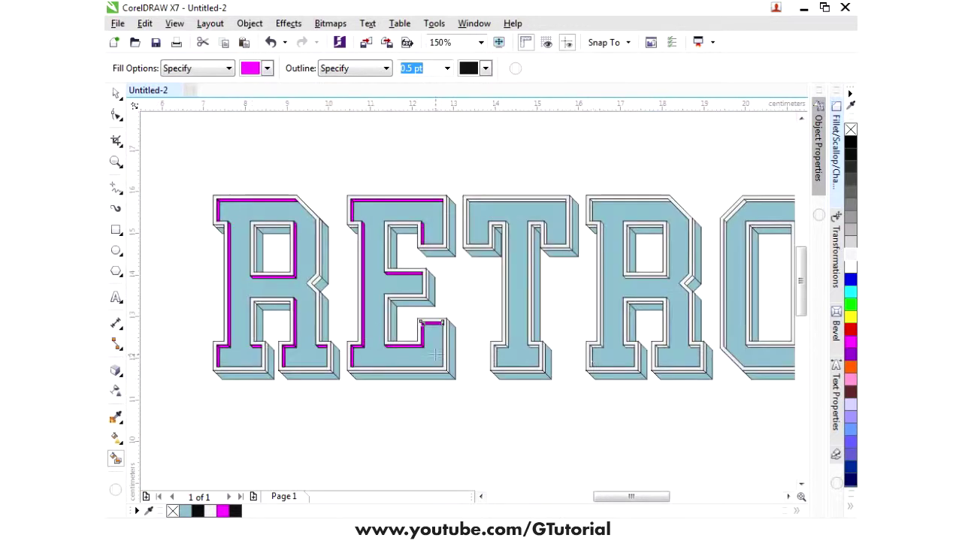
# Smart-fill the inner bevel faces of the T's foot and stem with magenta.
pyautogui.scroll(2, 511, 348)
pyautogui.click(420, 380)
pyautogui.click(445, 339)
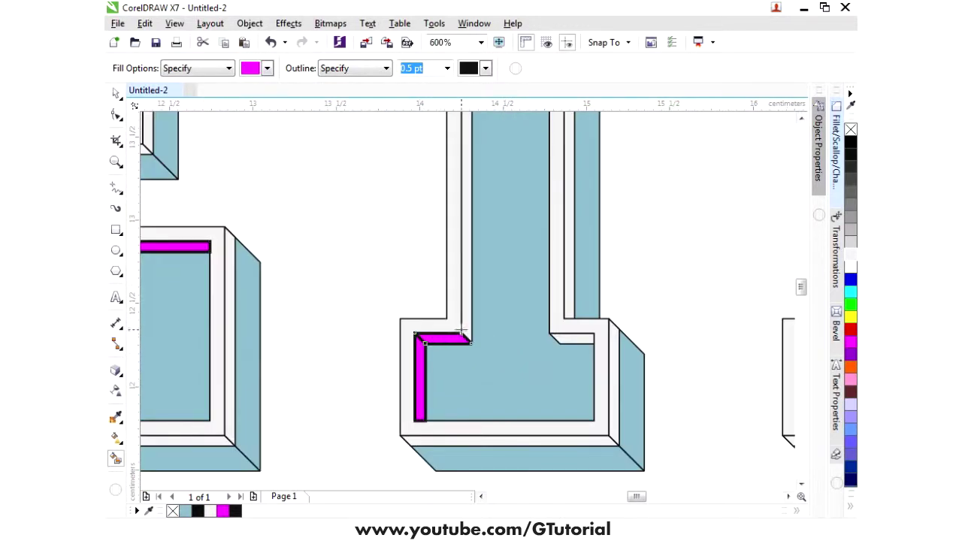
pyautogui.click(466, 316)
pyautogui.click(571, 339)
# Smart-fill the inner bevel faces along the top and left end of the T's crossbar with magenta.
pyautogui.scroll(-2, 571, 339)
pyautogui.scroll(2, 508, 242)
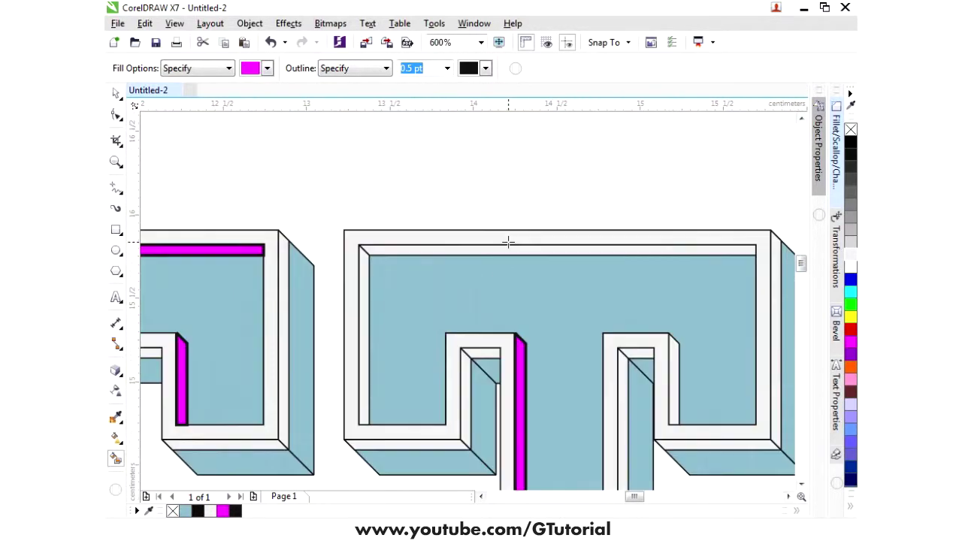
pyautogui.click(505, 248)
pyautogui.click(363, 310)
pyautogui.scroll(-1, 363, 307)
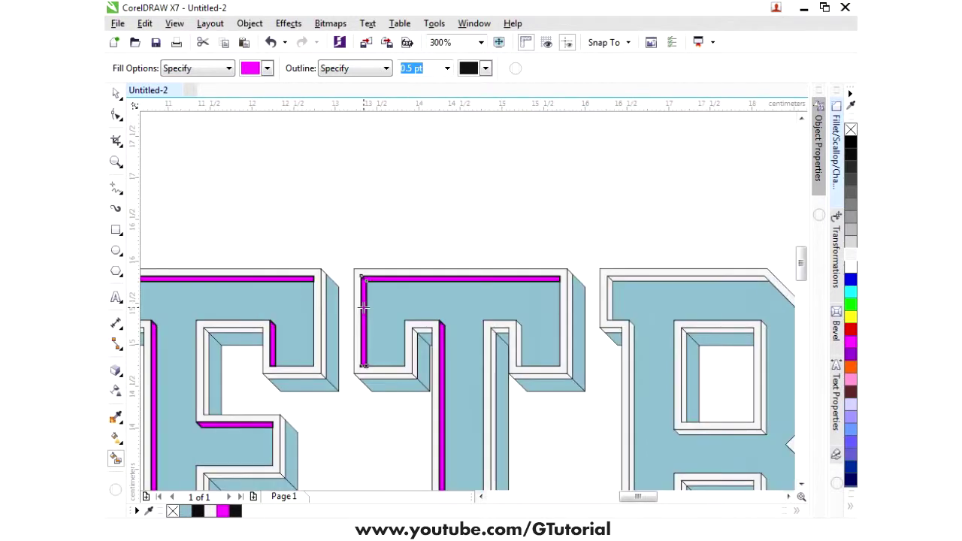
# Smart-fill the second R's top, upper-left serif and stem inner bevel faces with magenta.
pyautogui.scroll(-1, 363, 306)
pyautogui.scroll(2, 426, 295)
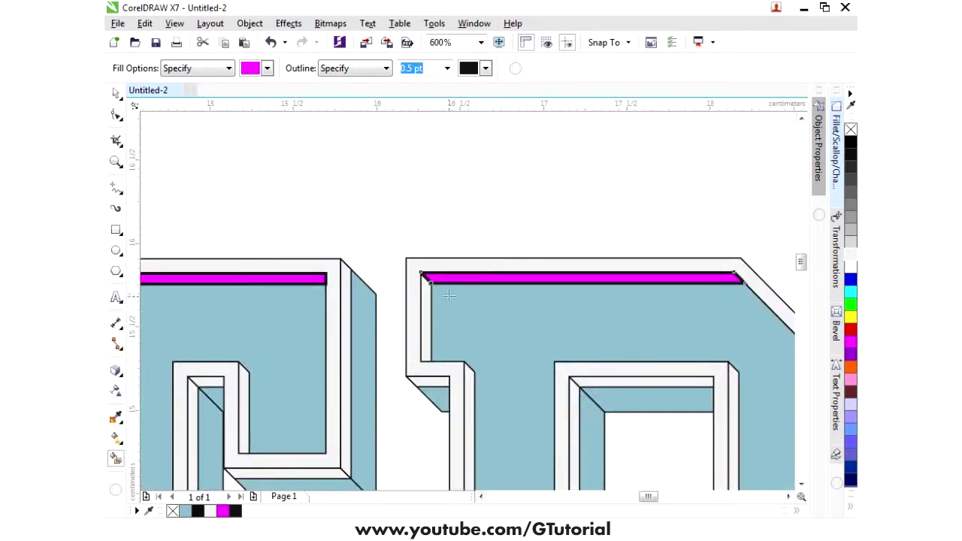
pyautogui.click(466, 343)
pyautogui.scroll(-1, 466, 343)
pyautogui.scroll(-1, 489, 316)
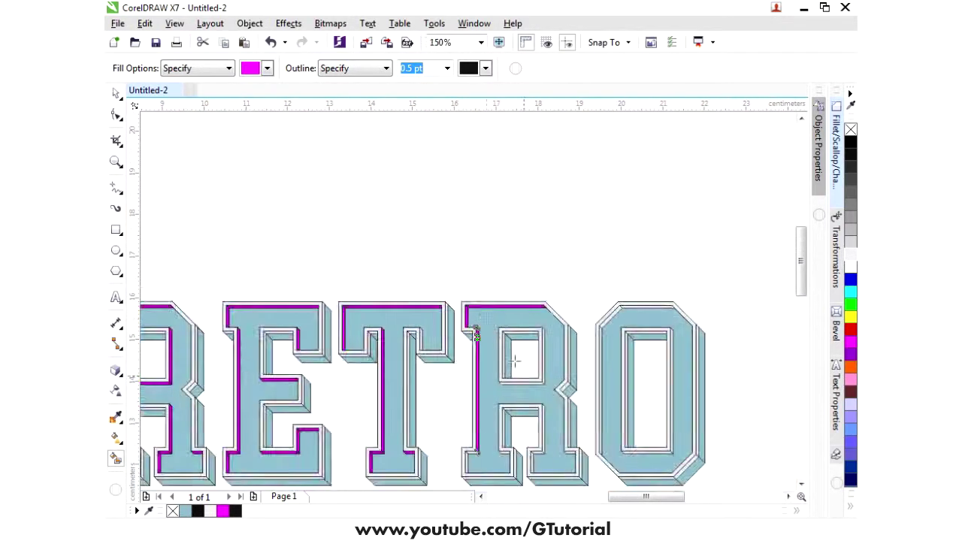
# Smart-fill the second R's bevel faces around the upper counter and along the right leg's inner edge with magenta.
pyautogui.scroll(2, 554, 391)
pyautogui.click(554, 392)
pyautogui.click(567, 379)
pyautogui.scroll(-1, 566, 382)
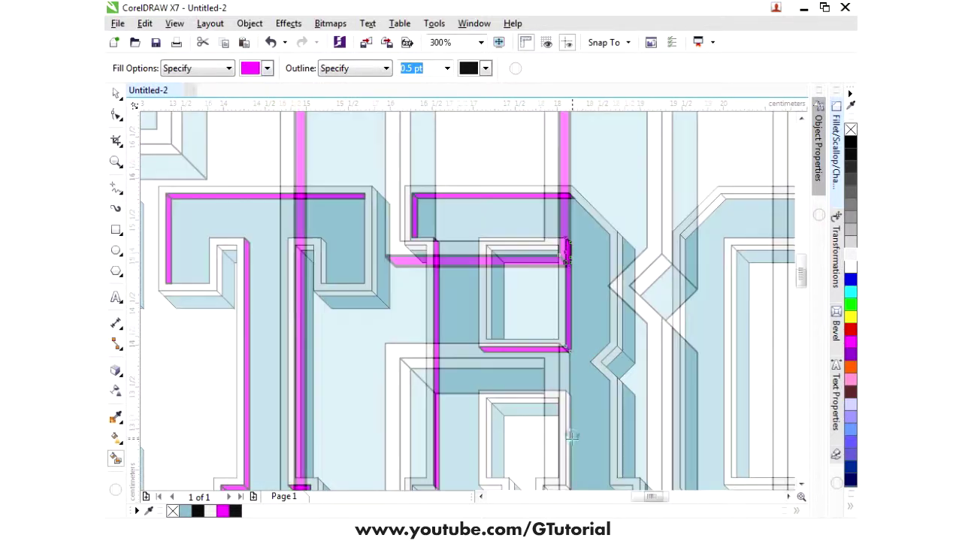
pyautogui.scroll(1, 567, 388)
pyautogui.click(567, 388)
# Smart-fill the inner bevel faces on both feet of the second R with magenta.
pyautogui.scroll(-2, 566, 389)
pyautogui.scroll(2, 534, 383)
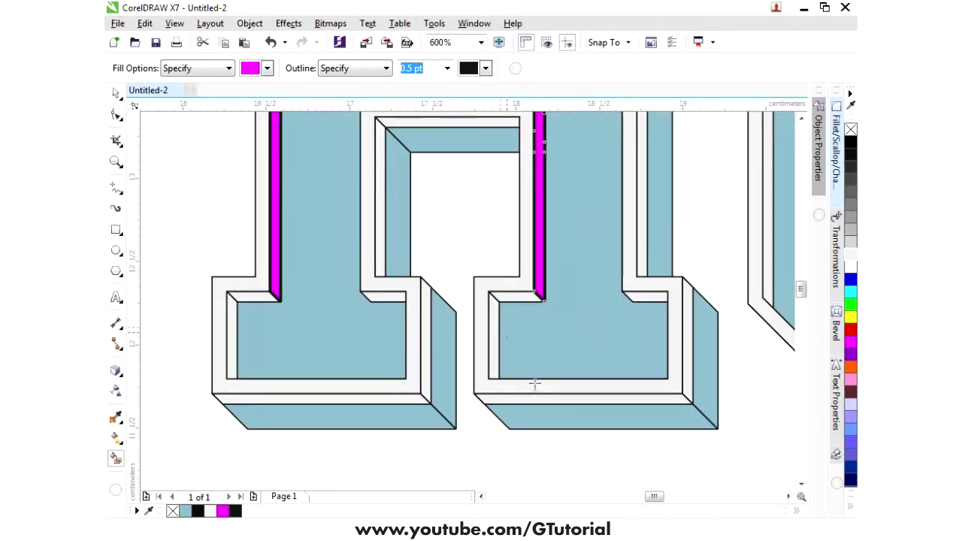
pyautogui.click(495, 323)
pyautogui.click(508, 298)
pyautogui.click(646, 296)
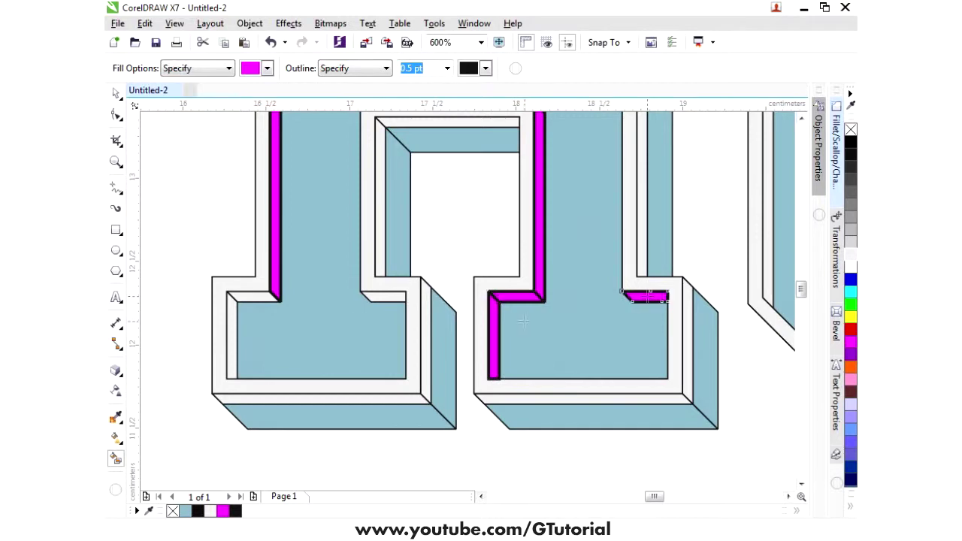
pyautogui.click(382, 295)
pyautogui.click(252, 296)
pyautogui.click(231, 335)
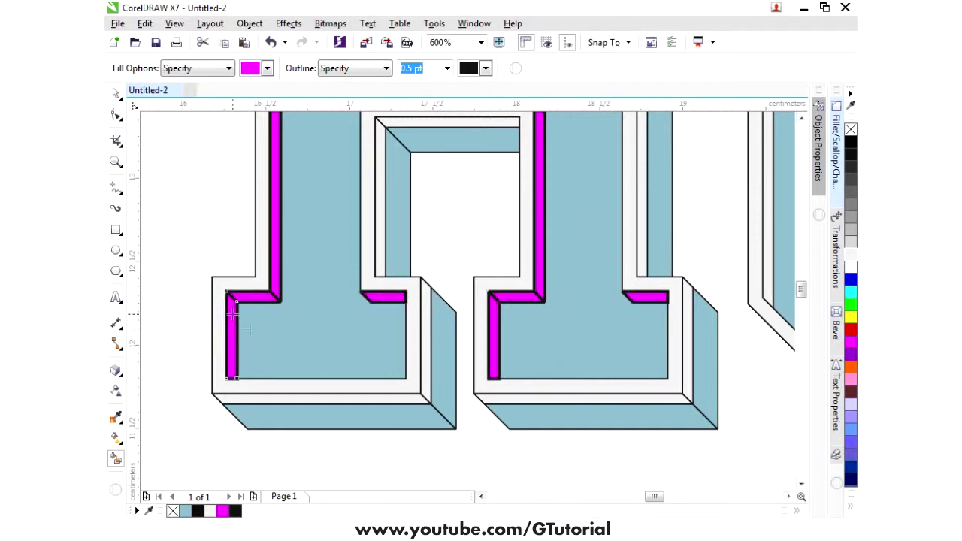
# Smart-fill the O's left side and the bevel faces below and right of its counter with magenta.
pyautogui.scroll(-1, 269, 373)
pyautogui.scroll(1, 550, 338)
pyautogui.click(578, 333)
pyautogui.click(484, 301)
pyautogui.scroll(-1, 609, 313)
pyautogui.scroll(-1, 594, 301)
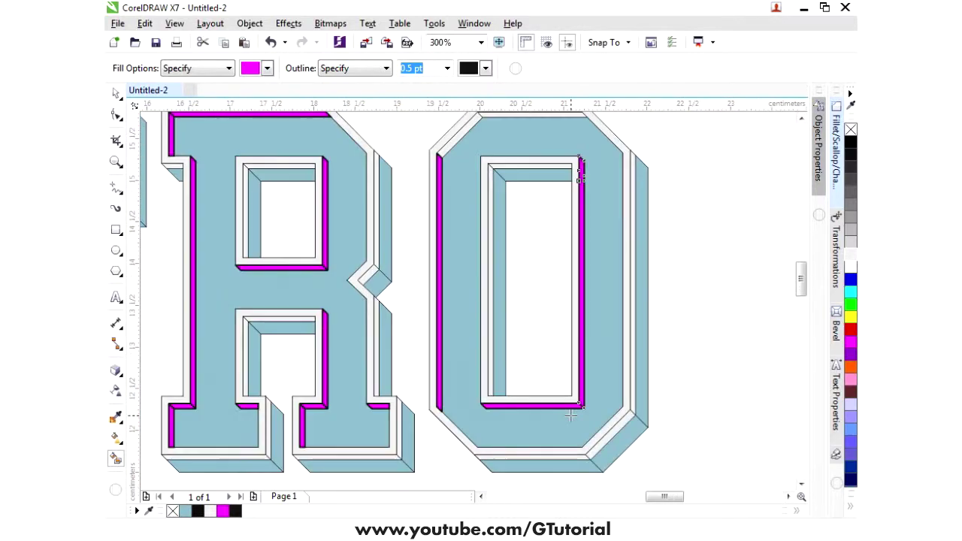
# Smart-fill the O's top and upper-left diagonal inner bevel faces with magenta.
pyautogui.scroll(-1, 542, 286)
pyautogui.scroll(1, 519, 267)
pyautogui.click(543, 249)
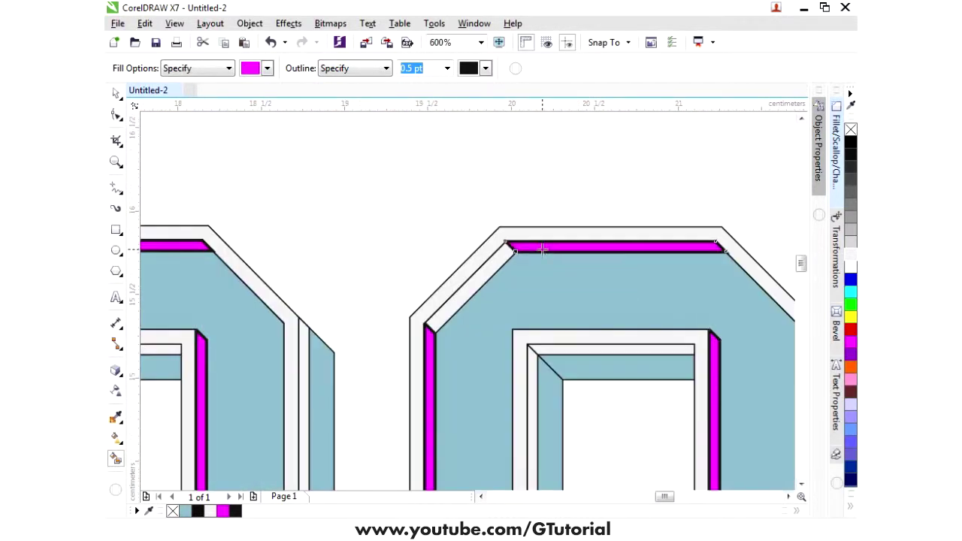
pyautogui.click(501, 263)
pyautogui.scroll(-5, 526, 316)
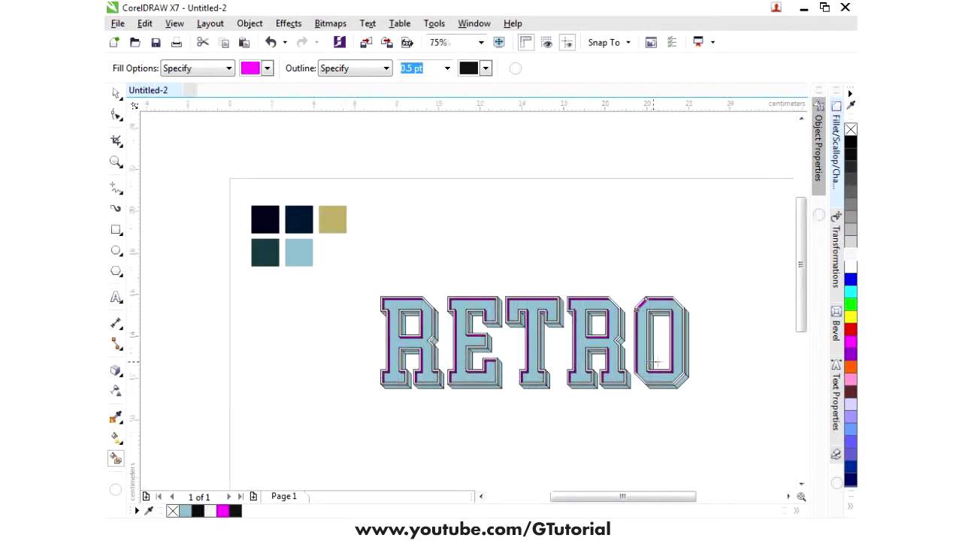
# Smart-fill the missed inner bevel face on the T's right arm with magenta.
pyautogui.scroll(2, 554, 350)
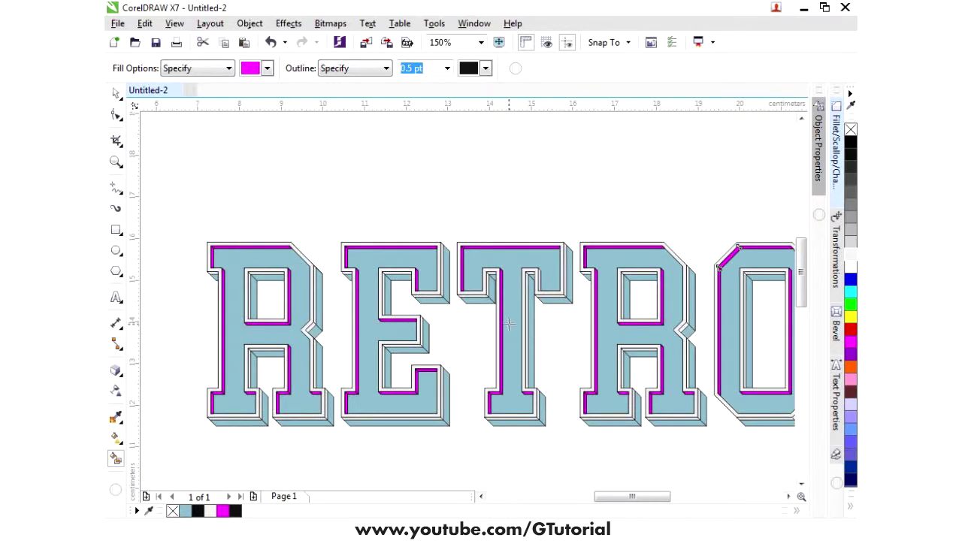
pyautogui.scroll(2, 531, 293)
pyautogui.click(543, 268)
pyautogui.scroll(-2, 545, 269)
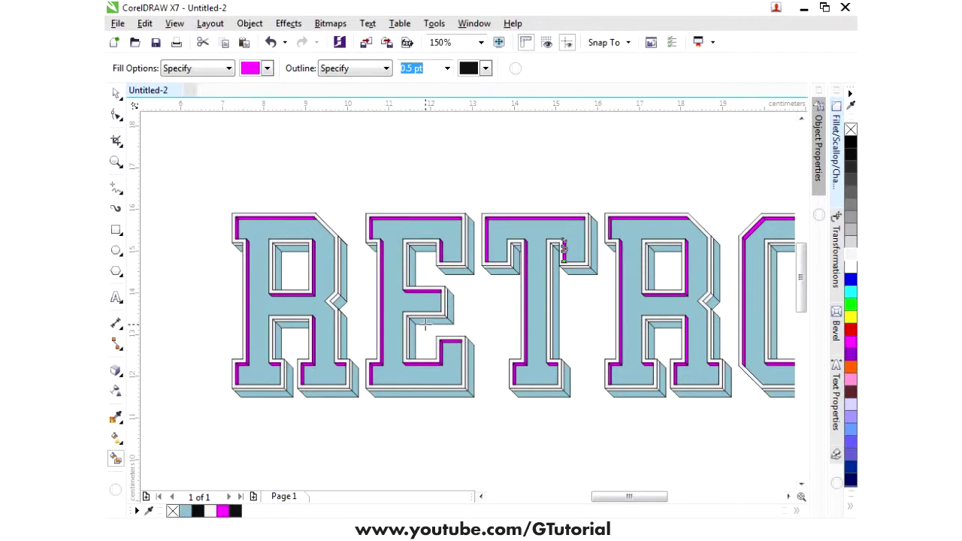
# Select all the magenta bevel faces across the word RETRO and weld them into one object.
pyautogui.click(112, 93)
pyautogui.scroll(-2, 208, 232)
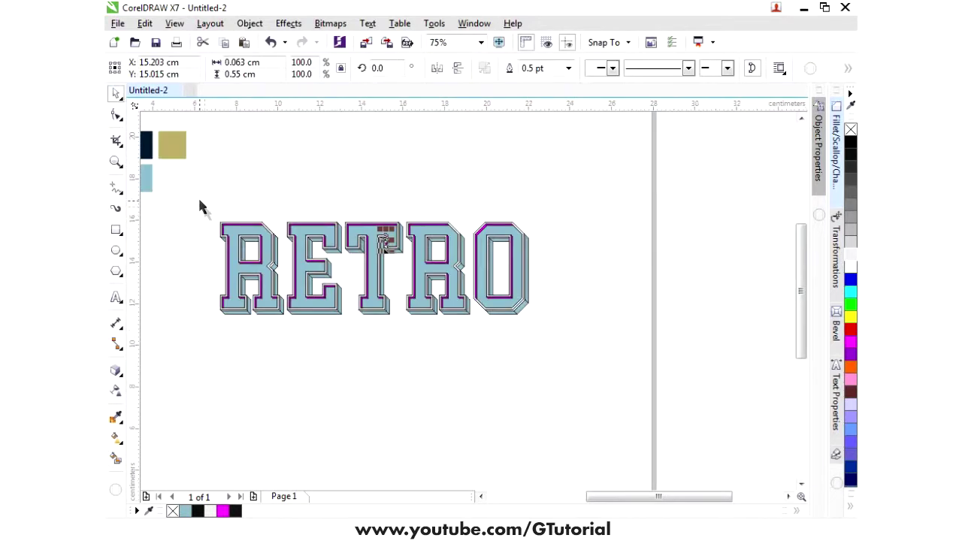
pyautogui.scroll(2, 202, 208)
pyautogui.click(151, 191)
pyautogui.moveTo(150, 191); pyautogui.dragTo(727, 399)
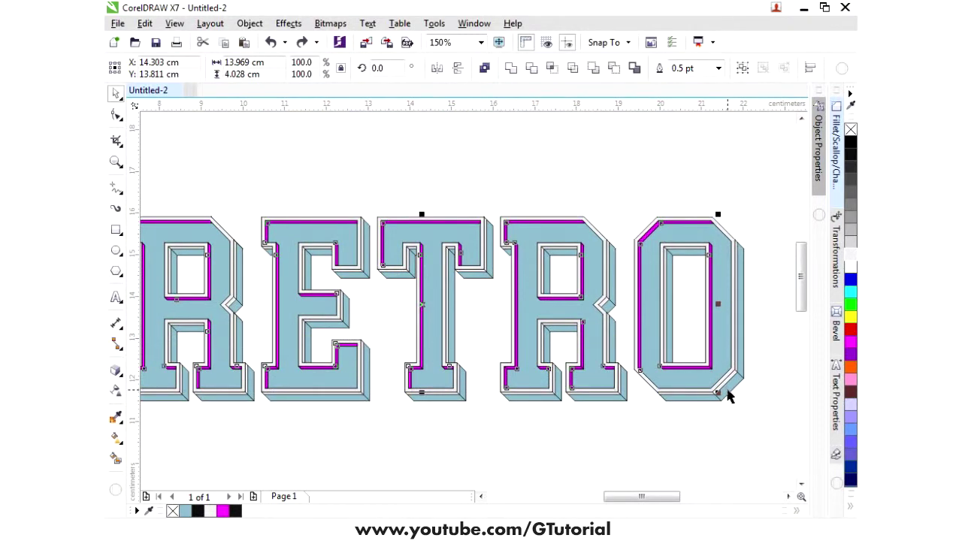
pyautogui.click(511, 69)
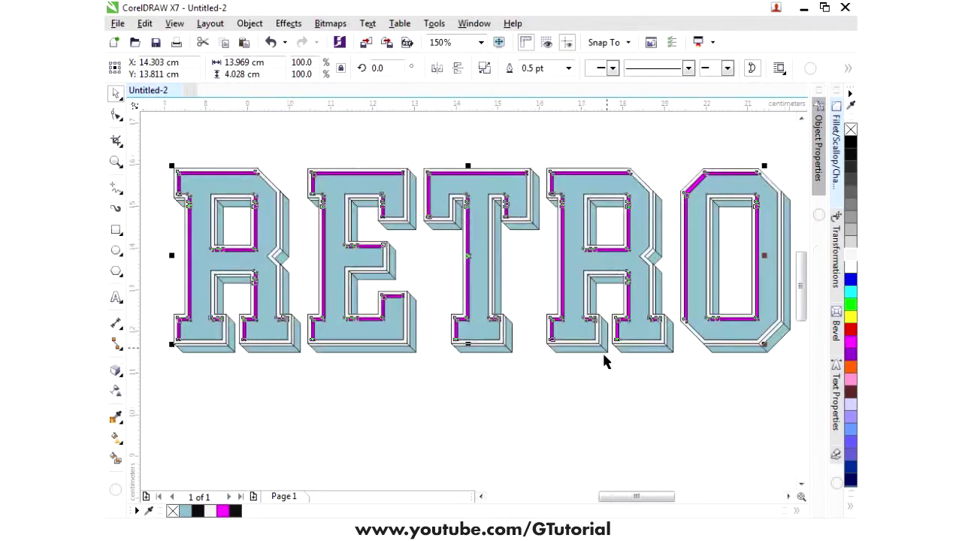
pyautogui.scroll(4, 602, 346)
pyautogui.click(602, 315)
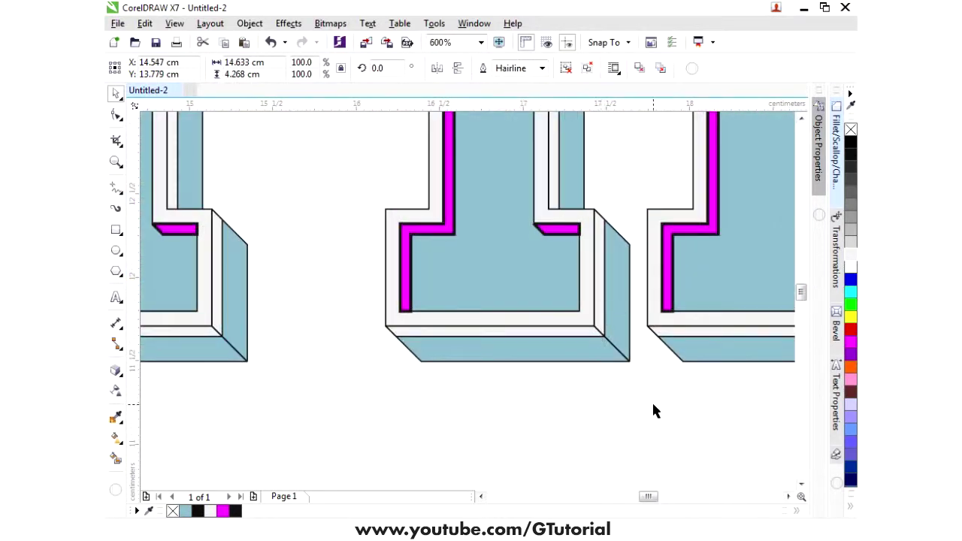
pyautogui.click(652, 404)
pyautogui.scroll(-5, 653, 404)
pyautogui.scroll(3, 225, 222)
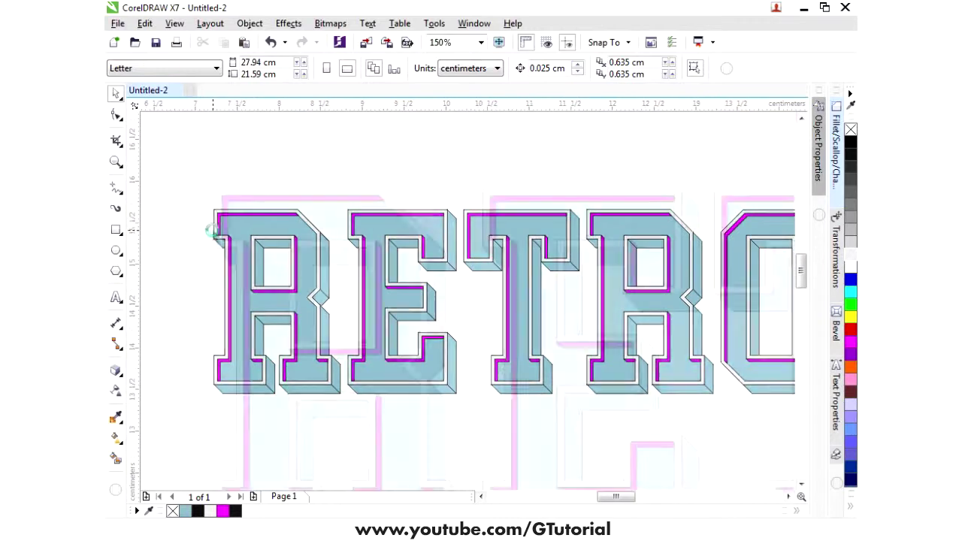
# Recolour the welded magenta bevel faces with the dark green sampled from the swatches and remove their outline.
pyautogui.click(226, 221)
pyautogui.scroll(-2, 328, 397)
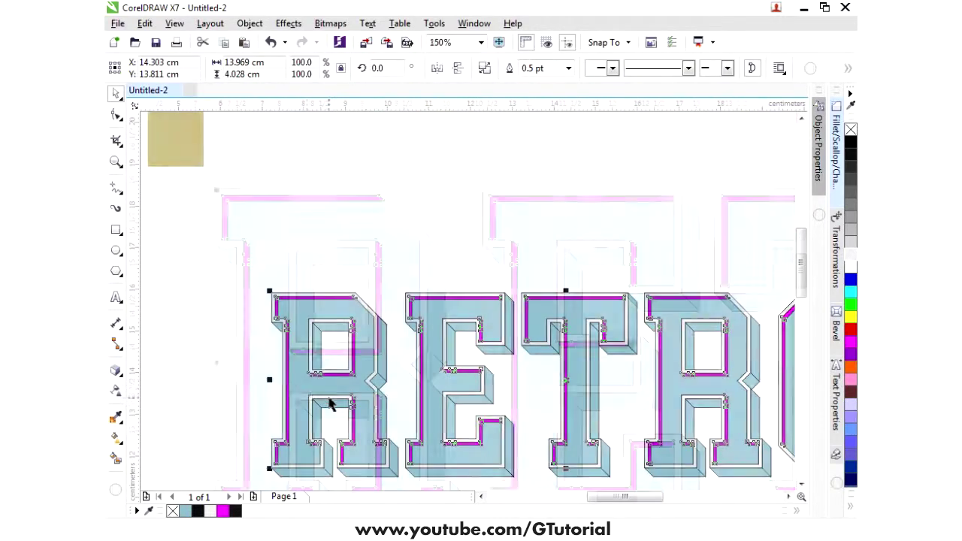
pyautogui.scroll(-2, 293, 383)
pyautogui.scroll(2, 251, 365)
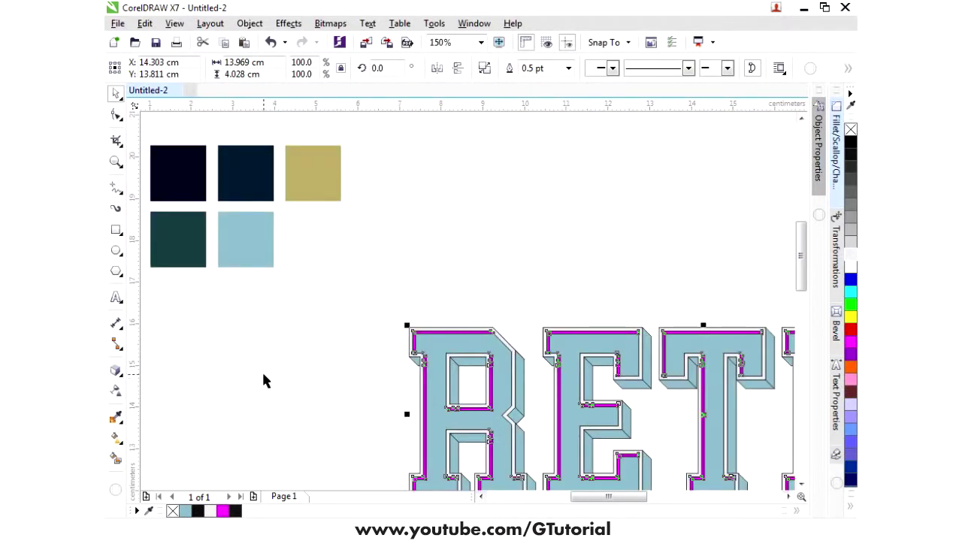
pyautogui.click(116, 418)
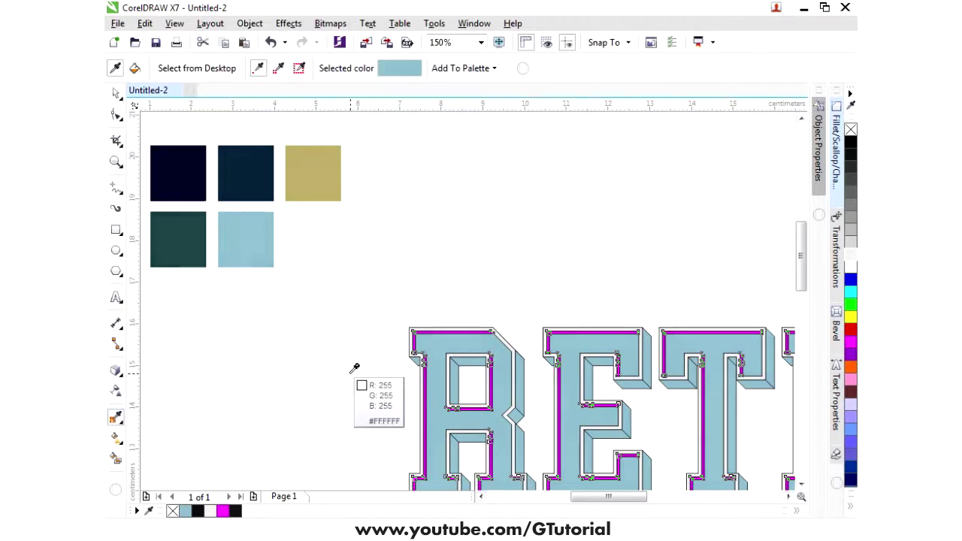
pyautogui.scroll(-1, 300, 331)
pyautogui.scroll(1, 251, 301)
pyautogui.click(251, 317)
pyautogui.scroll(6, 485, 414)
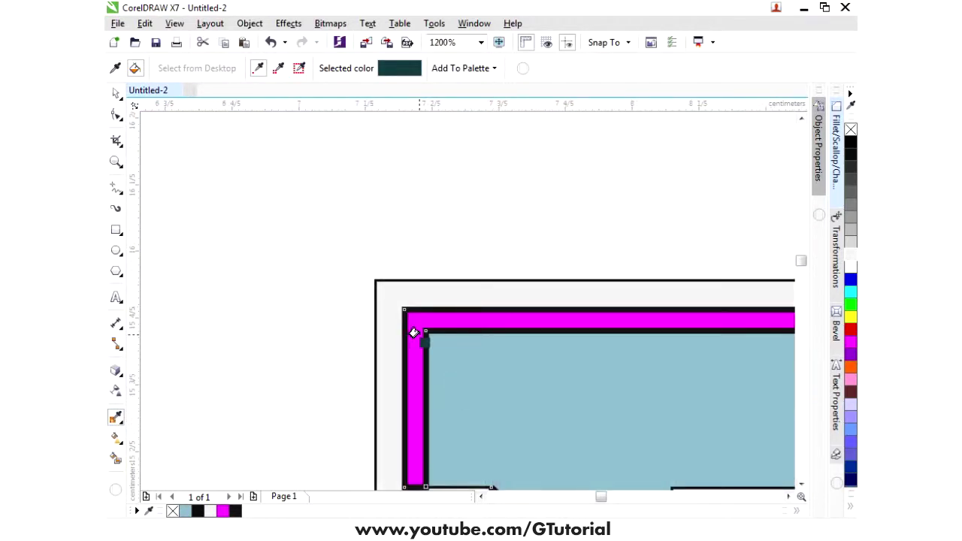
pyautogui.scroll(-2, 408, 293)
pyautogui.click(115, 92)
pyautogui.scroll(-1, 277, 248)
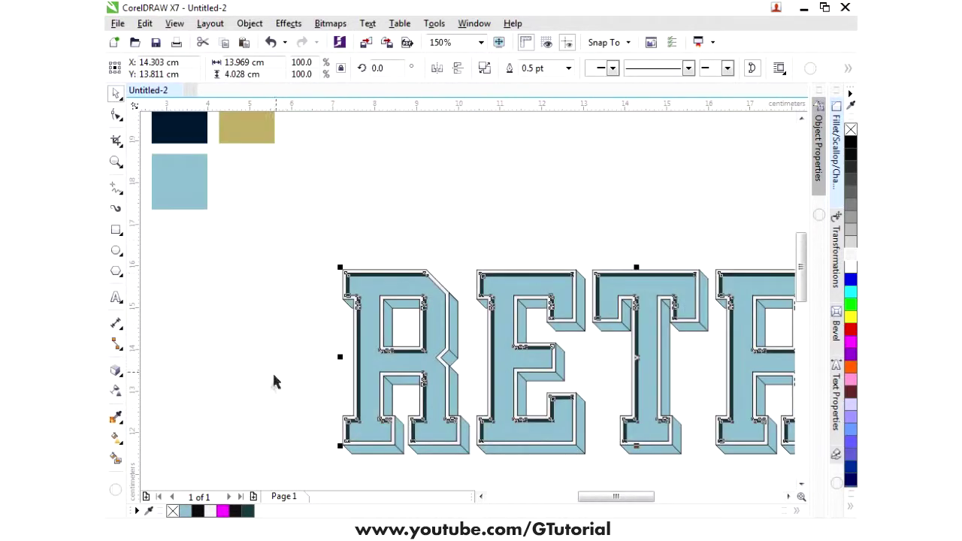
pyautogui.click(291, 350)
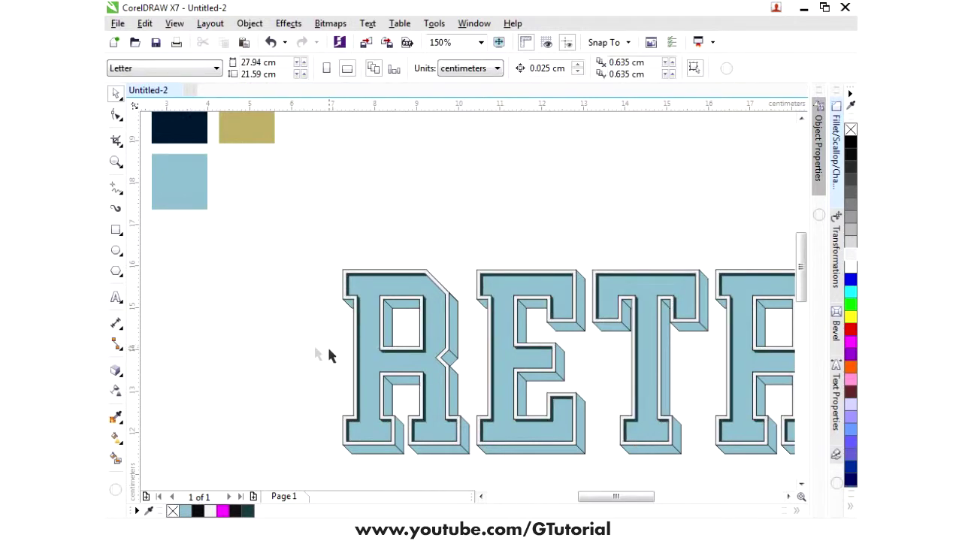
# Remove the outline from the white border face around the letters.
pyautogui.scroll(-1, 317, 354)
pyautogui.scroll(1, 367, 358)
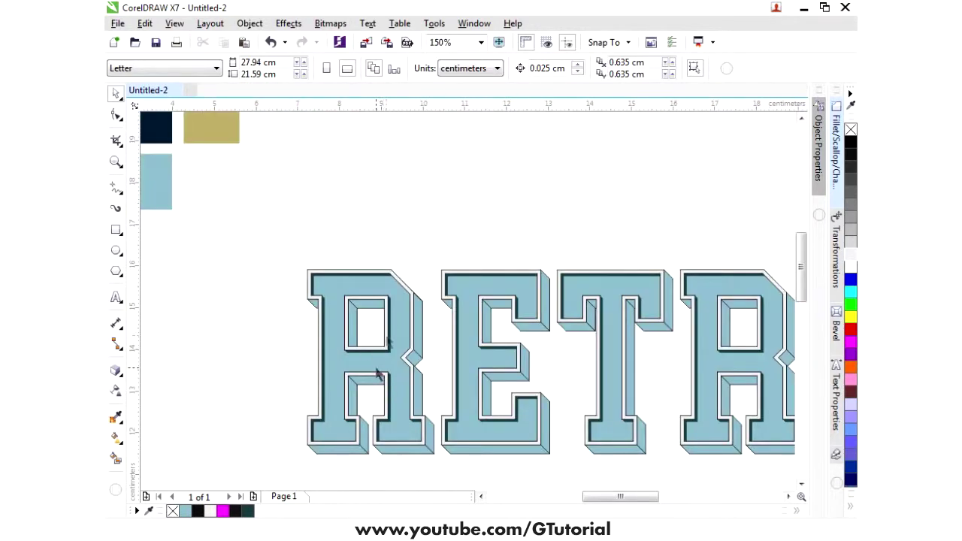
pyautogui.scroll(-1, 394, 319)
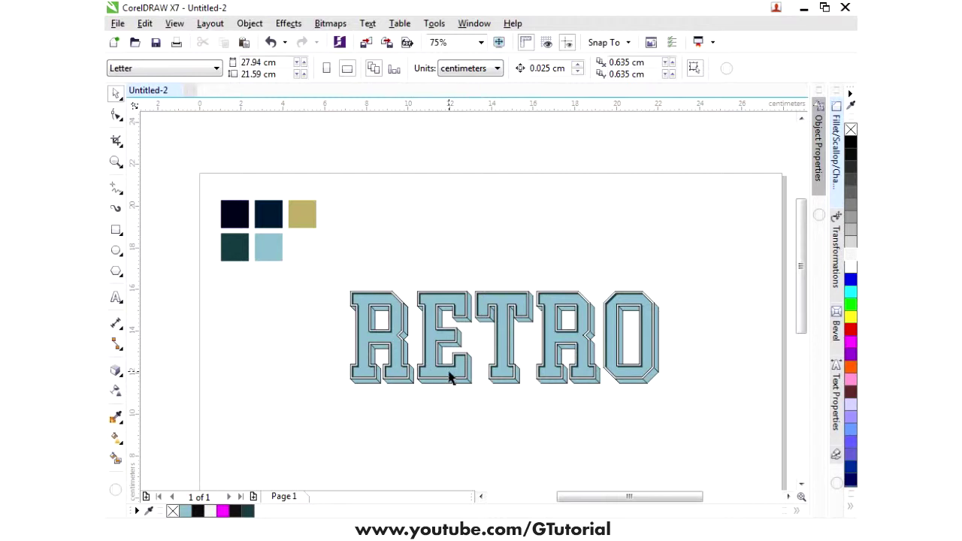
pyautogui.scroll(1, 557, 390)
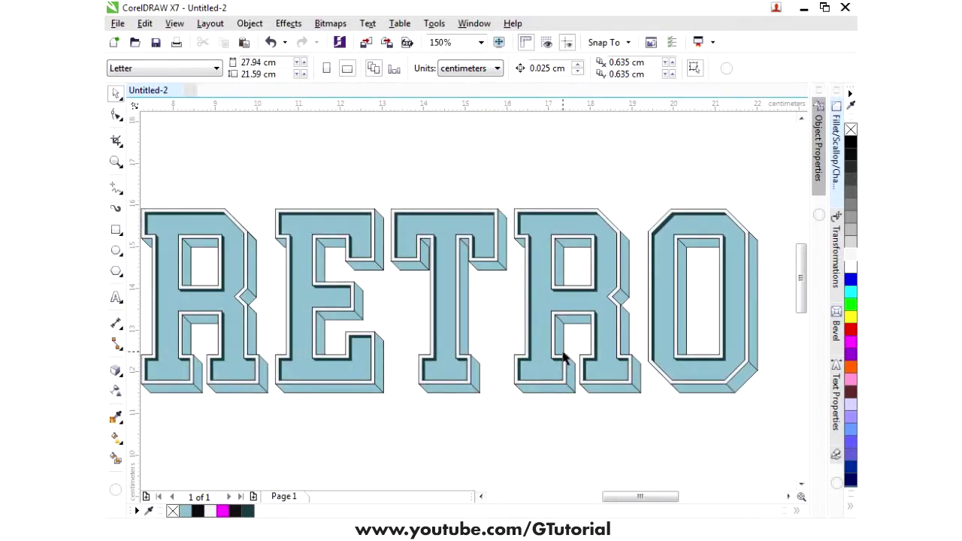
pyautogui.scroll(1, 520, 219)
pyautogui.click(514, 216)
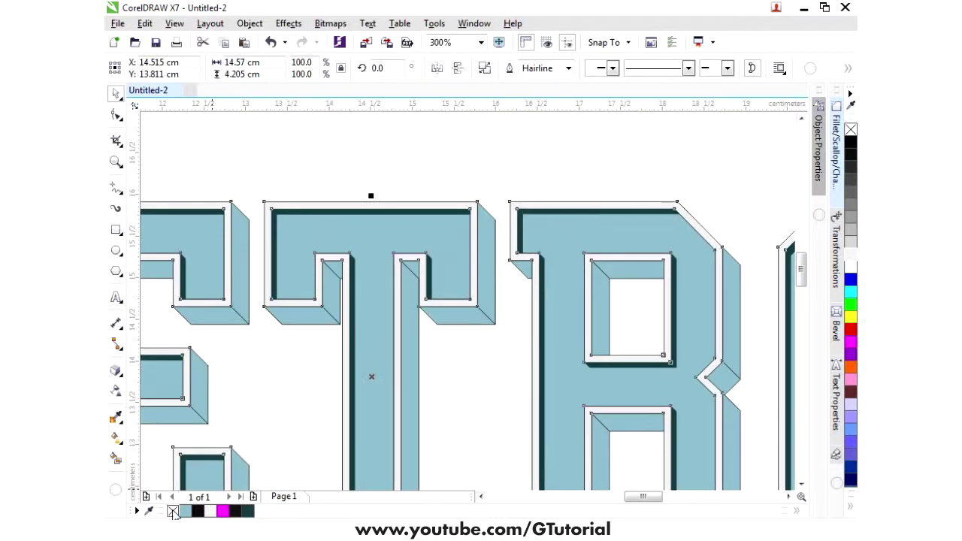
pyautogui.click(531, 182)
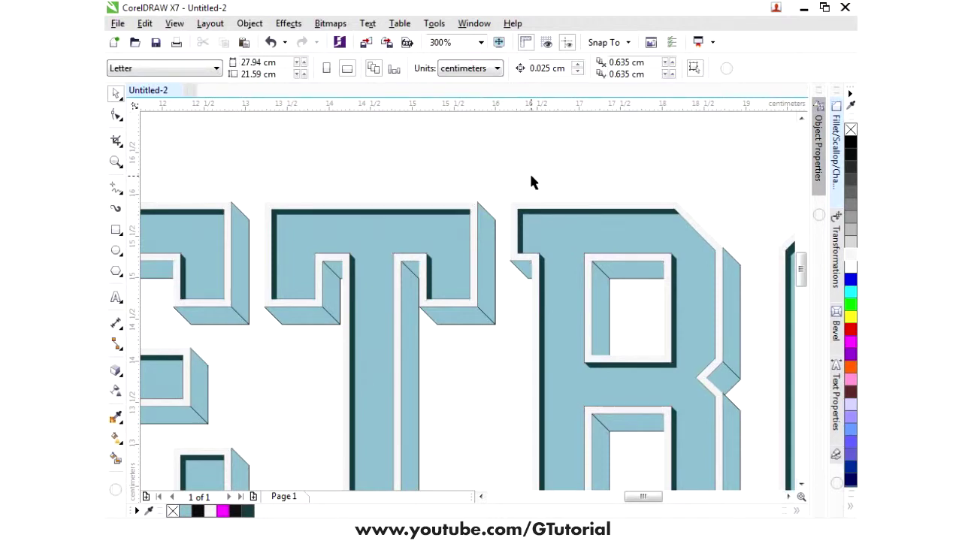
# Draw a straight 45° diagonal line about 5.1 cm wide and high, ending above the first R's upper-left serif.
pyautogui.scroll(-2, 615, 193)
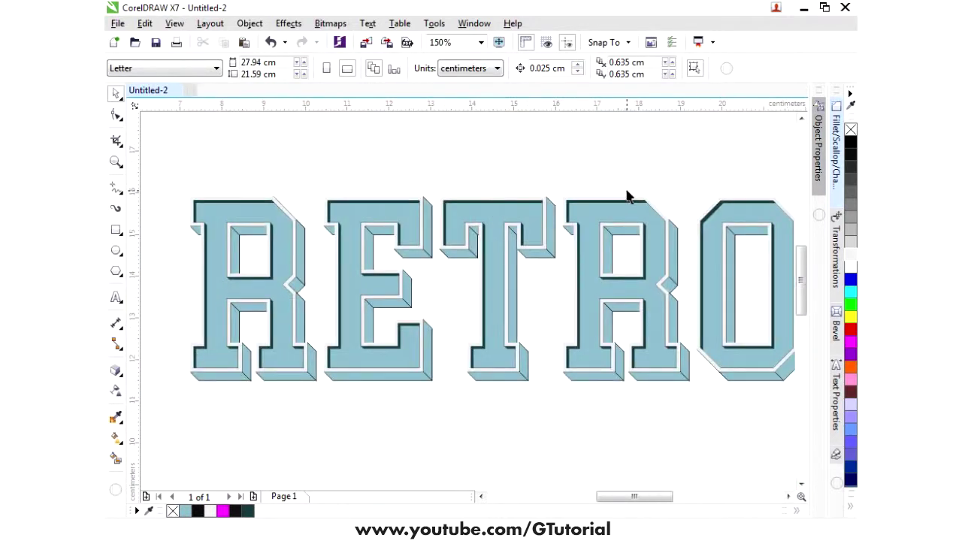
pyautogui.click(116, 191)
pyautogui.scroll(1, 424, 205)
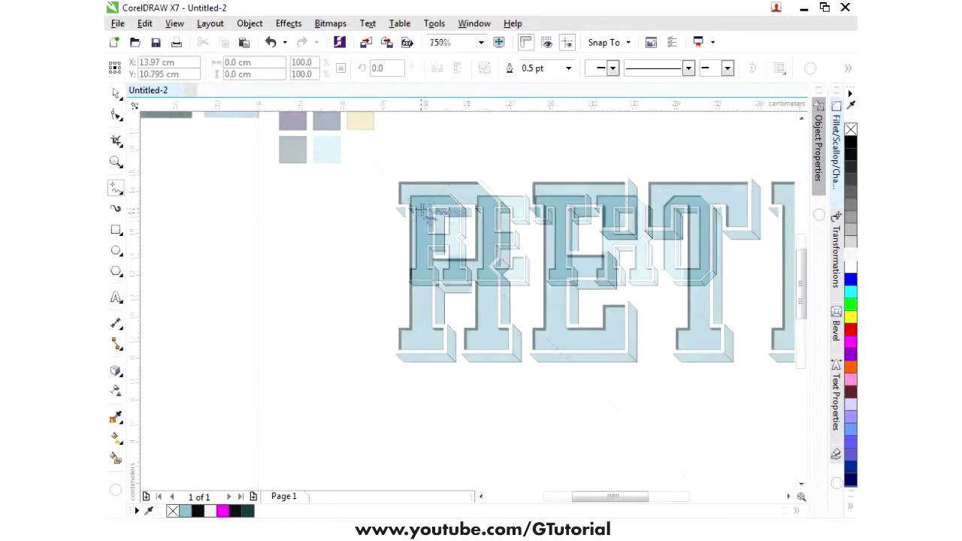
pyautogui.click(428, 168)
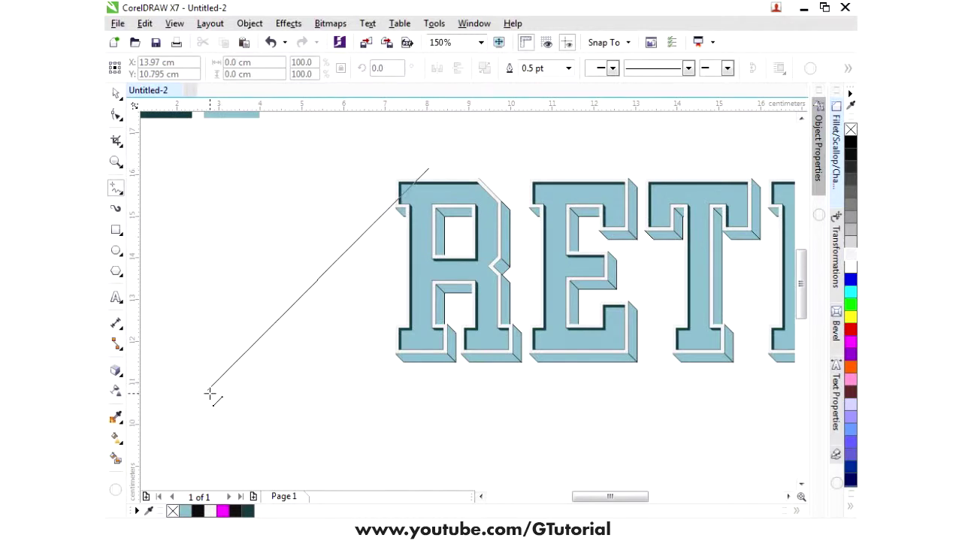
pyautogui.click(214, 383)
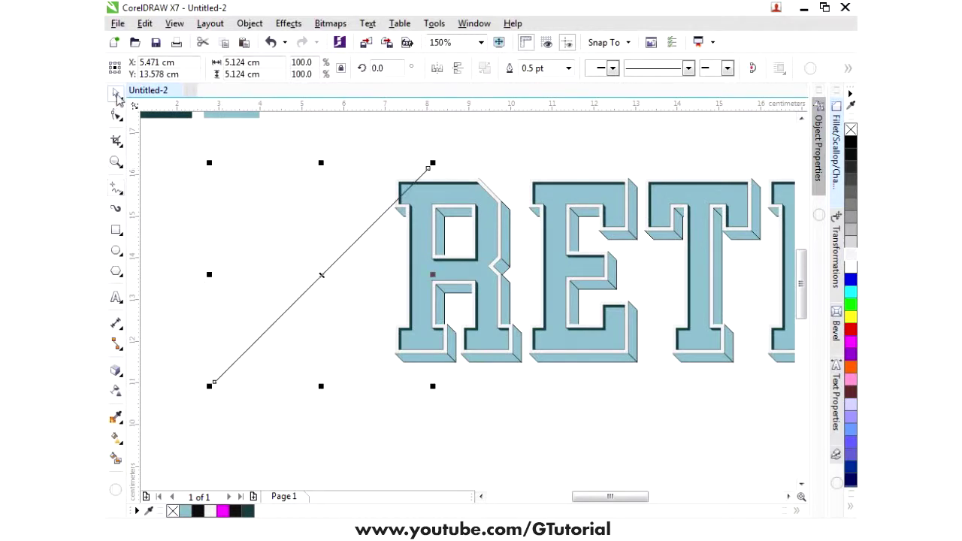
# Try an outline width of 2.0 pt on the diagonal line.
pyautogui.scroll(2, 428, 171)
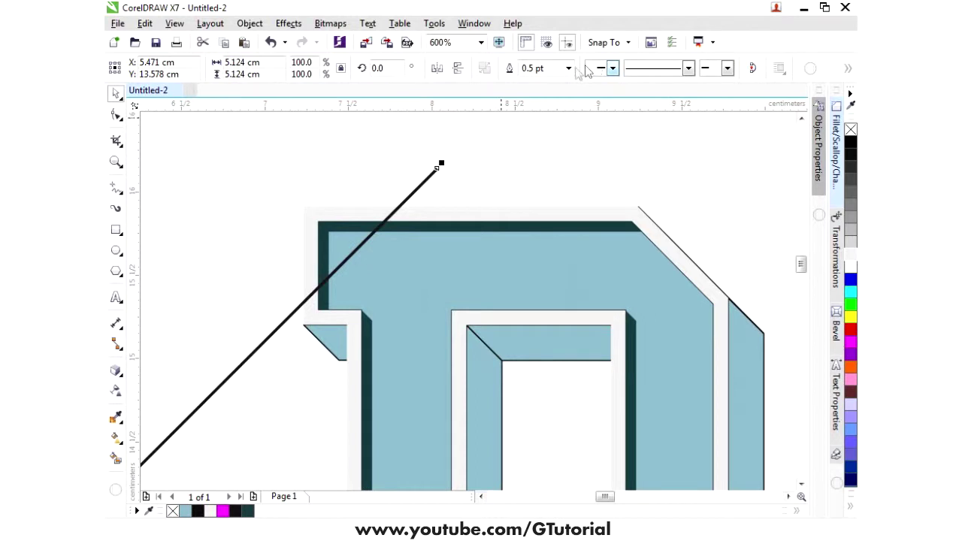
pyautogui.click(568, 69)
pyautogui.click(543, 148)
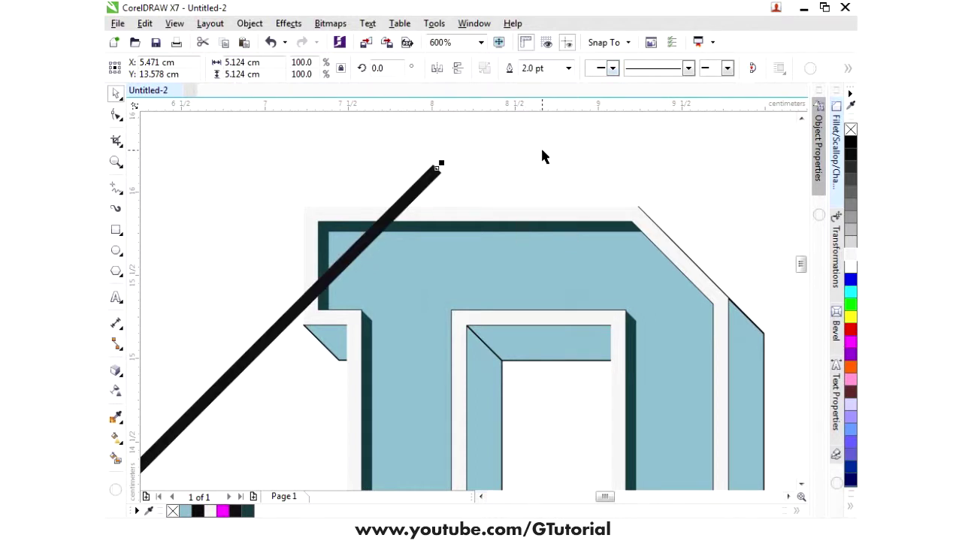
pyautogui.scroll(-1, 547, 148)
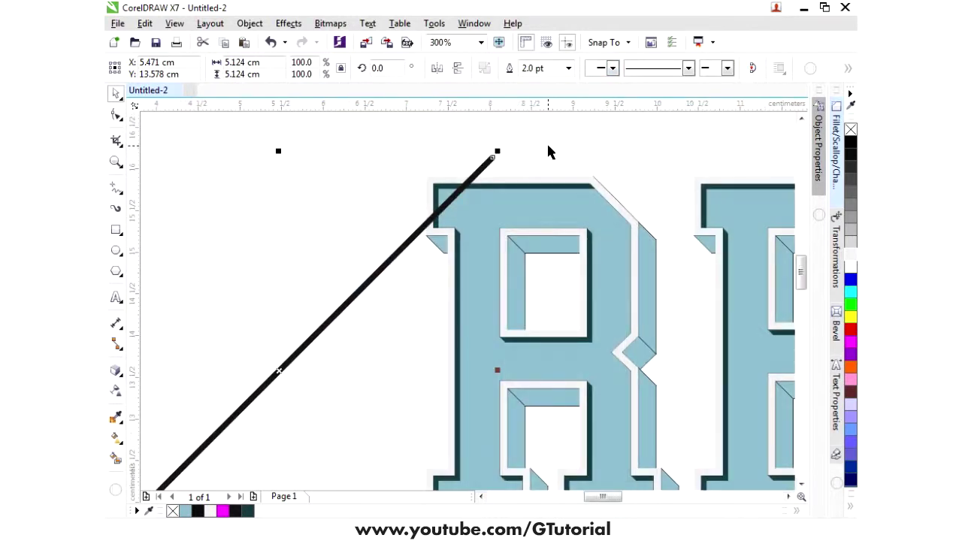
pyautogui.scroll(-1, 548, 152)
# Set the diagonal line's outline width to 1.5 pt and move the line into the empty area below the word.
pyautogui.scroll(2, 553, 141)
pyautogui.click(568, 69)
pyautogui.click(553, 137)
pyautogui.scroll(-2, 554, 135)
pyautogui.moveTo(469, 202); pyautogui.dragTo(436, 419)
pyautogui.scroll(-1, 402, 392)
pyautogui.scroll(1, 402, 392)
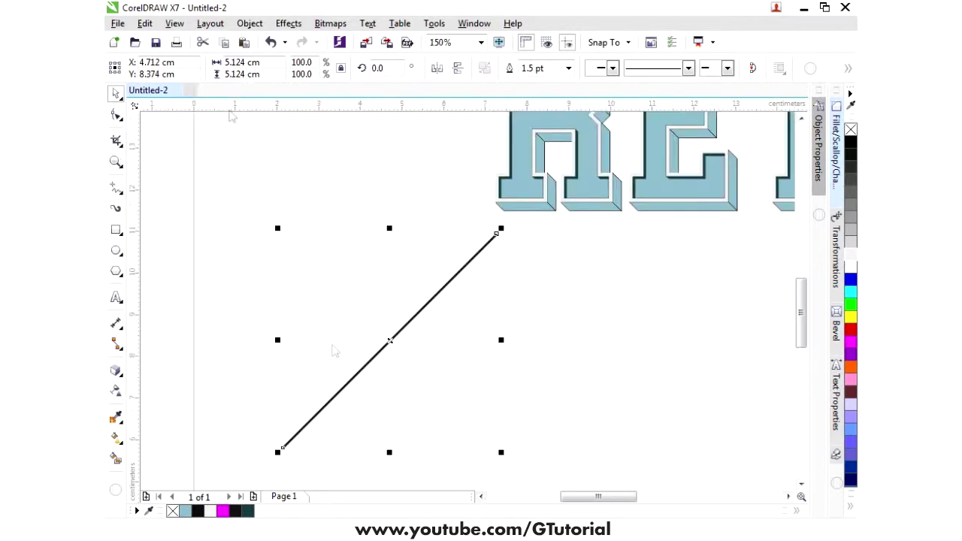
# Convert the diagonal line's outline to an object and place a copy 0.2 cm to its right.
pyautogui.click(251, 25)
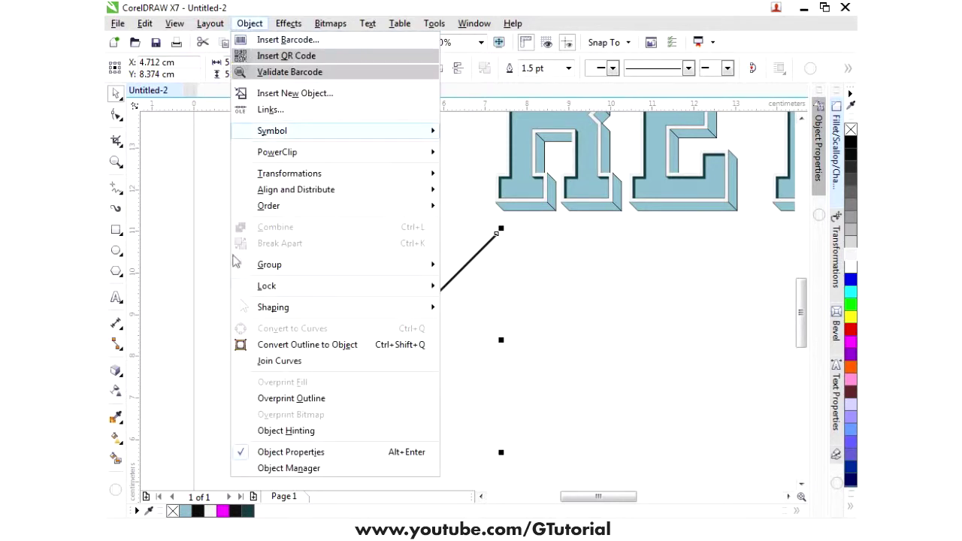
pyautogui.click(251, 344)
pyautogui.scroll(1, 372, 365)
pyautogui.moveTo(372, 363); pyautogui.dragTo(389, 348)
pyautogui.scroll(-1, 330, 340)
pyautogui.scroll(-1, 331, 339)
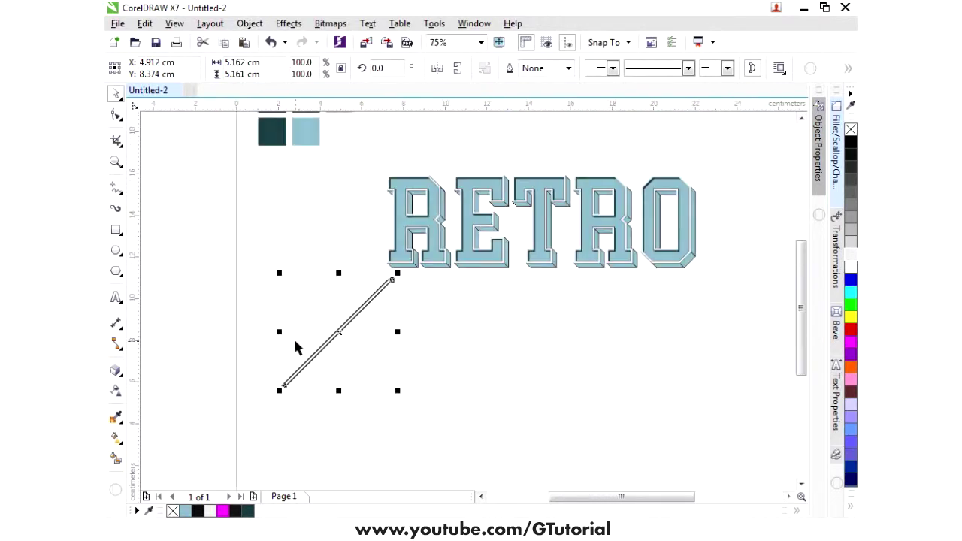
# Repeat the 0.2 cm duplication until the row of diagonal stripes is about 25.5 cm wide, longer than the word.
pyautogui.hotkey('ctrl', 'r')
pyautogui.hotkey('ctrl', 'r')
pyautogui.hotkey('ctrl', 'r')
pyautogui.hotkey('ctrl', 'r')
pyautogui.hotkey('ctrl', 'r')
pyautogui.hotkey('ctrl', 'r')
pyautogui.hotkey('ctrl', 'r')
pyautogui.hotkey('ctrl', 'r')
pyautogui.hotkey('ctrl', 'r')
pyautogui.hotkey('ctrl', 'r')
pyautogui.hotkey('ctrl', 'r')
pyautogui.hotkey('ctrl', 'r')
pyautogui.hotkey('ctrl', 'r')
pyautogui.hotkey('ctrl', 'r')
pyautogui.hotkey('ctrl', 'r')
pyautogui.hotkey('ctrl', 'r')
pyautogui.hotkey('ctrl', 'r')
pyautogui.hotkey('ctrl', 'r')
pyautogui.hotkey('ctrl', 'r')
pyautogui.hotkey('ctrl', 'r')
pyautogui.hotkey('ctrl', 'r')
pyautogui.hotkey('ctrl', 'r')
pyautogui.hotkey('ctrl', 'r')
pyautogui.hotkey('ctrl', 'r')
pyautogui.hotkey('ctrl', 'r')
pyautogui.hotkey('ctrl', 'r')
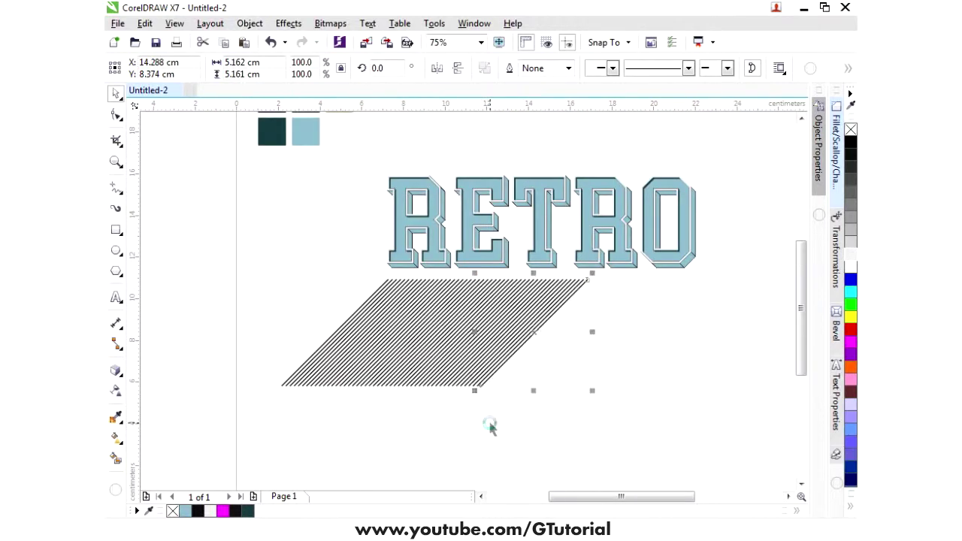
# Select all the diagonal stripes and weld them into one object.
pyautogui.scroll(-1, 305, 369)
pyautogui.moveTo(271, 393); pyautogui.dragTo(582, 314)
pyautogui.scroll(2, 474, 321)
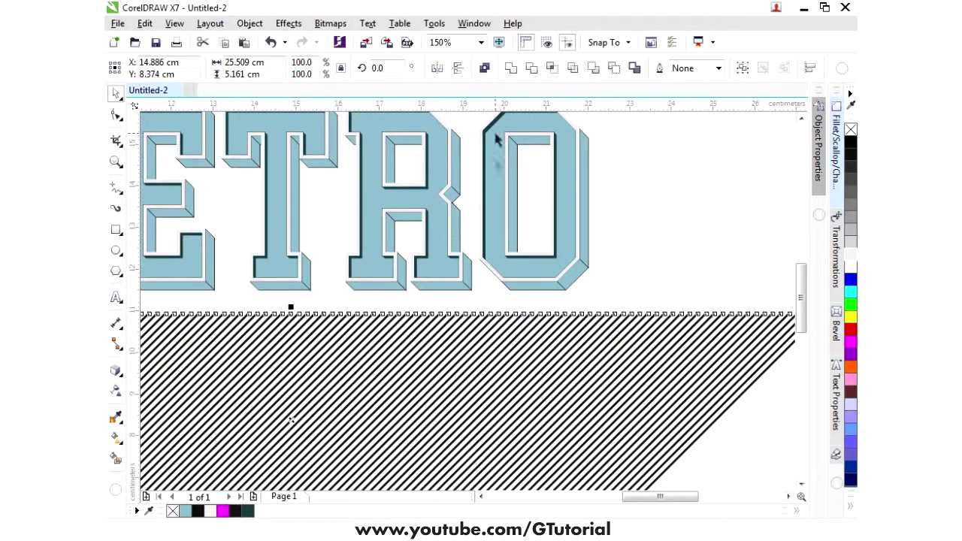
pyautogui.click(511, 69)
# Move the welded diagonal stripes over the word RETRO so they cover every letter.
pyautogui.scroll(-1, 603, 281)
pyautogui.moveTo(350, 332); pyautogui.dragTo(363, 219)
pyautogui.scroll(2, 305, 187)
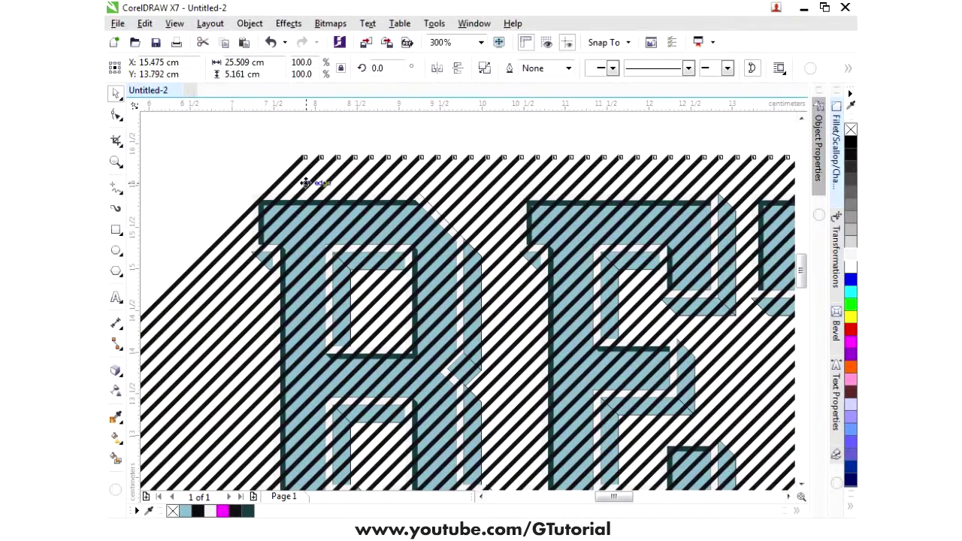
pyautogui.scroll(-2, 304, 183)
pyautogui.scroll(1, 637, 362)
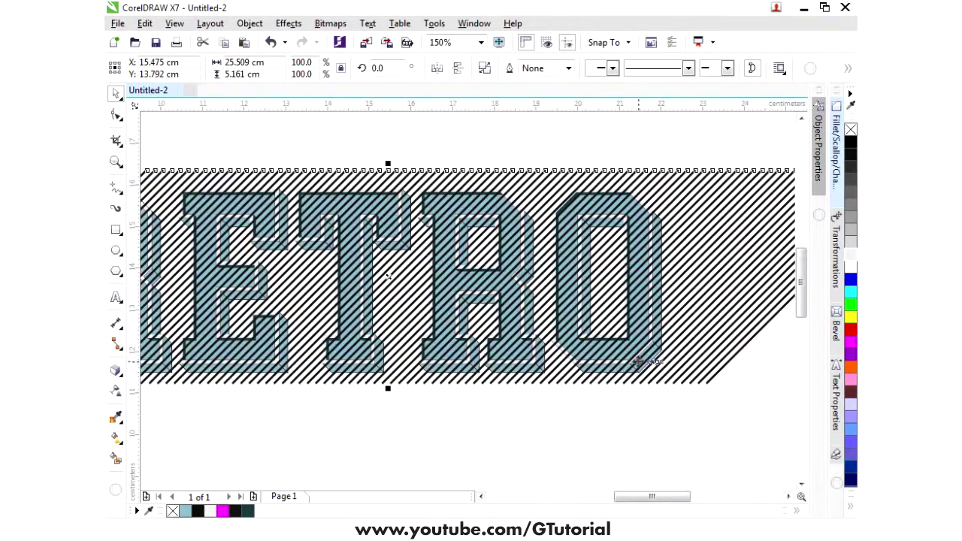
# Intersect the diagonal stripes with the letters' blue front face and fill the resulting stripes with dark green.
pyautogui.scroll(2, 644, 205)
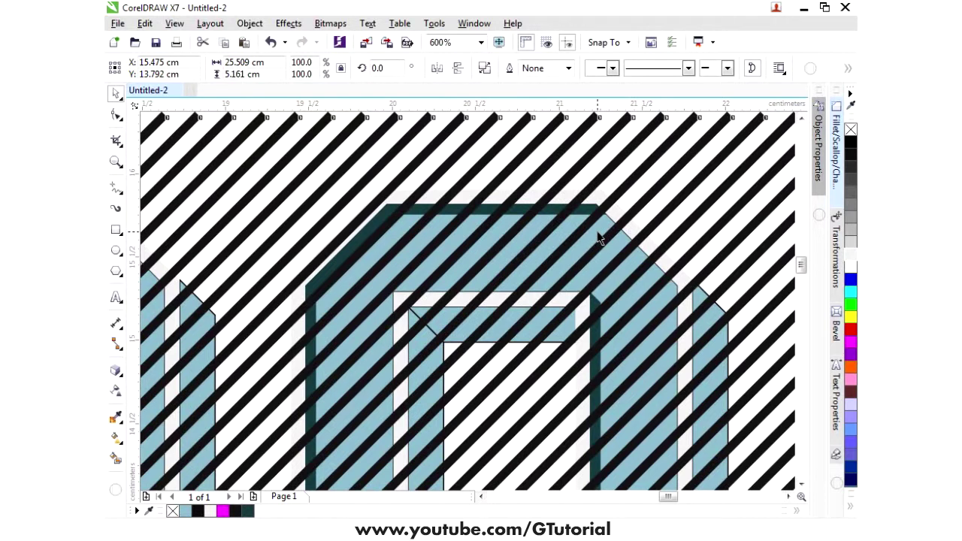
pyautogui.click(599, 237)
pyautogui.click(553, 68)
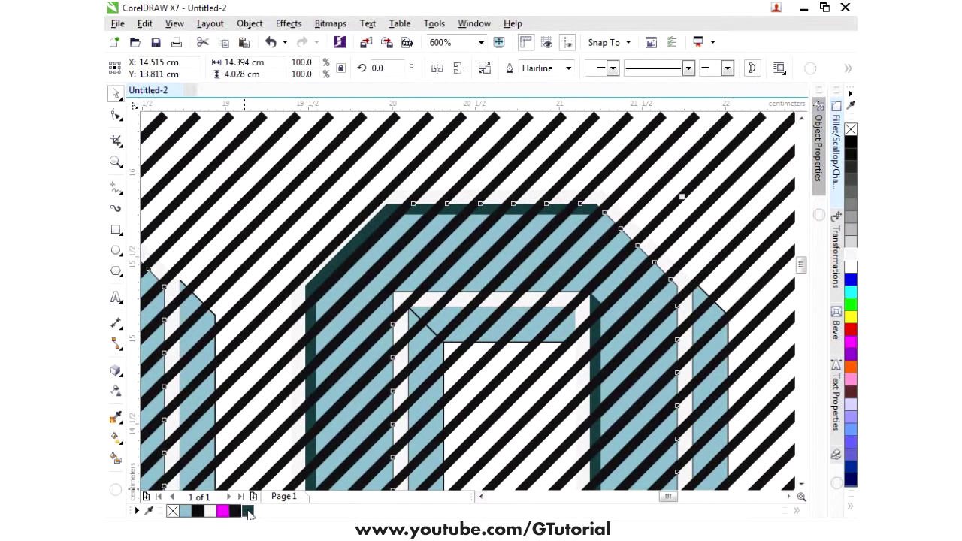
# Delete the original black diagonal stripes that cover the word.
pyautogui.click(421, 135)
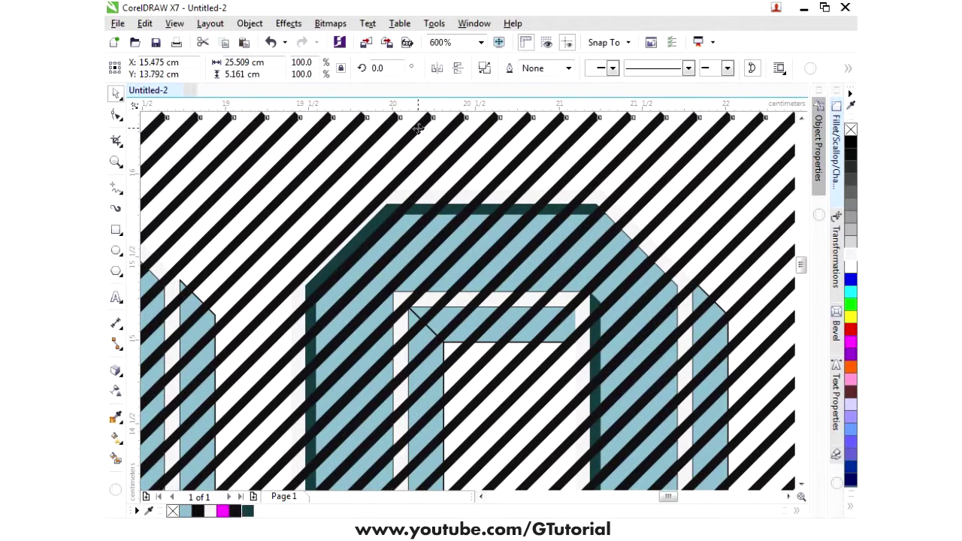
pyautogui.press('Delete')
pyautogui.scroll(-2, 486, 224)
pyautogui.scroll(-3, 492, 209)
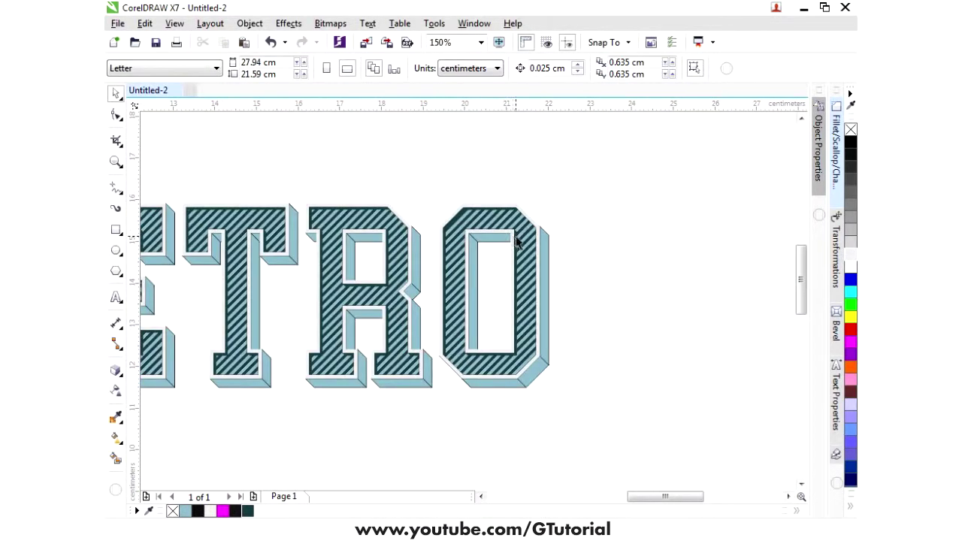
# Remove the black outline from the dark green diagonal stripes on the letters.
pyautogui.scroll(5, 490, 339)
pyautogui.click(490, 337)
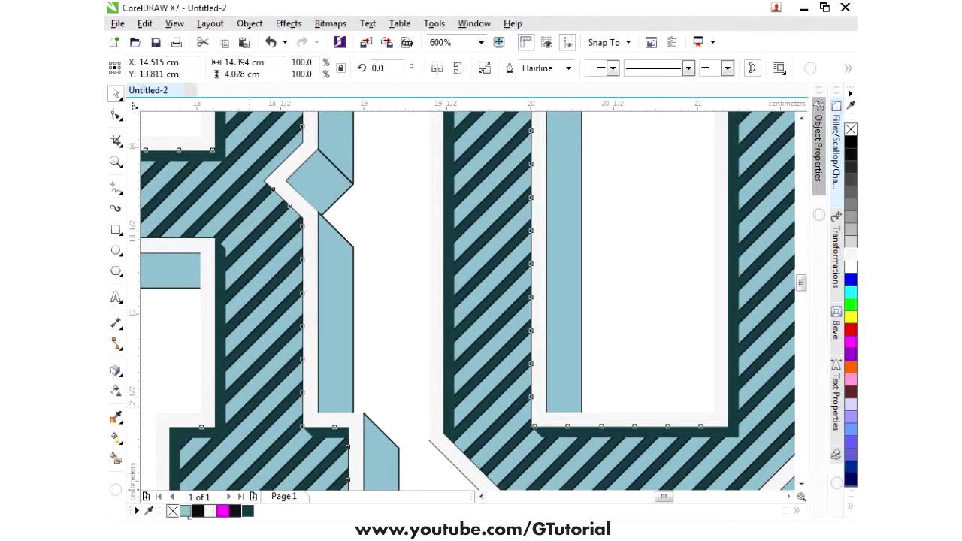
pyautogui.scroll(-5, 468, 301)
pyautogui.press('Escape')
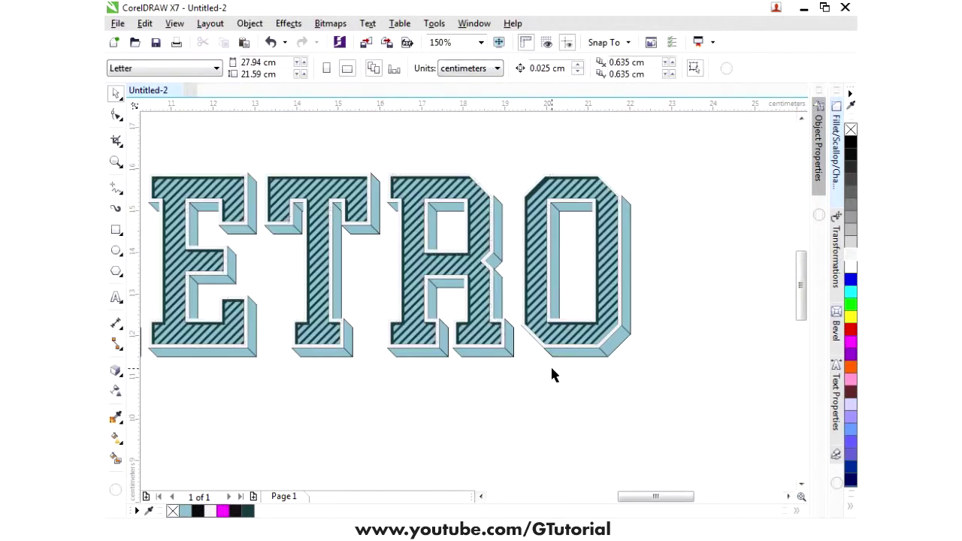
# Recolor the dark green bevel faces around the letter fronts to muted blue #578496.
pyautogui.hotkey('shift', 'F4')
pyautogui.scroll(1, 278, 346)
pyautogui.scroll(2, 280, 325)
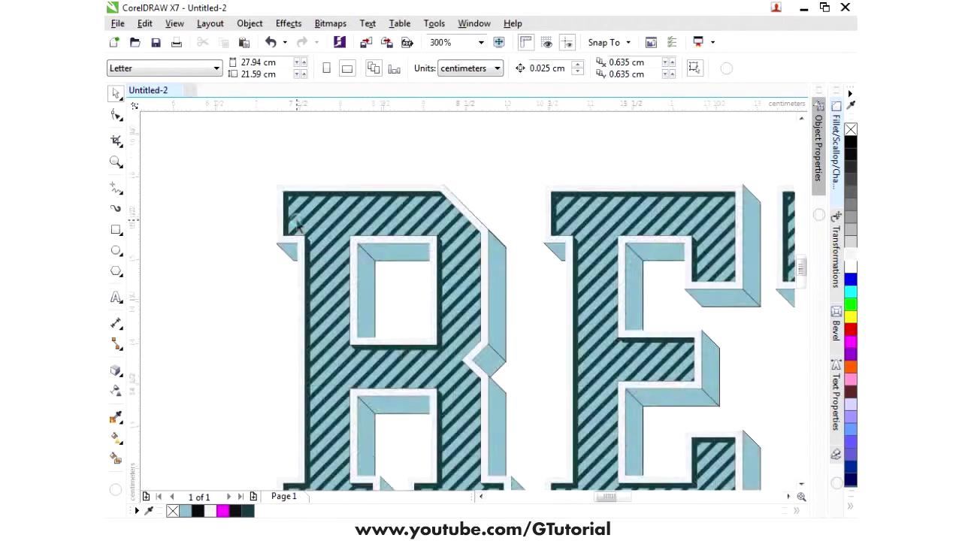
pyautogui.click(284, 218)
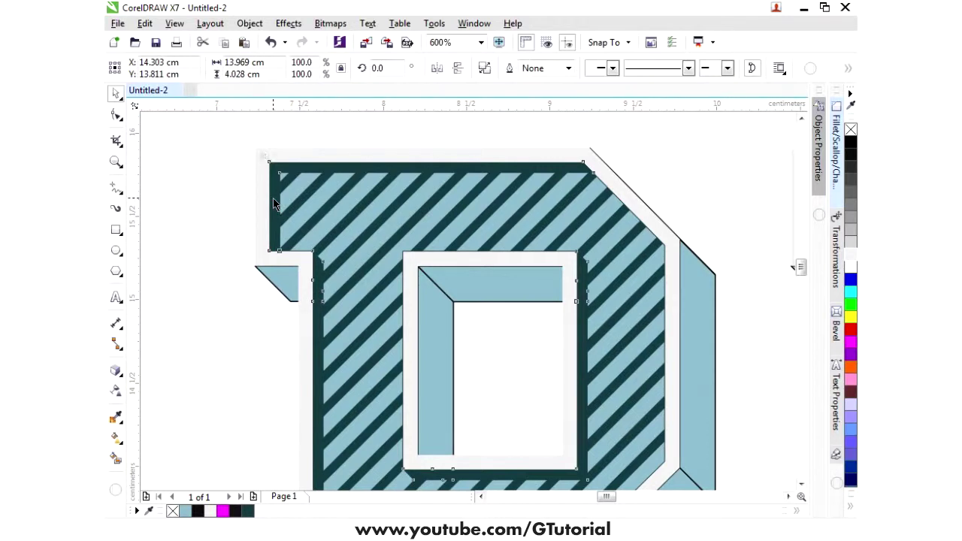
pyautogui.click(185, 511)
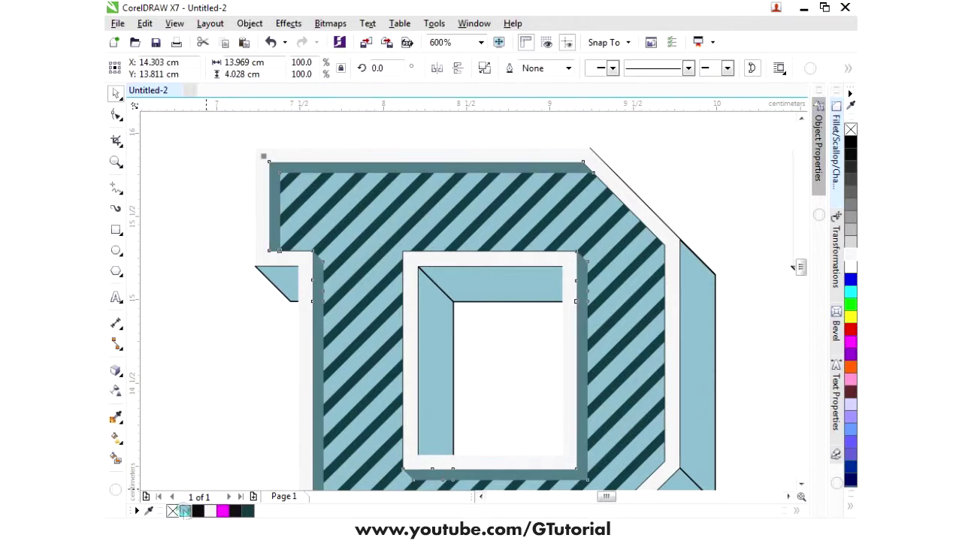
pyautogui.click(116, 437)
pyautogui.click(265, 69)
pyautogui.moveTo(272, 155); pyautogui.dragTo(283, 171)
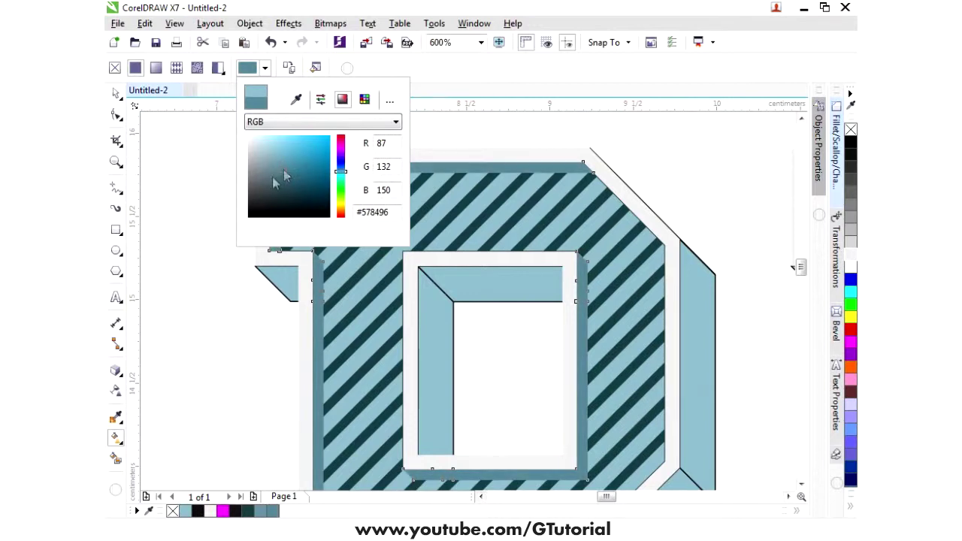
# Sample the muted blue from the bevel faces and apply it to the diagonal stripes.
pyautogui.click(117, 416)
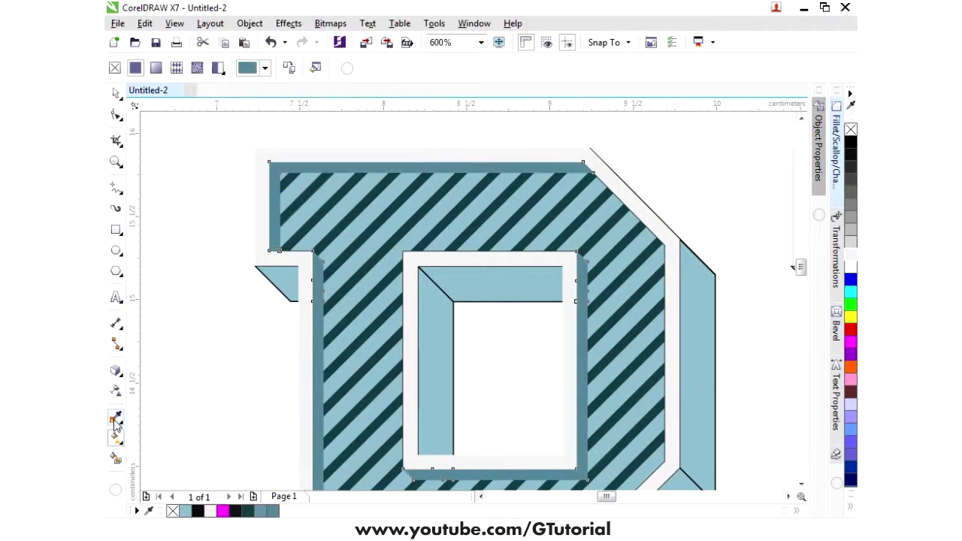
pyautogui.click(278, 201)
pyautogui.scroll(-4, 278, 201)
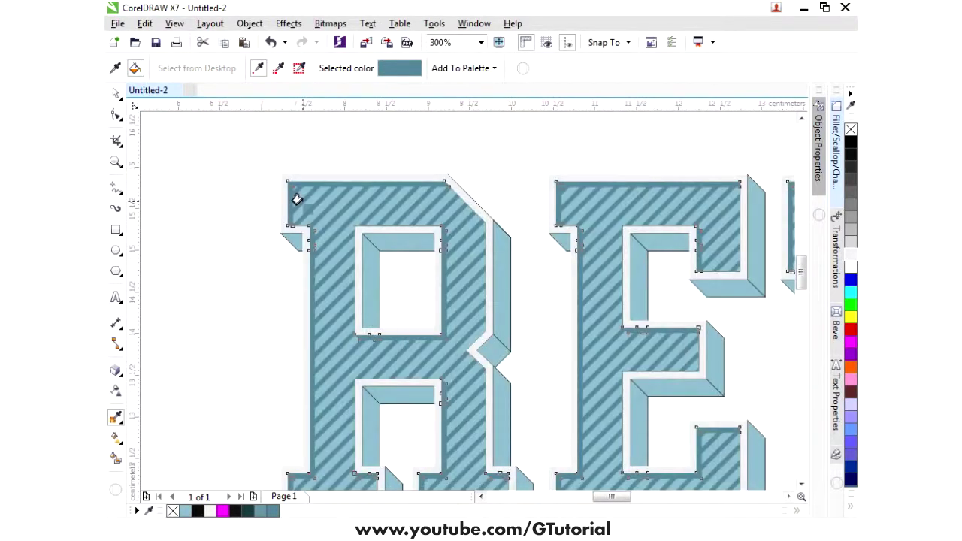
pyautogui.click(117, 93)
pyautogui.click(232, 222)
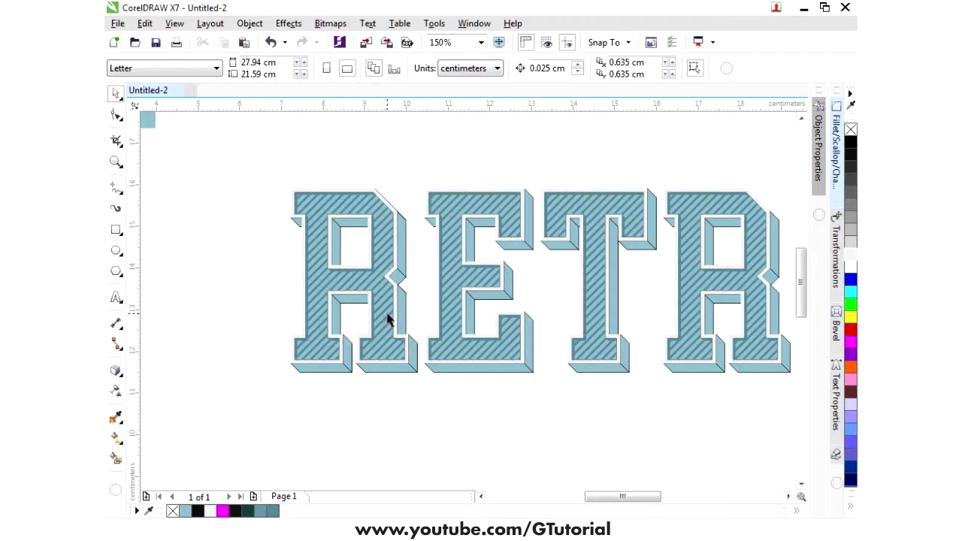
# Place a copy of the word's light blue extrusion below the word, filled with black and without an outline.
pyautogui.scroll(-2, 389, 319)
pyautogui.scroll(2, 502, 308)
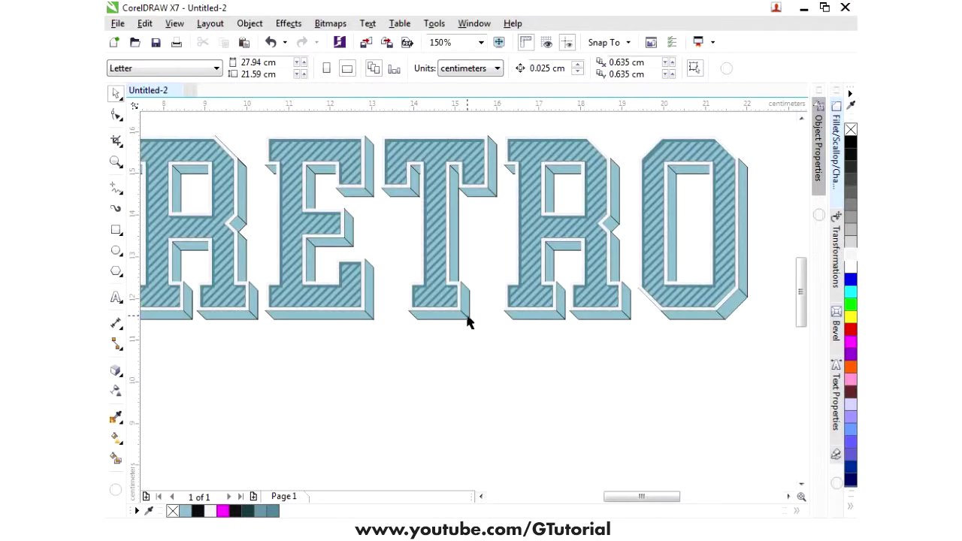
pyautogui.scroll(-1, 479, 300)
pyautogui.moveTo(474, 291); pyautogui.dragTo(431, 399)
pyautogui.scroll(1, 431, 399)
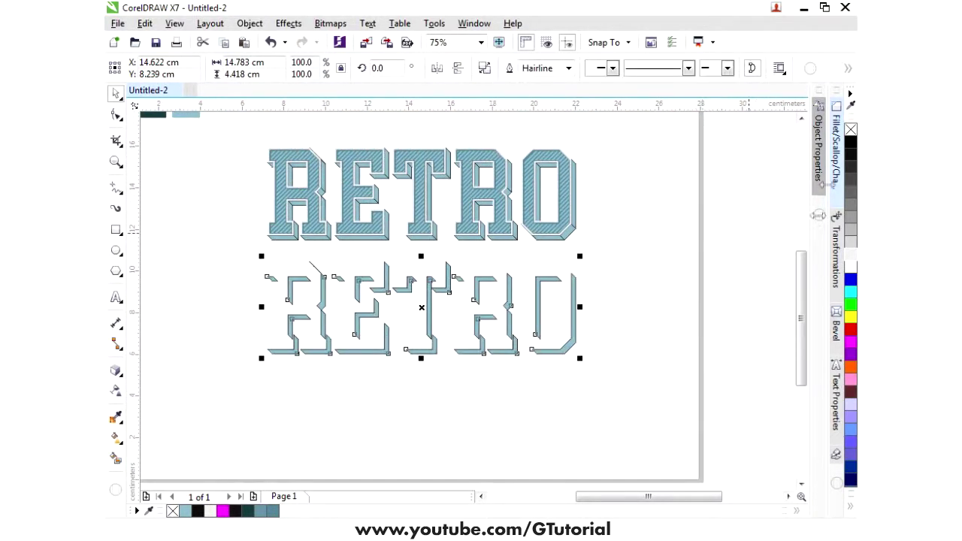
pyautogui.click(850, 151)
pyautogui.rightClick(850, 130)
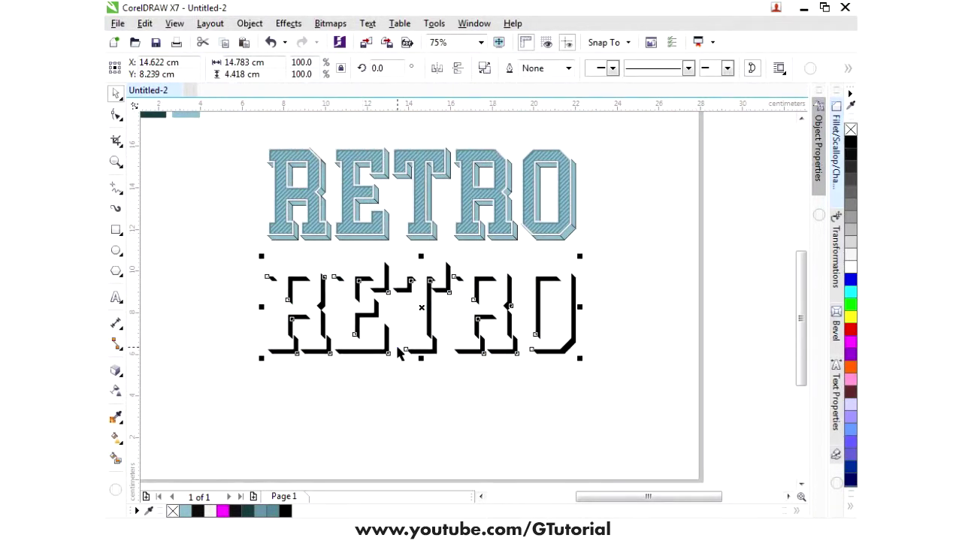
# Duplicate the black extrusion diagonally down and right, inner corner to outer corner, and join the copies into one shadow shape.
pyautogui.scroll(3, 406, 351)
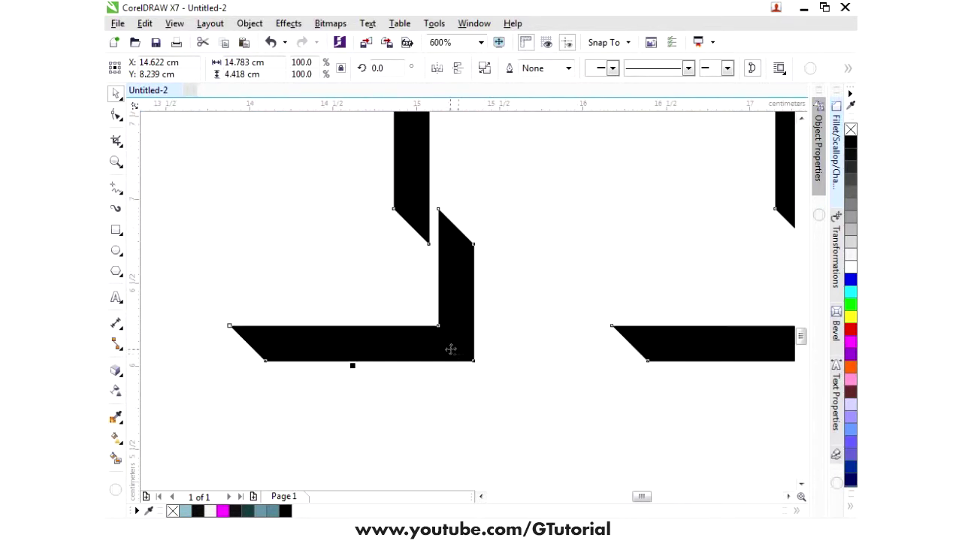
pyautogui.moveTo(439, 327); pyautogui.dragTo(474, 362)
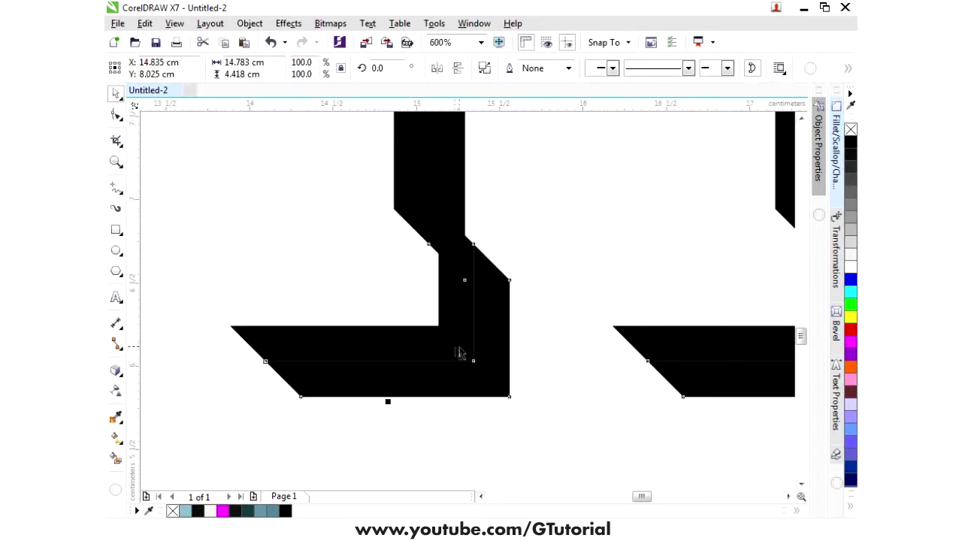
pyautogui.scroll(-2, 538, 235)
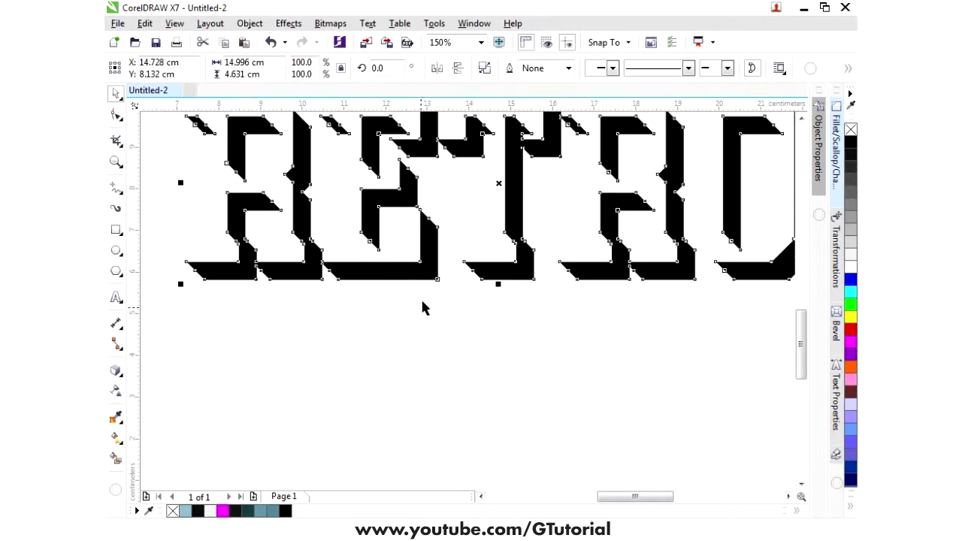
pyautogui.scroll(-1, 421, 307)
pyautogui.scroll(1, 509, 254)
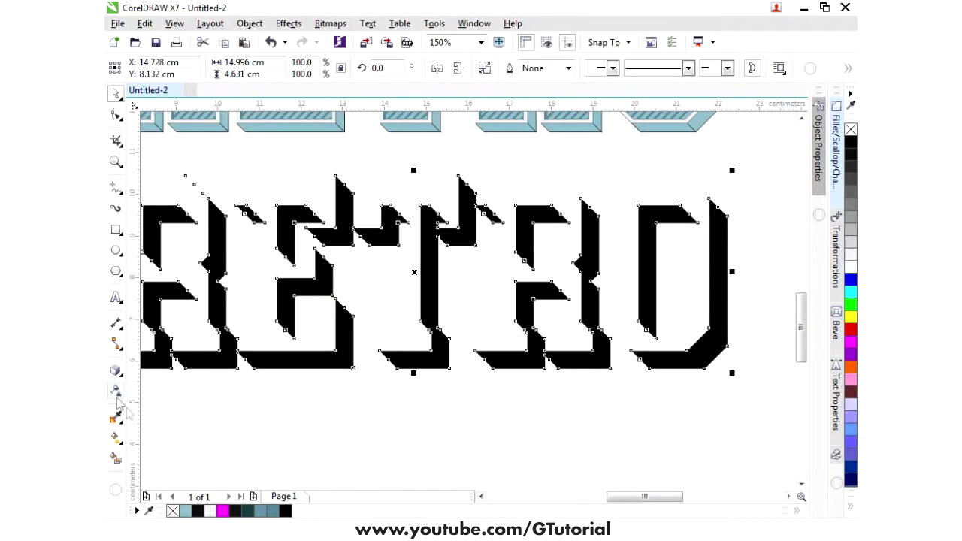
# Apply a uniform transparency of 75 to the black shadow shape.
pyautogui.click(116, 391)
pyautogui.moveTo(383, 392); pyautogui.dragTo(410, 393)
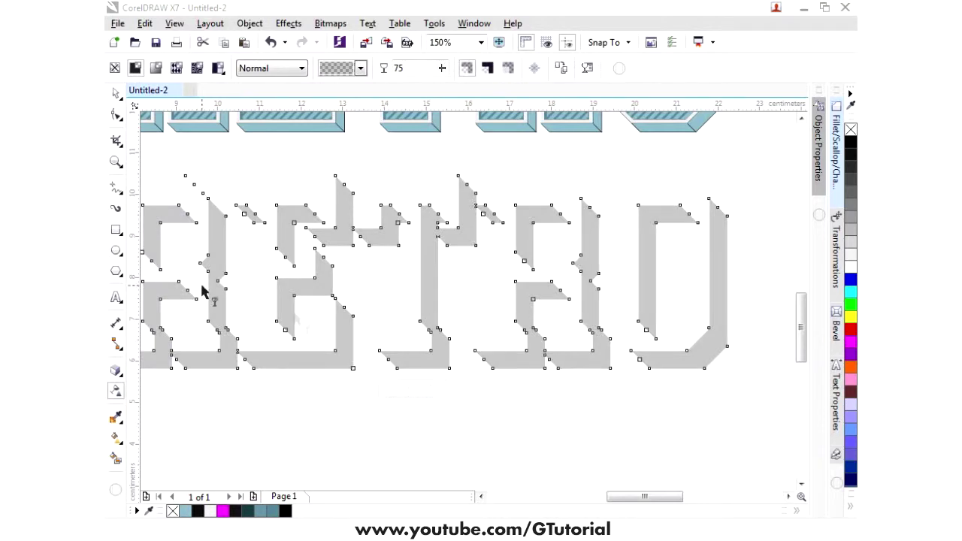
pyautogui.click(116, 93)
pyautogui.scroll(-2, 504, 398)
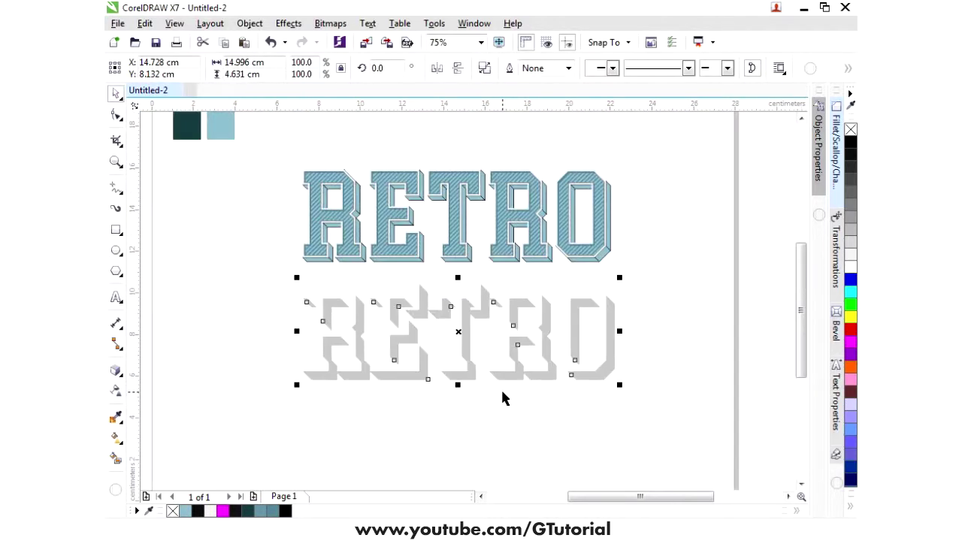
# Move the transparent shadow up behind the word RETRO so it continues the extrusion diagonally.
pyautogui.moveTo(519, 387); pyautogui.dragTo(579, 260)
pyautogui.scroll(3, 607, 266)
pyautogui.scroll(-2, 581, 264)
# Set the shadow's uniform transparency to 85.
pyautogui.click(588, 347)
pyautogui.click(575, 328)
pyautogui.click(116, 390)
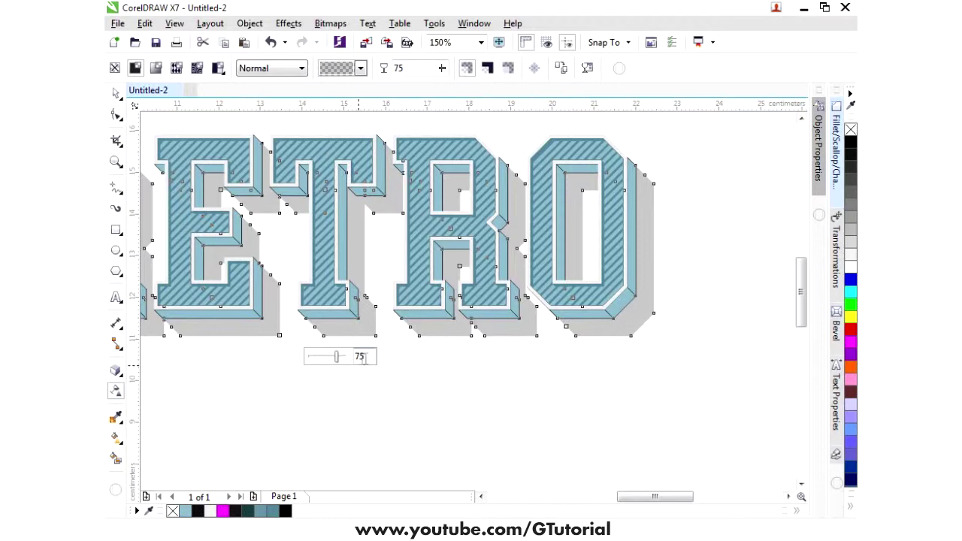
pyautogui.doubleClick(361, 357)
pyautogui.write('85')
pyautogui.press('Return')
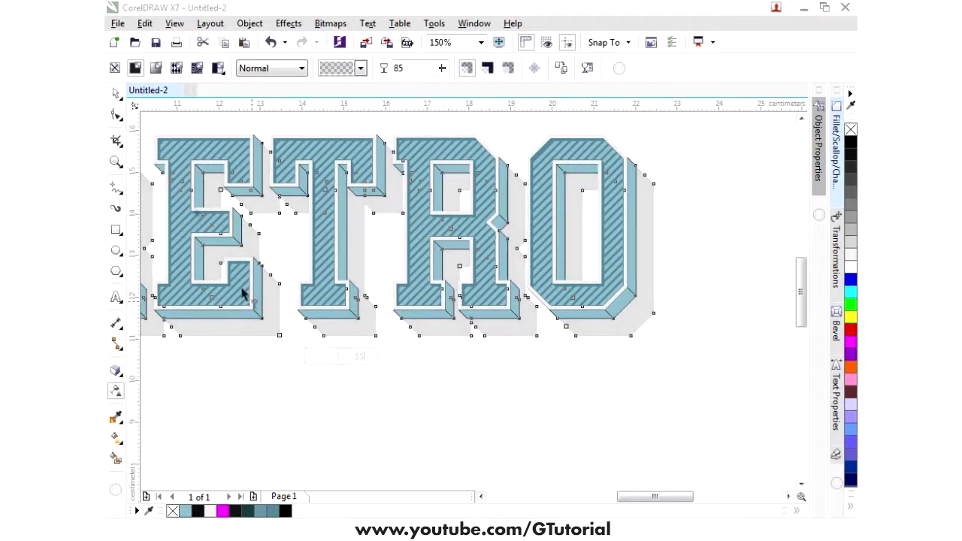
pyautogui.click(116, 92)
pyautogui.click(218, 350)
# Fill the word's light blue extrusion group with magenta and ungroup all of its faces.
pyautogui.scroll(-3, 219, 350)
pyautogui.scroll(3, 236, 351)
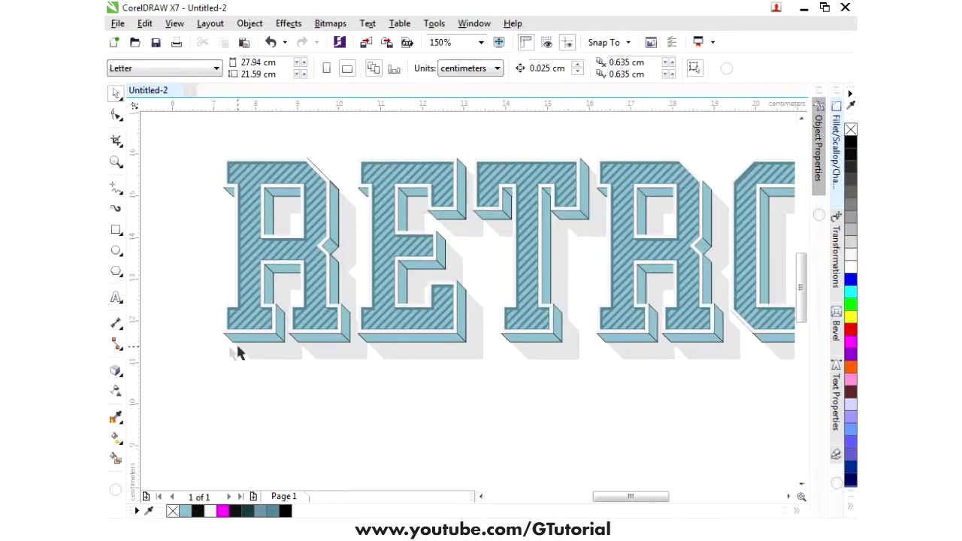
pyautogui.click(244, 344)
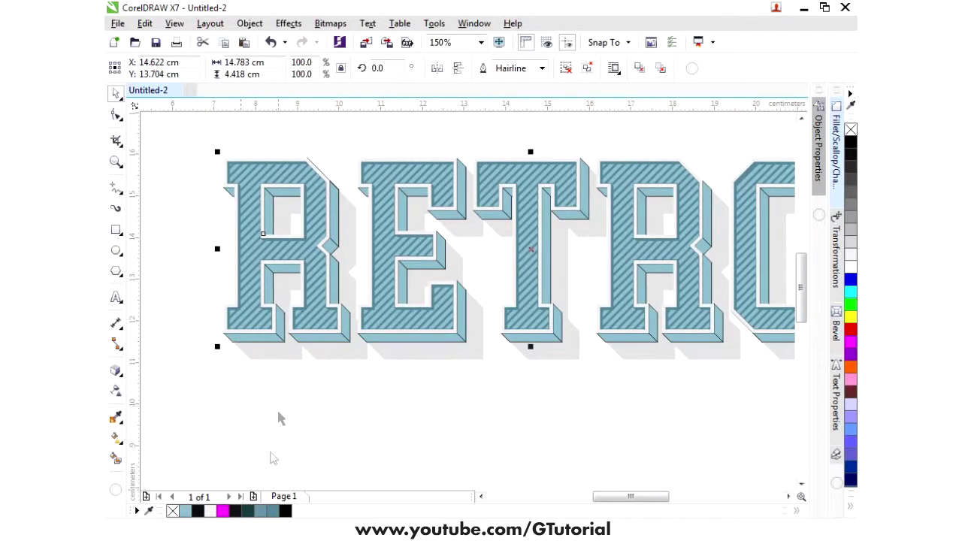
pyautogui.click(223, 512)
pyautogui.click(588, 68)
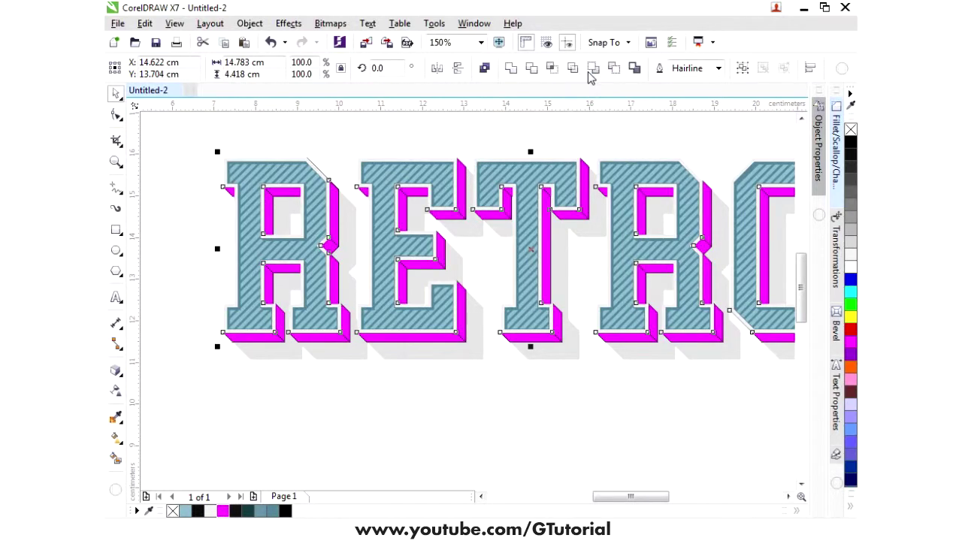
pyautogui.click(563, 141)
# Move the five color swatches close to the word, just above its first letters.
pyautogui.scroll(-2, 285, 302)
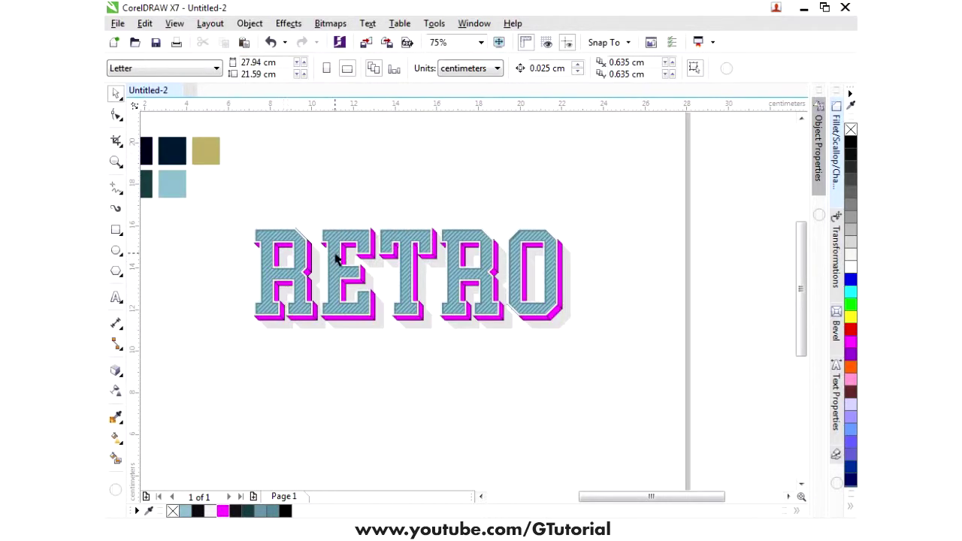
pyautogui.moveTo(170, 212); pyautogui.dragTo(315, 237)
pyautogui.scroll(2, 316, 237)
pyautogui.click(221, 303)
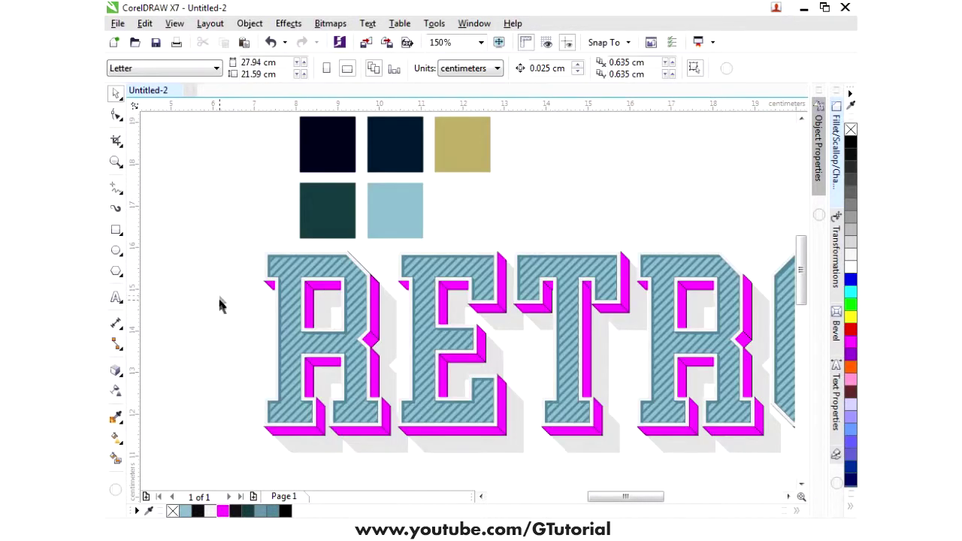
# Sample the darkest navy swatch and fill the first R's horizontal extrusion faces with it.
pyautogui.click(117, 419)
pyautogui.click(324, 155)
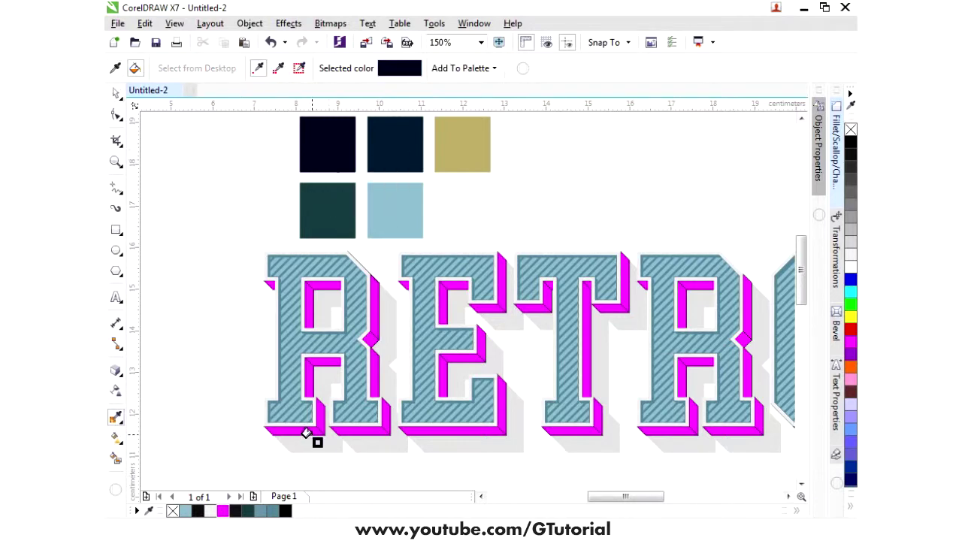
pyautogui.scroll(2, 308, 436)
pyautogui.scroll(-2, 307, 430)
pyautogui.scroll(2, 332, 365)
pyautogui.click(353, 372)
pyautogui.click(367, 218)
pyautogui.click(259, 216)
pyautogui.scroll(-2, 450, 382)
pyautogui.scroll(2, 440, 378)
pyautogui.click(444, 376)
# Fill the horizontal extrusion faces of the letter E with the darkest navy.
pyautogui.click(516, 376)
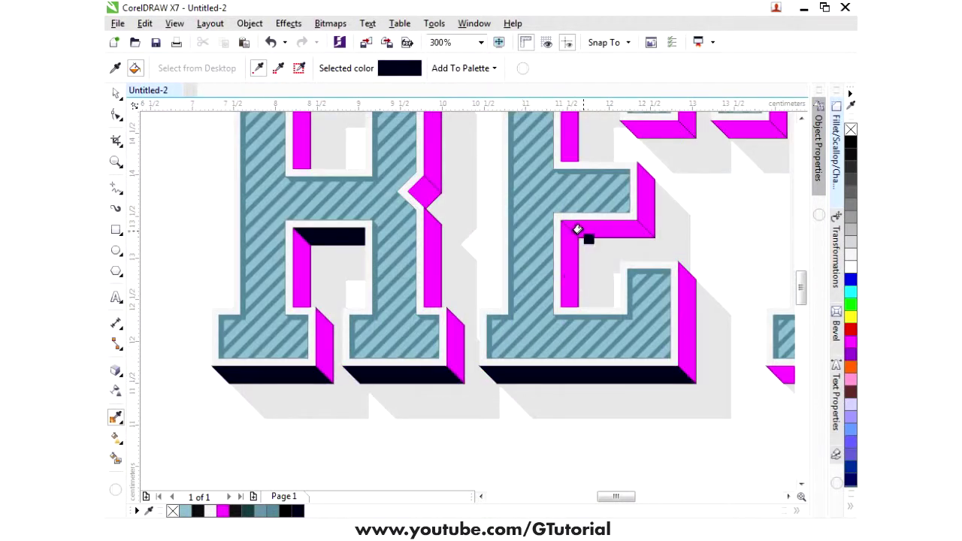
pyautogui.click(577, 229)
pyautogui.scroll(-2, 353, 365)
pyautogui.scroll(2, 461, 226)
pyautogui.click(361, 197)
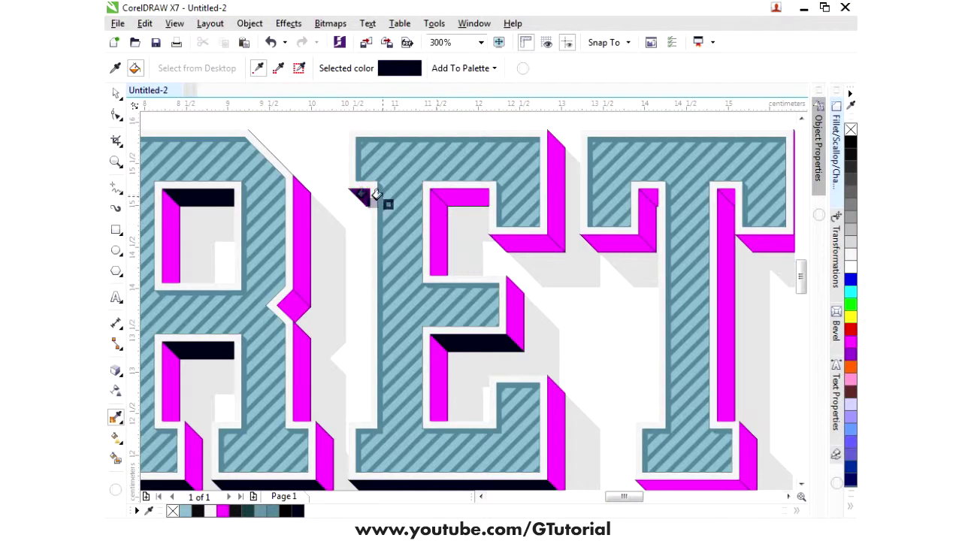
pyautogui.click(447, 198)
pyautogui.click(524, 244)
# Fill the T's horizontal extrusion faces under its arms, beside the stem and under the foot with the darkest navy.
pyautogui.click(626, 242)
pyautogui.click(647, 197)
pyautogui.click(725, 200)
pyautogui.click(756, 239)
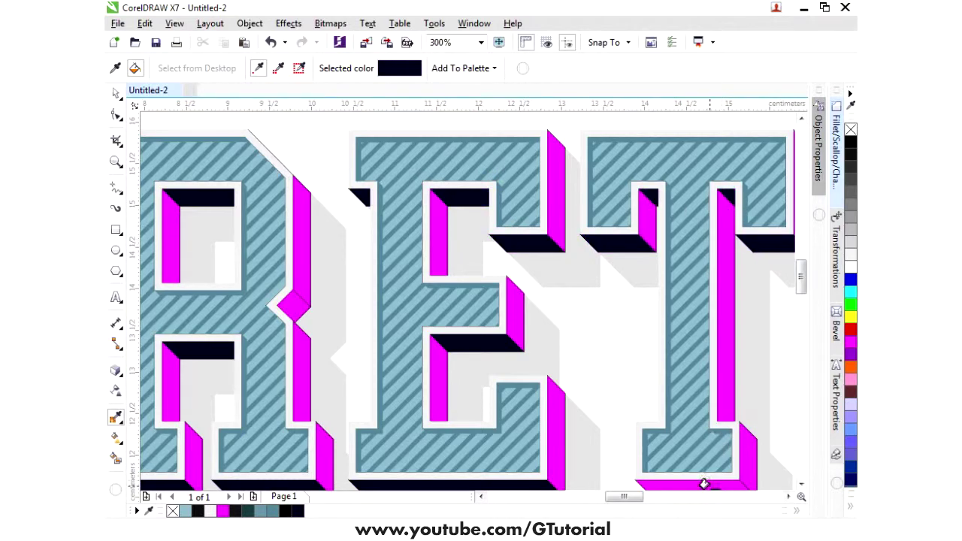
pyautogui.click(704, 483)
# Fill the second R's horizontal extrusion faces in its openings and under both feet with the darkest navy.
pyautogui.scroll(-5, 703, 483)
pyautogui.scroll(5, 424, 326)
pyautogui.click(448, 261)
pyautogui.click(545, 271)
pyautogui.click(556, 418)
pyautogui.scroll(-2, 549, 386)
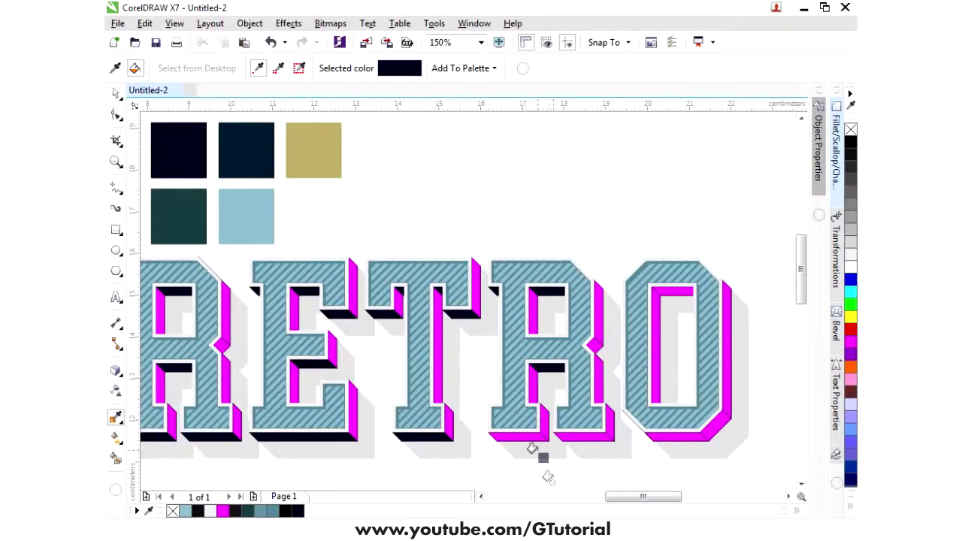
pyautogui.scroll(2, 532, 449)
pyautogui.click(526, 444)
pyautogui.click(606, 444)
pyautogui.scroll(-1, 456, 418)
pyautogui.scroll(1, 653, 430)
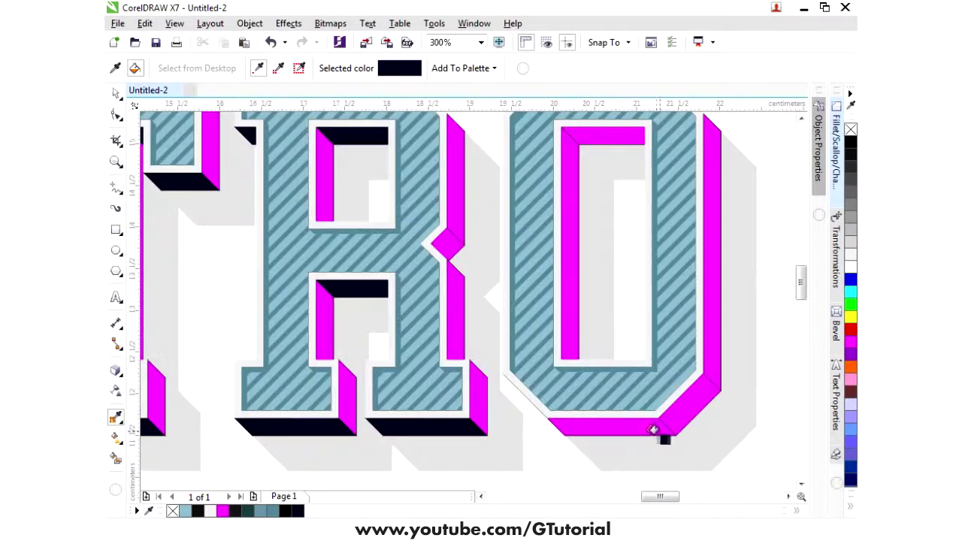
# Fill the O's horizontal extrusion faces, below the letter and inside its opening, with the darkest navy.
pyautogui.click(639, 425)
pyautogui.click(602, 137)
pyautogui.scroll(-2, 619, 284)
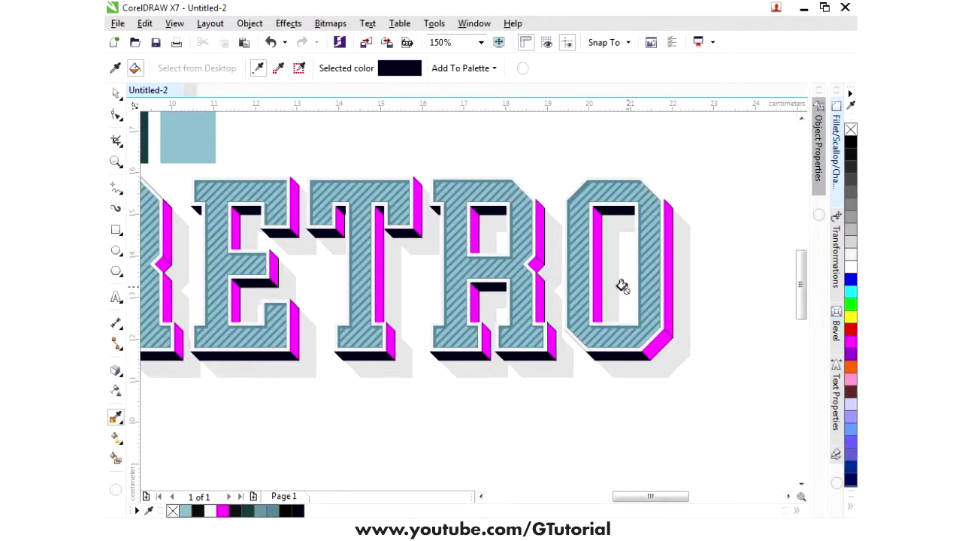
# Fill the diagonal extrusion faces at both R notches and the O's lower corner with the second navy swatch's color.
pyautogui.scroll(-2, 622, 286)
pyautogui.scroll(2, 339, 218)
pyautogui.click(115, 68)
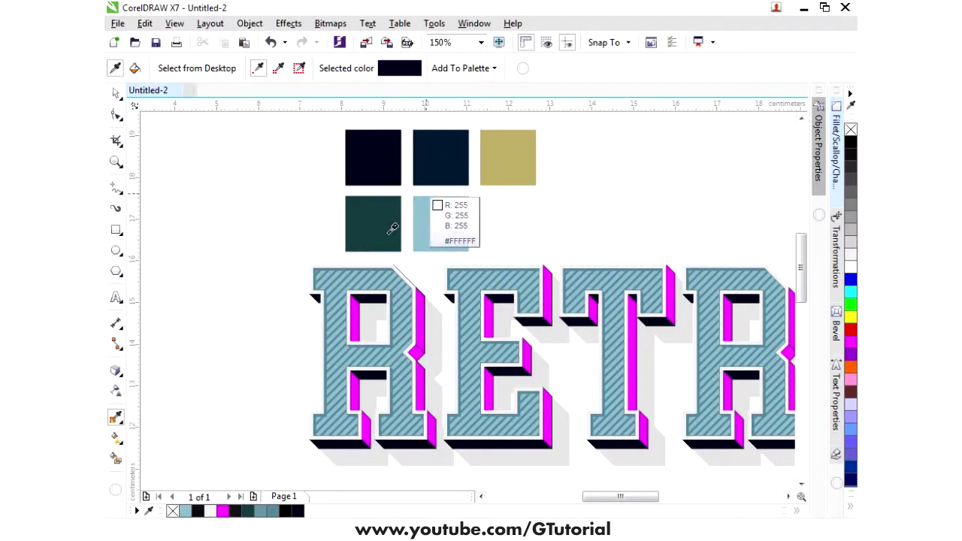
pyautogui.click(435, 166)
pyautogui.scroll(2, 411, 352)
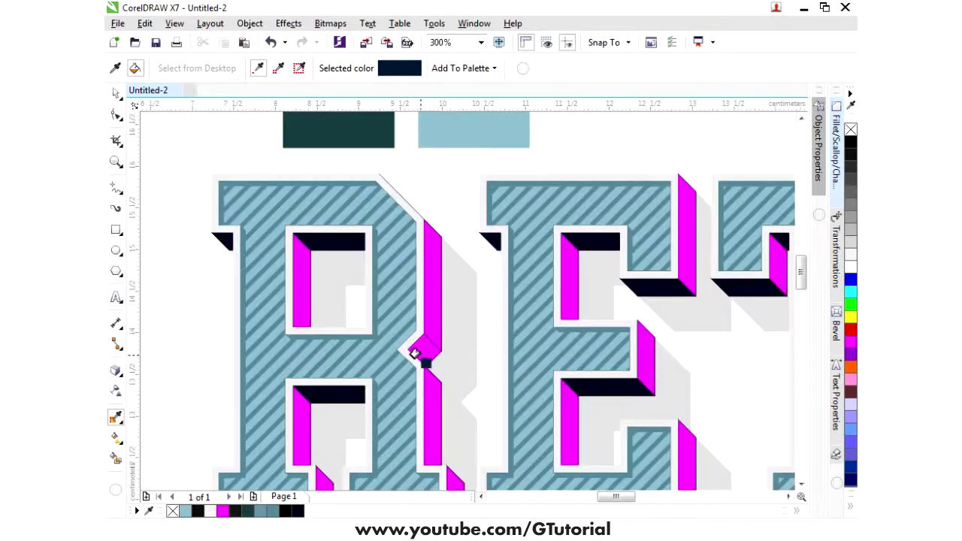
pyautogui.scroll(-2, 413, 354)
pyautogui.scroll(-2, 611, 331)
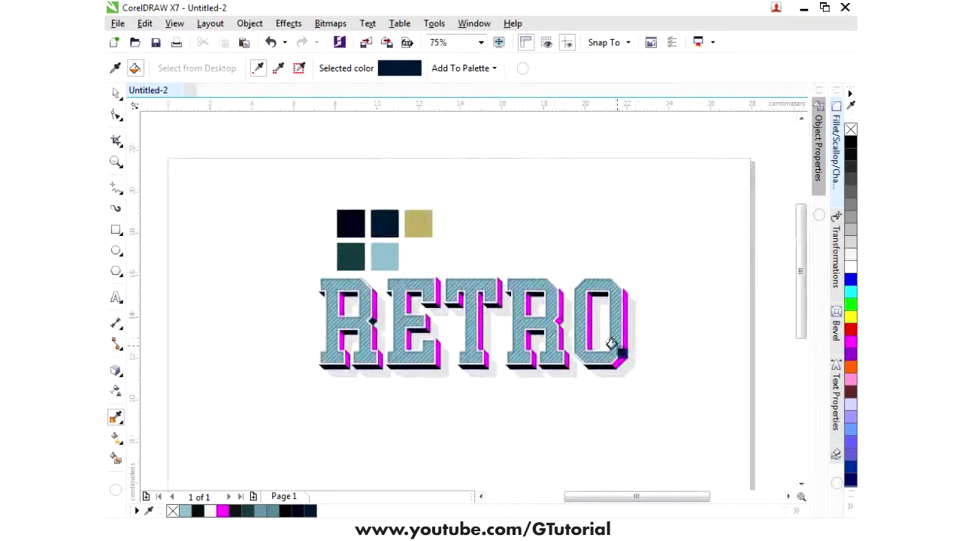
pyautogui.scroll(4, 612, 343)
pyautogui.click(517, 296)
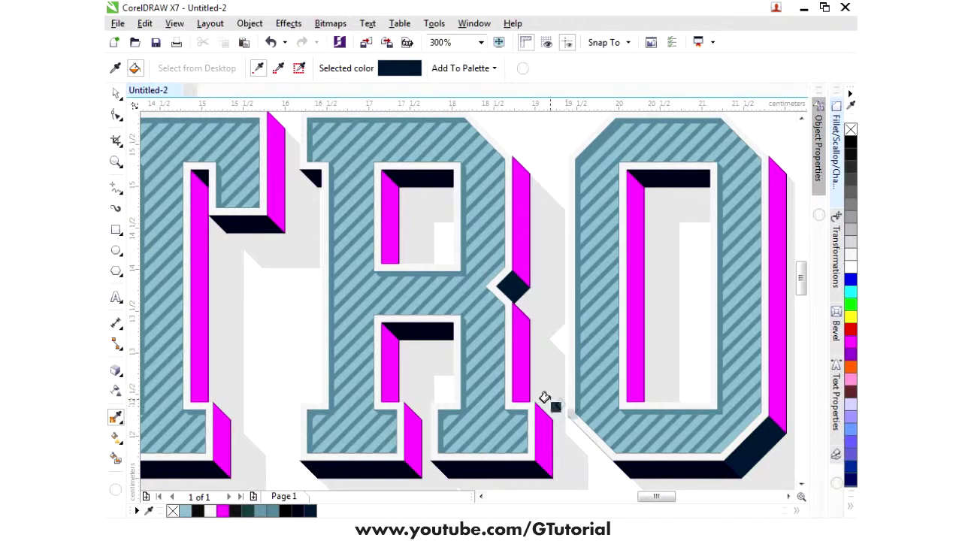
# Fill the first R's vertical extrusion faces, in its openings, along its outer side and on both feet, with the dark green swatch's color.
pyautogui.scroll(-2, 546, 398)
pyautogui.scroll(1, 378, 301)
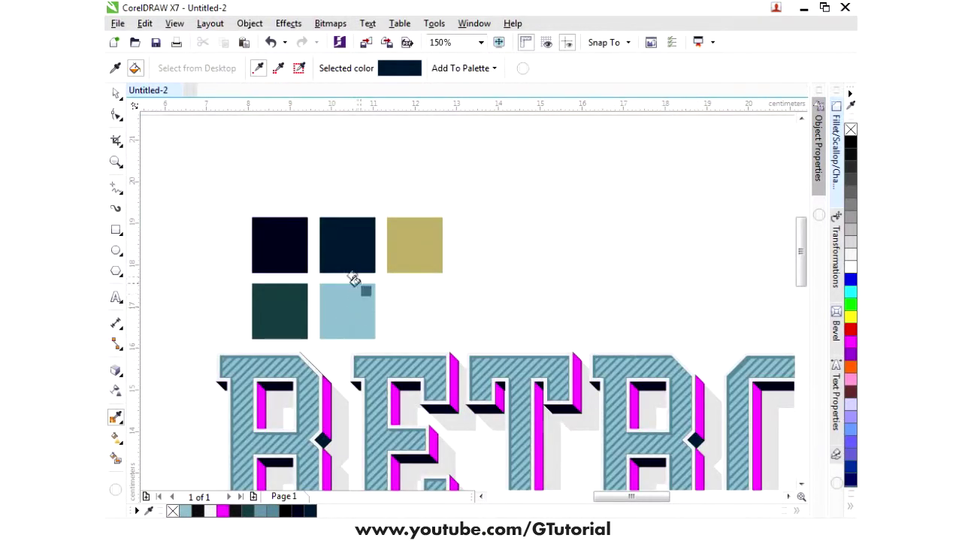
pyautogui.scroll(-1, 392, 302)
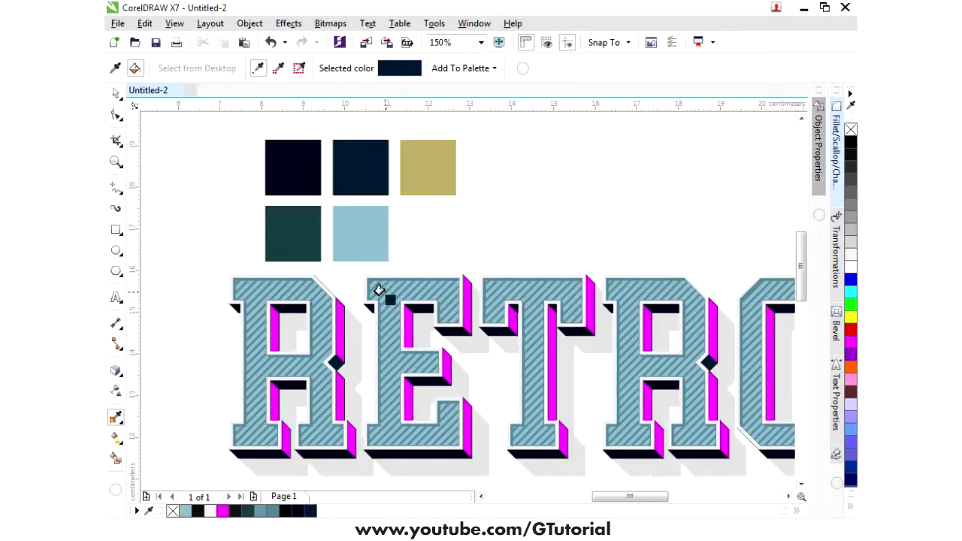
pyautogui.click(301, 227)
pyautogui.scroll(1, 267, 322)
pyautogui.scroll(1, 267, 321)
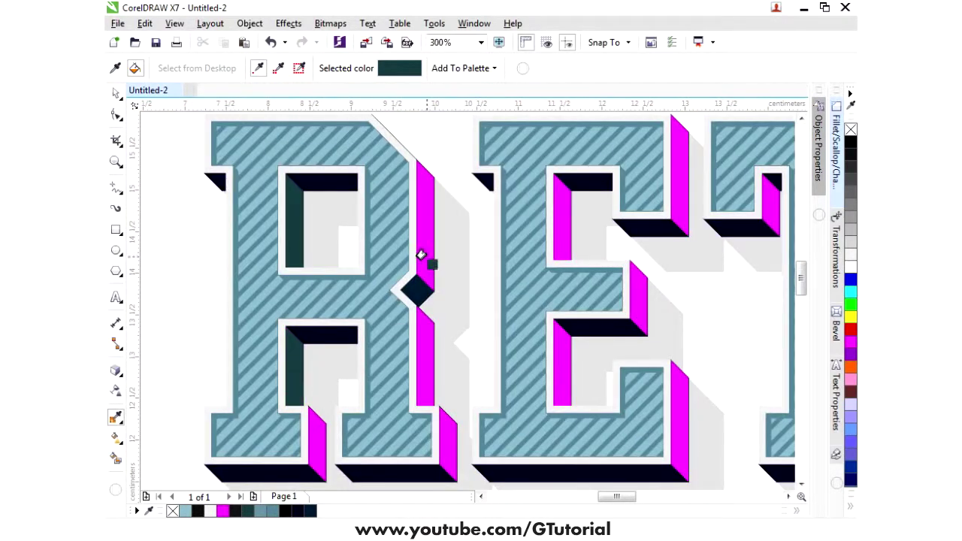
pyautogui.click(421, 256)
pyautogui.click(421, 344)
pyautogui.click(443, 445)
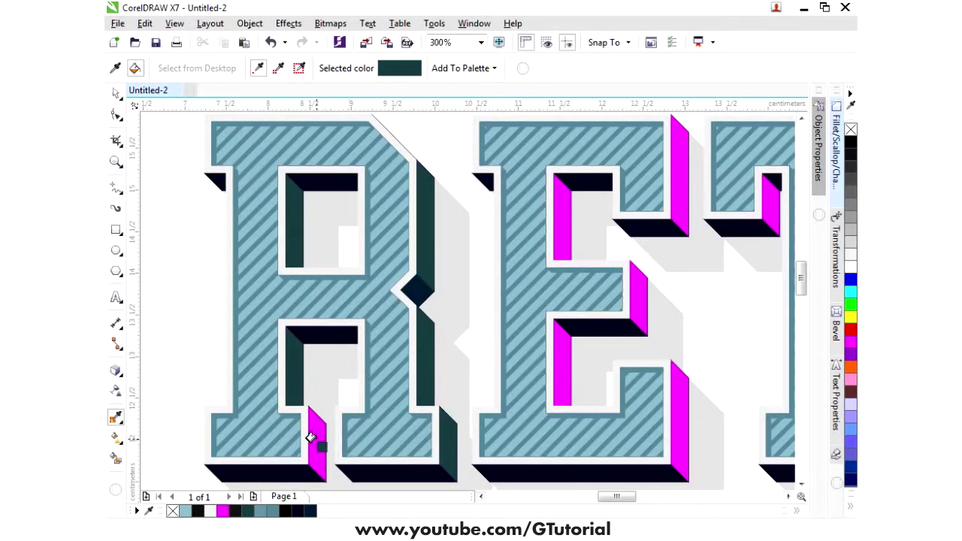
pyautogui.click(310, 438)
# Fill the E's vertical extrusion faces, on its three arm ends and beside the stem, with dark green.
pyautogui.scroll(-1, 286, 413)
pyautogui.scroll(1, 456, 392)
pyautogui.click(461, 385)
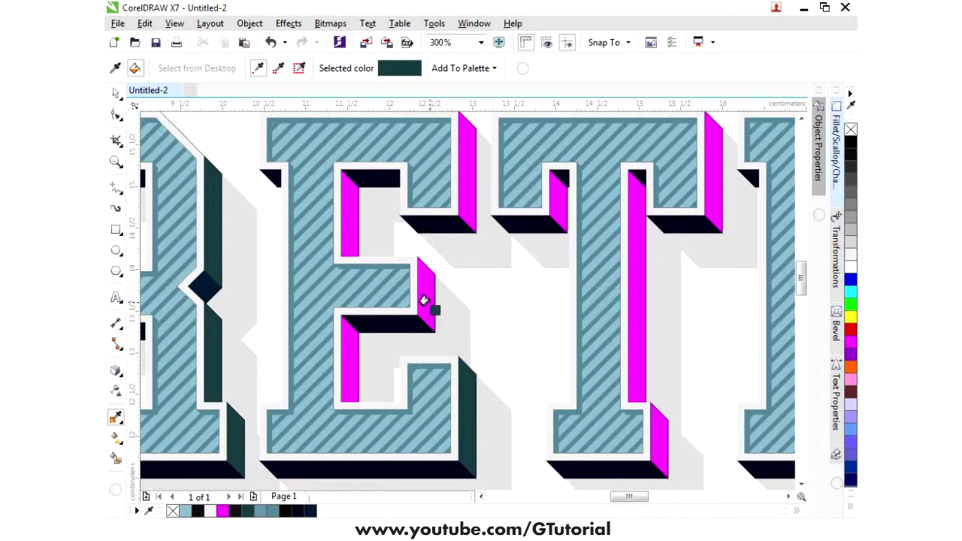
pyautogui.click(423, 300)
pyautogui.click(457, 195)
pyautogui.click(346, 212)
pyautogui.click(346, 365)
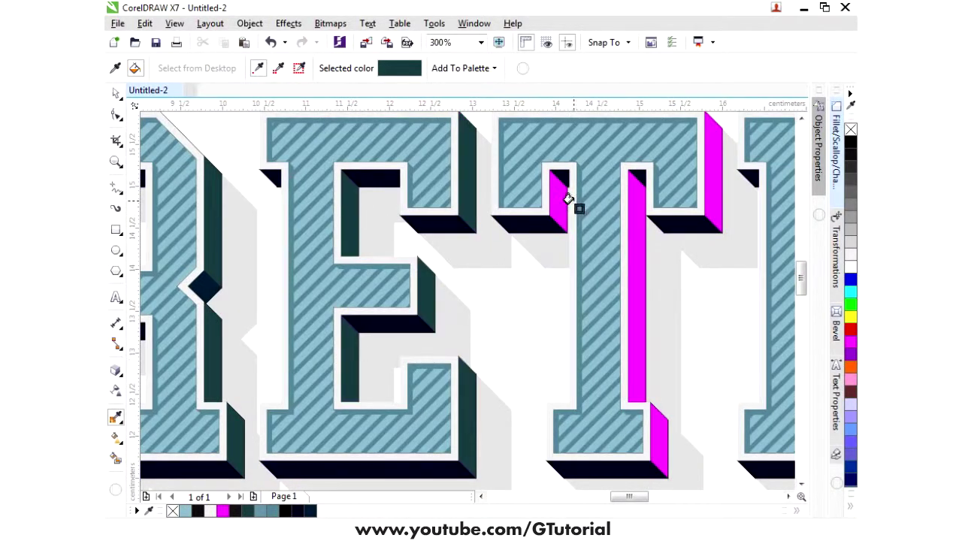
# Fill the T's vertical extrusion faces, on both arms, beside the stem and on the foot, with dark green.
pyautogui.click(569, 200)
pyautogui.click(629, 196)
pyautogui.click(713, 184)
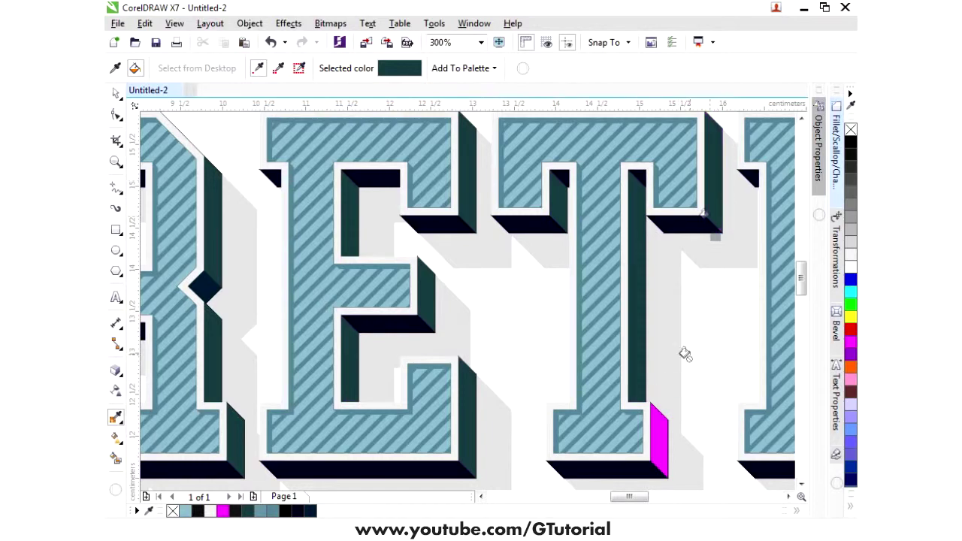
pyautogui.click(660, 439)
# Fill the second R's vertical extrusion faces, in its openings, along its outer side and on both feet, with dark green.
pyautogui.scroll(-1, 660, 440)
pyautogui.scroll(1, 571, 372)
pyautogui.click(597, 368)
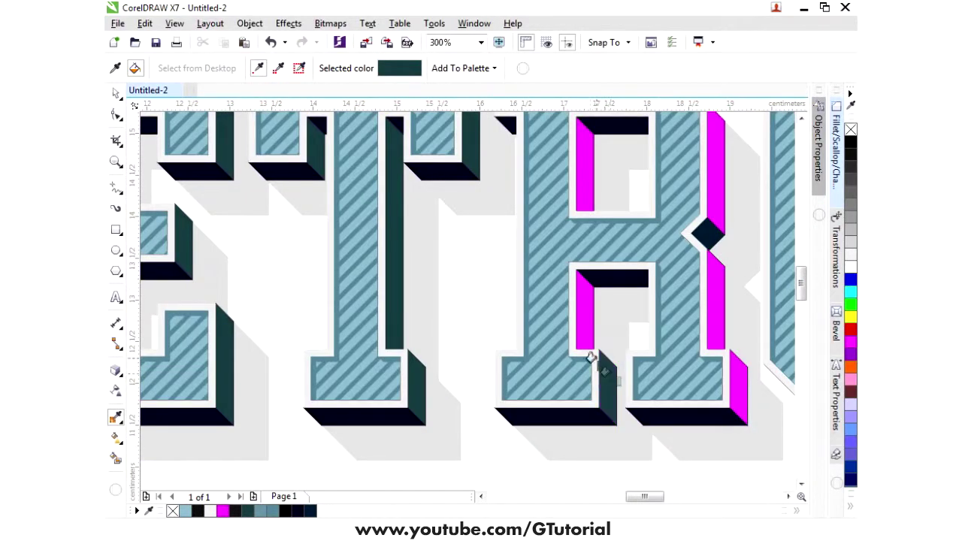
pyautogui.click(584, 308)
pyautogui.click(581, 186)
pyautogui.hscroll(2, 557, 216)
pyautogui.click(629, 203)
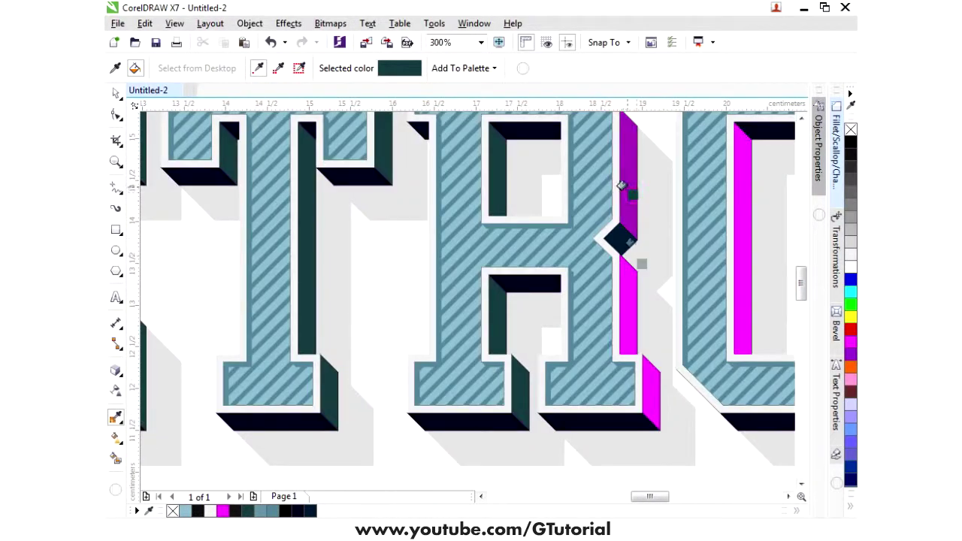
pyautogui.click(627, 284)
pyautogui.click(648, 392)
# Fill the O's vertical extrusion faces, on its outer side and inside its opening, with dark green.
pyautogui.scroll(-1, 461, 367)
pyautogui.scroll(1, 662, 315)
pyautogui.click(648, 283)
pyautogui.click(501, 271)
pyautogui.scroll(-2, 569, 273)
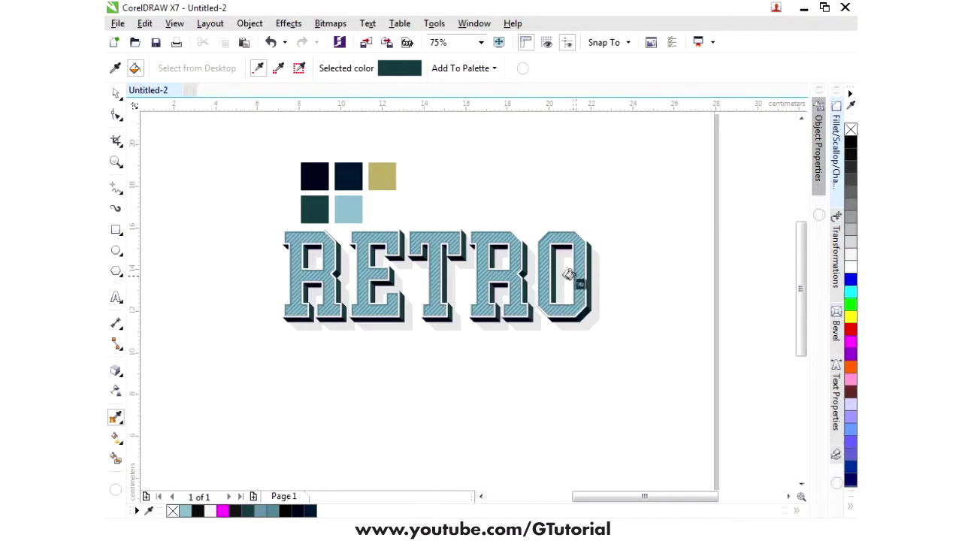
# Select all parts of the RETRO lettering, including the shadow, and group them.
pyautogui.scroll(1, 455, 256)
pyautogui.click(115, 93)
pyautogui.scroll(-1, 346, 244)
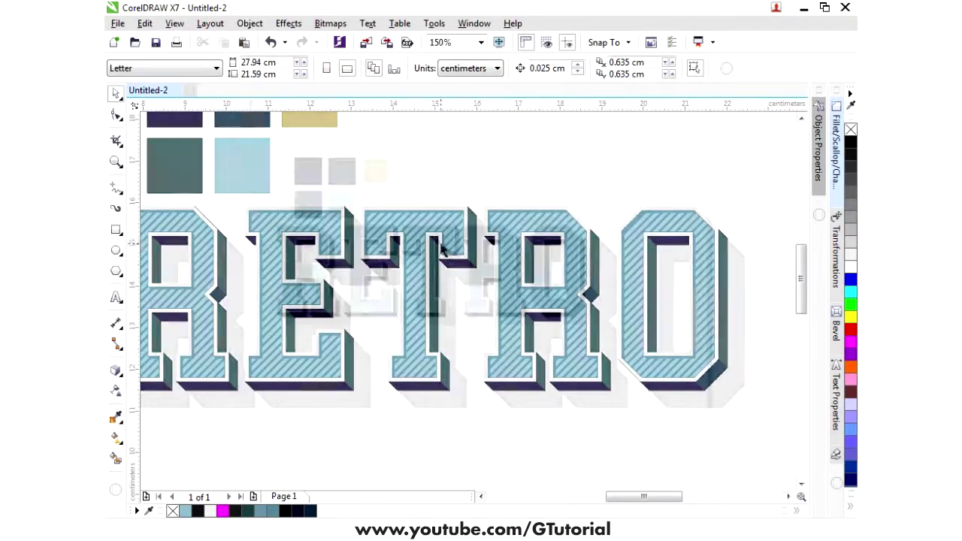
pyautogui.scroll(1, 346, 245)
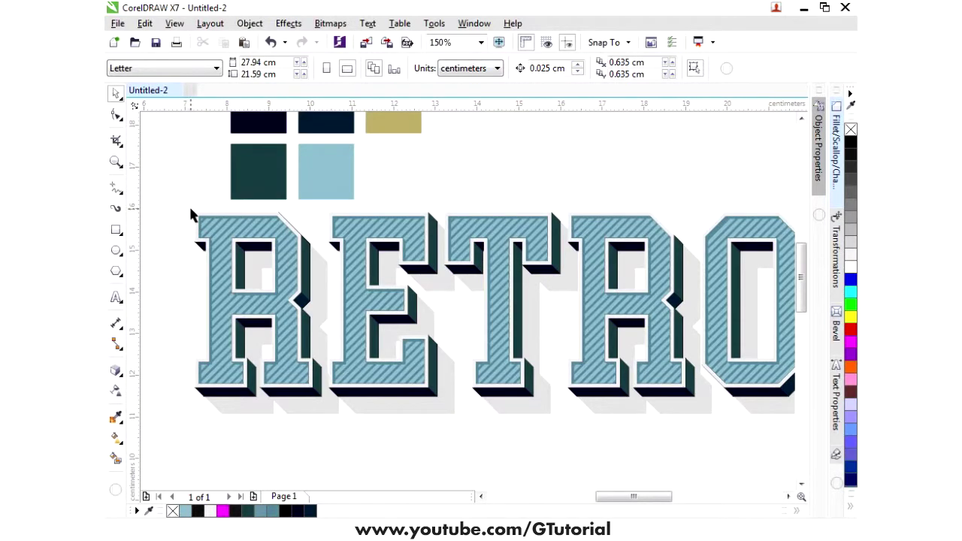
pyautogui.scroll(-1, 191, 216)
pyautogui.click(372, 311)
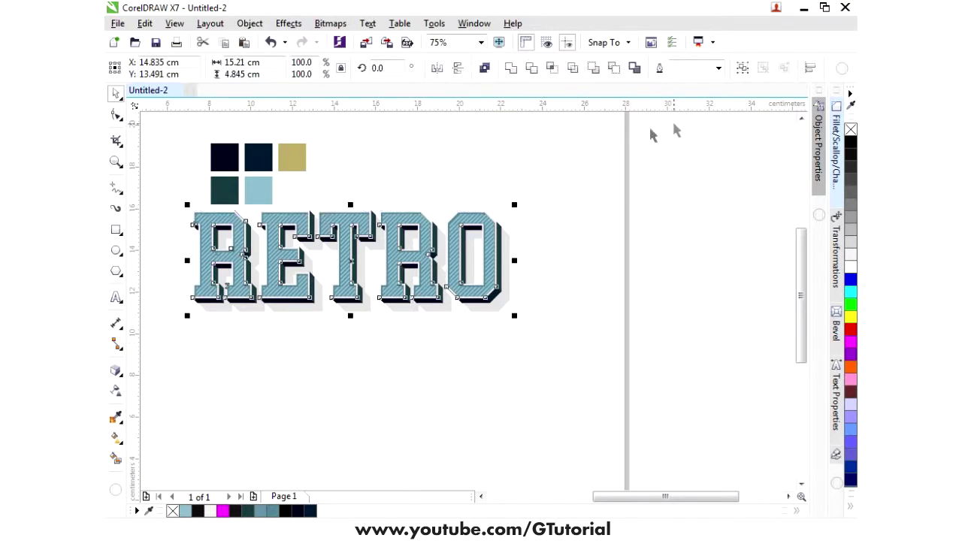
pyautogui.moveTo(172, 208); pyautogui.dragTo(591, 371)
pyautogui.click(742, 68)
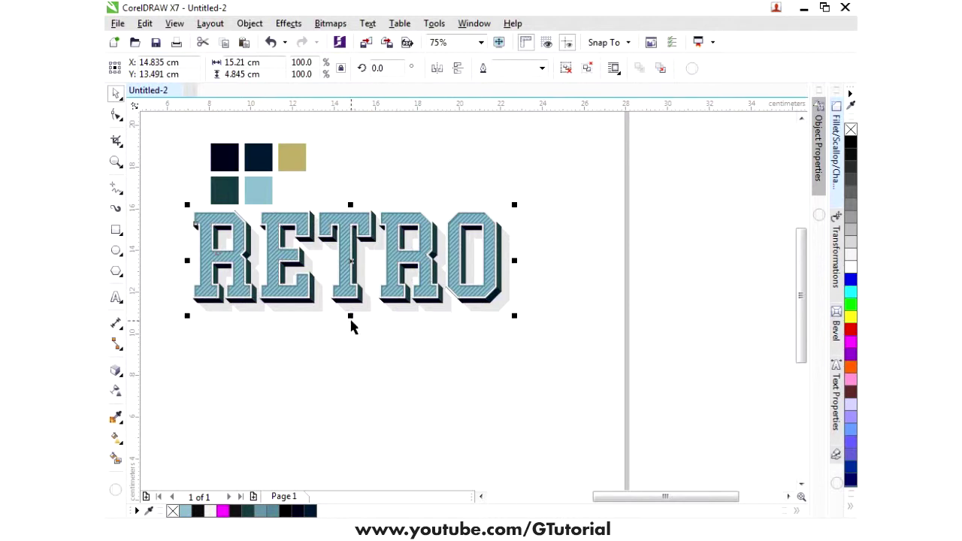
# Move the grouped RETRO lettering down, away from the color swatches.
pyautogui.scroll(-1, 496, 276)
pyautogui.click(425, 275)
pyautogui.moveTo(424, 276); pyautogui.dragTo(418, 302)
pyautogui.click(437, 248)
pyautogui.scroll(1, 436, 248)
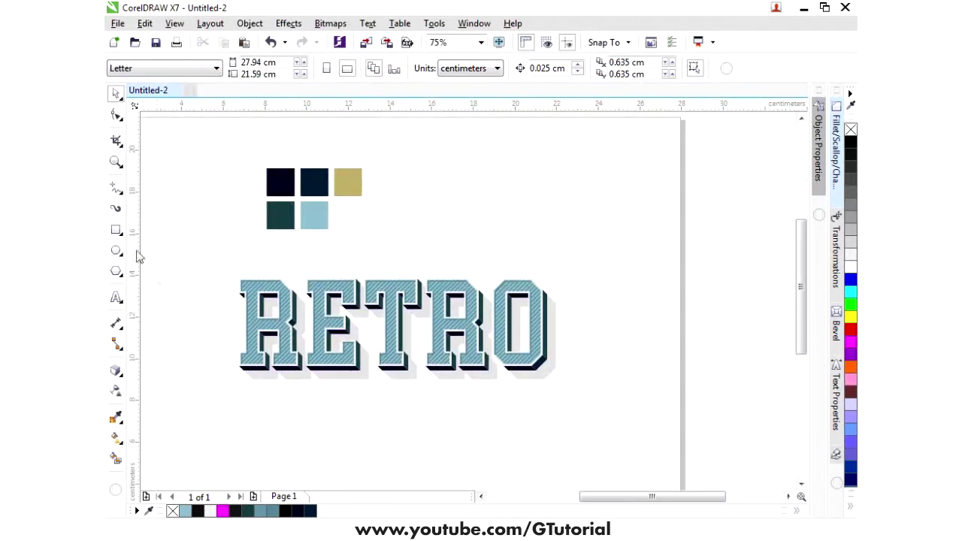
# Move the group of color swatches off the page, above its upper edge.
pyautogui.click(115, 229)
pyautogui.scroll(-1, 335, 236)
pyautogui.click(116, 97)
pyautogui.moveTo(309, 210); pyautogui.dragTo(235, 148)
# Draw a background rectangle about 20.8 by 14 cm around the RETRO lettering.
pyautogui.click(115, 230)
pyautogui.moveTo(260, 211); pyautogui.dragTo(478, 357)
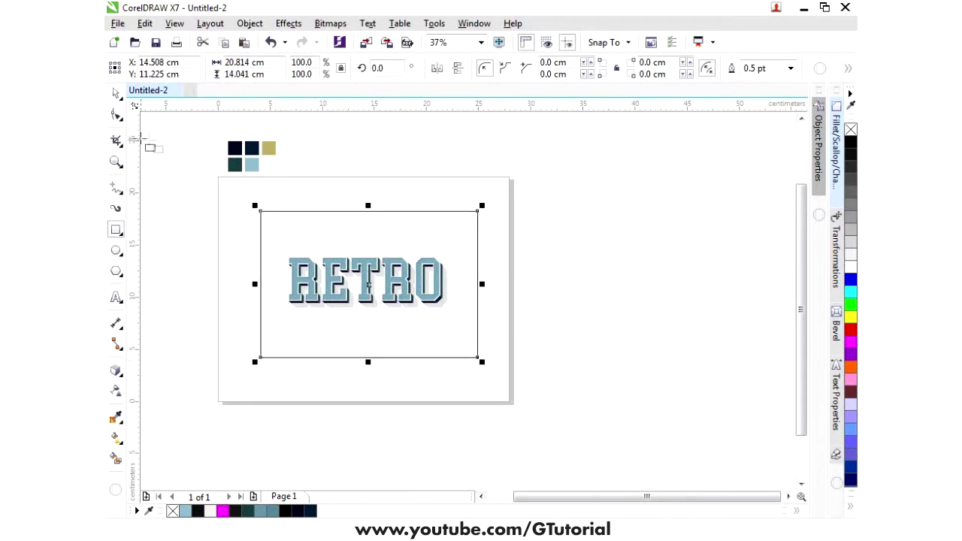
pyautogui.click(117, 93)
# Center the RETRO lettering and the rectangle on each other horizontally and vertically.
pyautogui.click(305, 293)
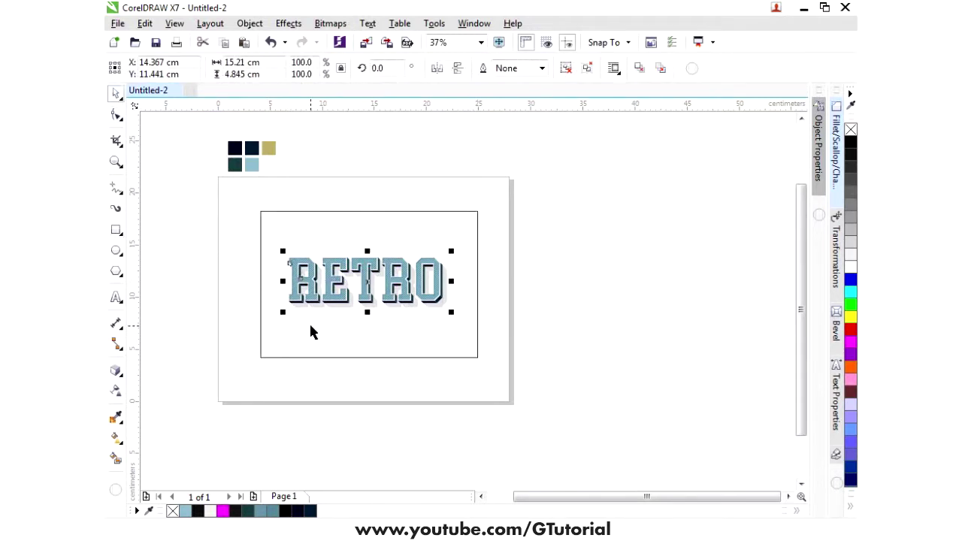
pyautogui.keyDown('shift'); pyautogui.click(310, 354); pyautogui.keyUp('shift')
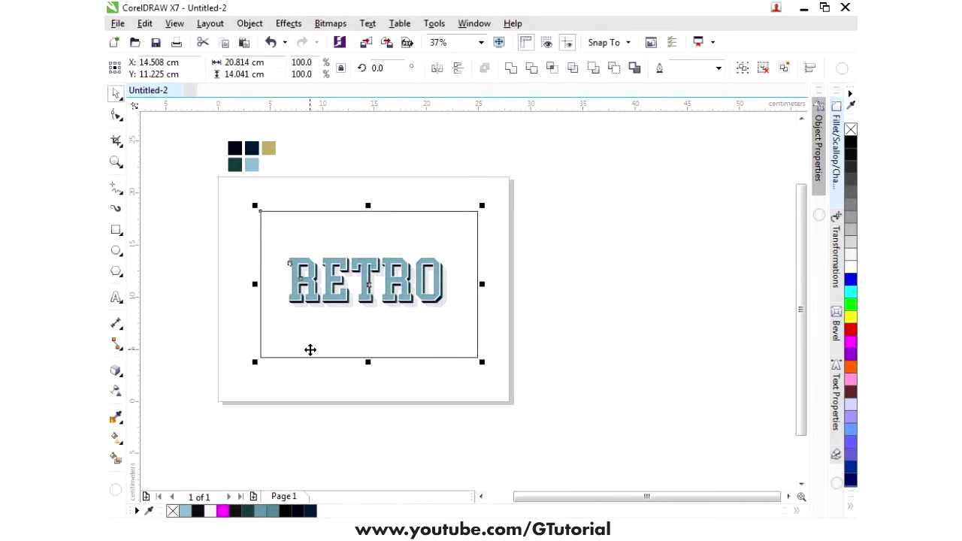
pyautogui.press('c')
pyautogui.press('e')
pyautogui.click(339, 391)
# Enlarge the rectangle proportionally about its center to about 23.5 by 15.8 cm.
pyautogui.click(261, 357)
pyautogui.moveTo(253, 358); pyautogui.dragTo(240, 374)
pyautogui.click(305, 329)
pyautogui.click(254, 361)
pyautogui.click(273, 397)
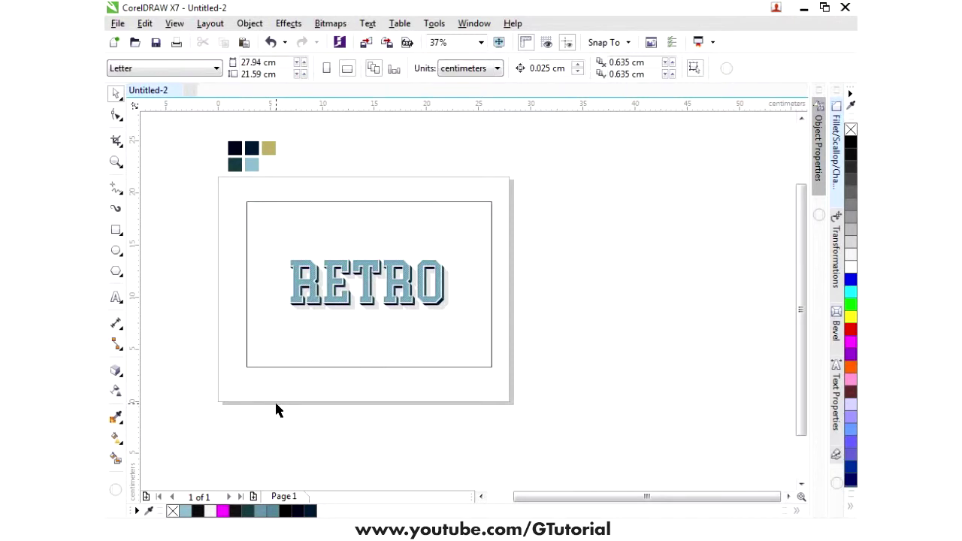
# Fill the background rectangle with the gold swatch's color.
pyautogui.scroll(1, 300, 307)
pyautogui.scroll(-1, 296, 326)
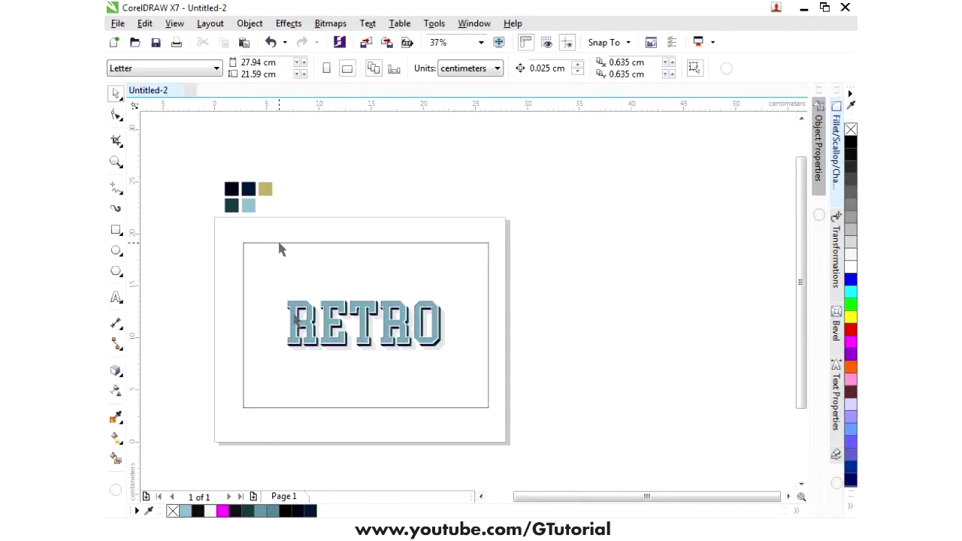
pyautogui.scroll(1, 279, 249)
pyautogui.click(279, 274)
pyautogui.click(115, 418)
pyautogui.click(251, 136)
pyautogui.click(260, 286)
pyautogui.click(118, 96)
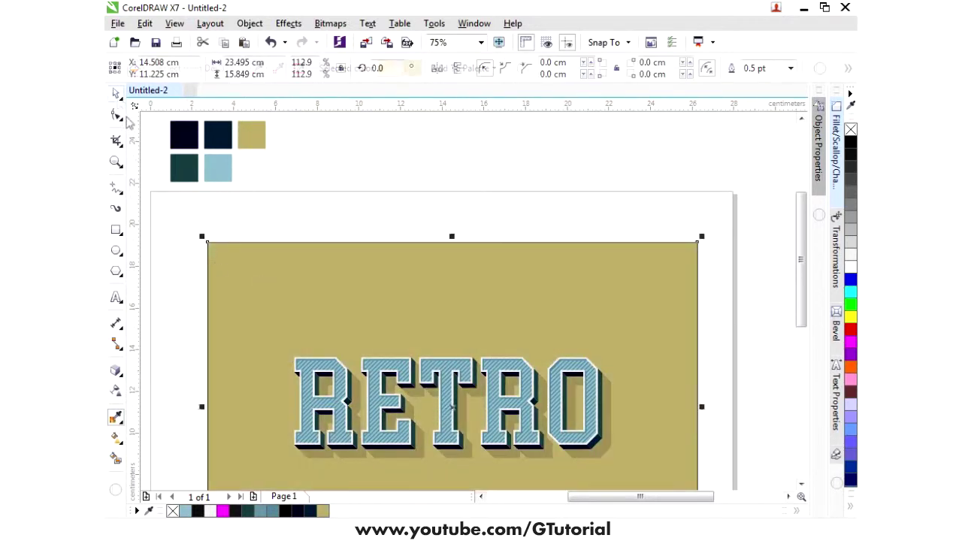
# Remove the outline from the gold background rectangle.
pyautogui.scroll(-1, 414, 171)
pyautogui.scroll(1, 451, 258)
pyautogui.scroll(-1, 451, 259)
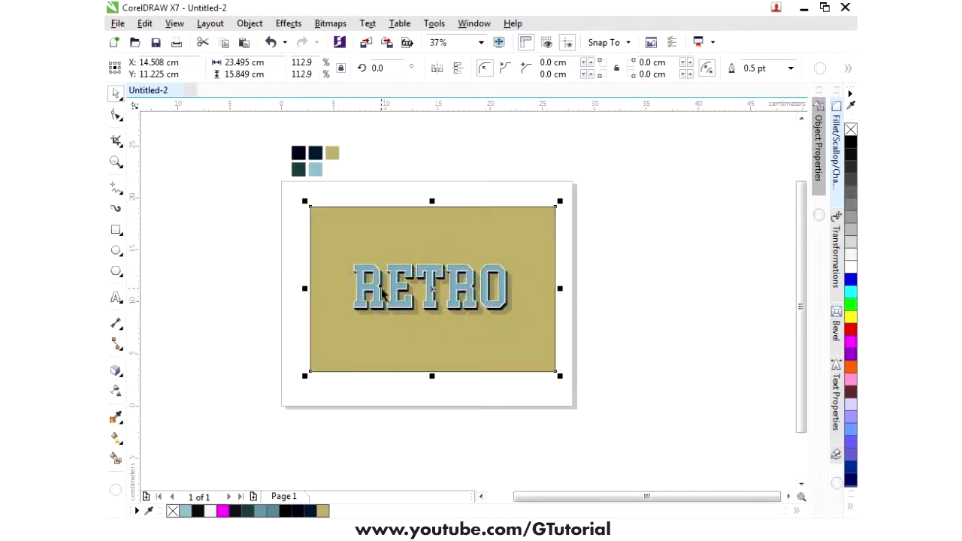
pyautogui.click(315, 167)
pyautogui.scroll(1, 355, 293)
pyautogui.click(277, 309)
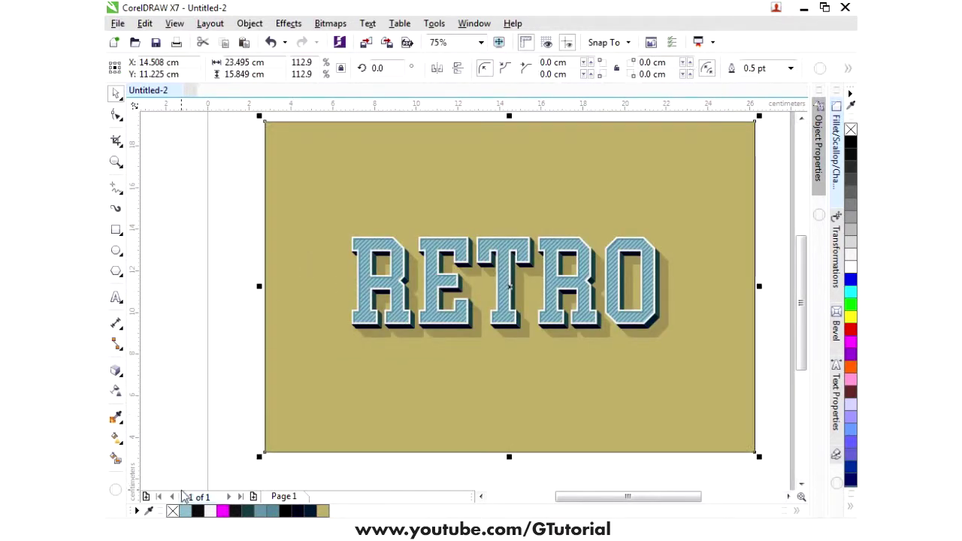
pyautogui.rightClick(172, 512)
# Apply an elliptical fountain fill to the background rectangle.
pyautogui.click(116, 437)
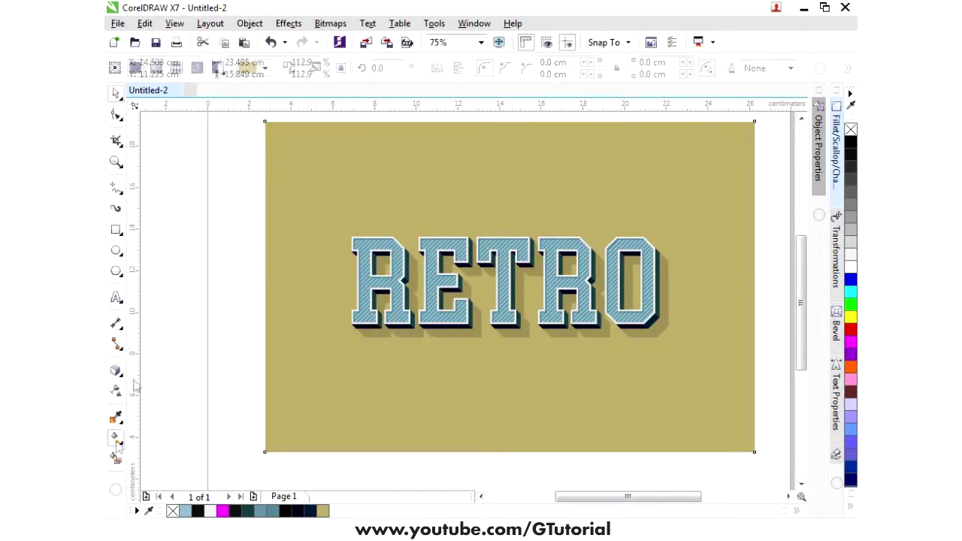
pyautogui.click(155, 68)
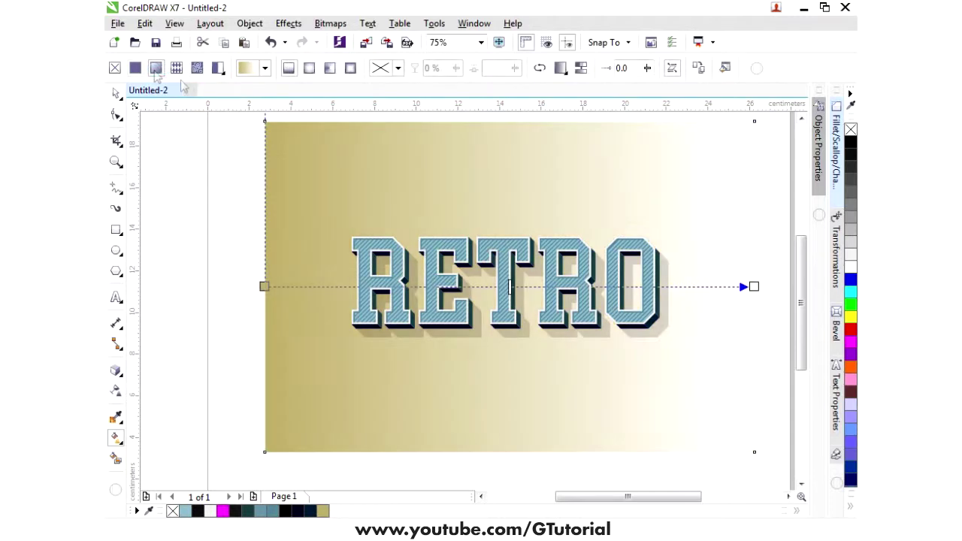
pyautogui.click(309, 69)
# Set the fountain fill's center color to a light gold, RGB 209, 198, 152.
pyautogui.click(509, 286)
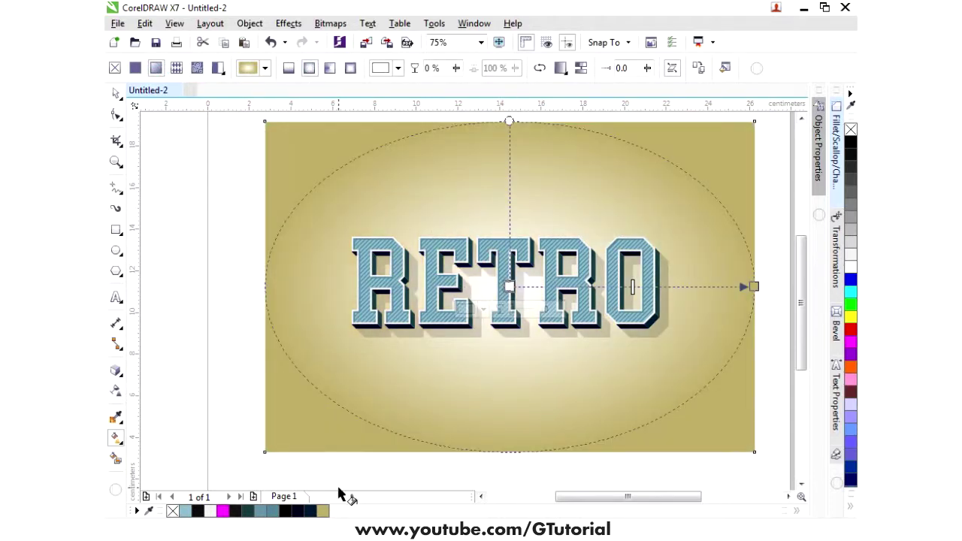
pyautogui.click(323, 511)
pyautogui.click(481, 309)
pyautogui.moveTo(515, 402); pyautogui.dragTo(489, 391)
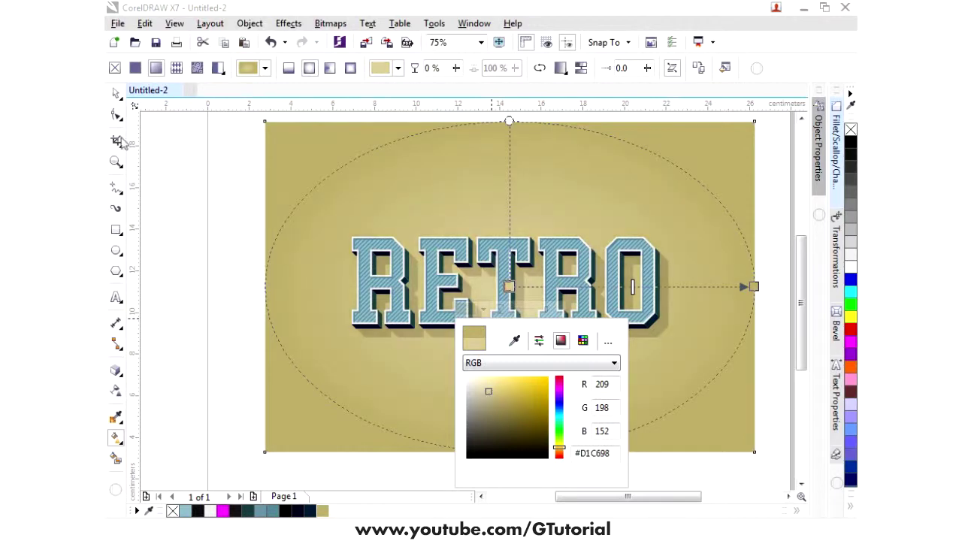
pyautogui.click(115, 93)
pyautogui.click(174, 203)
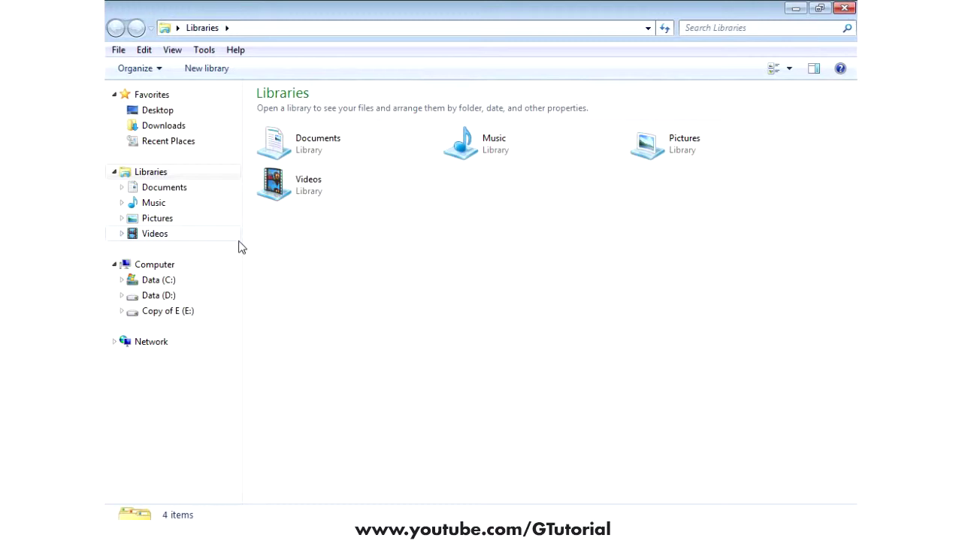
# Import noise_texture_0001.png from the Desktop folder and place it over the gold background.
pyautogui.click(159, 110)
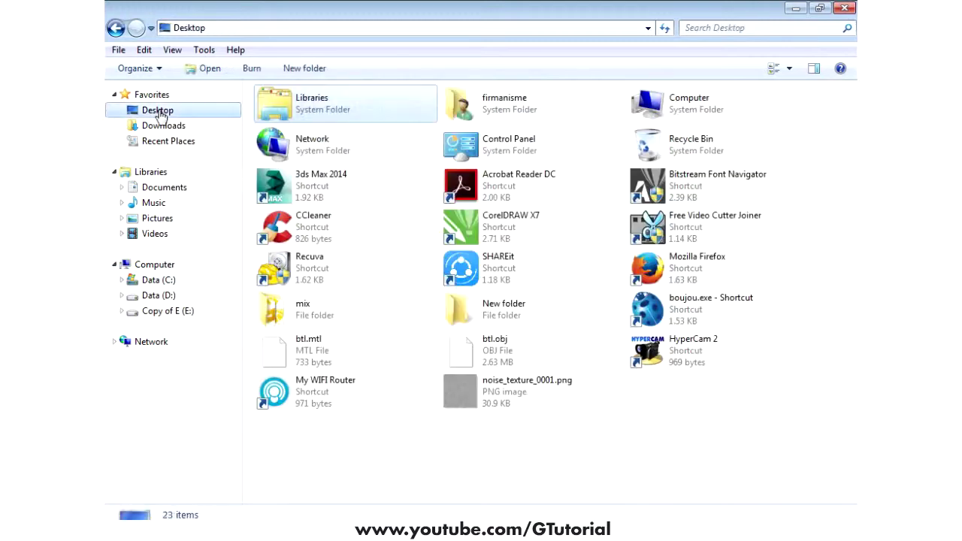
pyautogui.moveTo(470, 399); pyautogui.dragTo(376, 346)
pyautogui.scroll(-2, 428, 330)
pyautogui.moveTo(430, 331); pyautogui.dragTo(495, 306)
pyautogui.scroll(2, 368, 291)
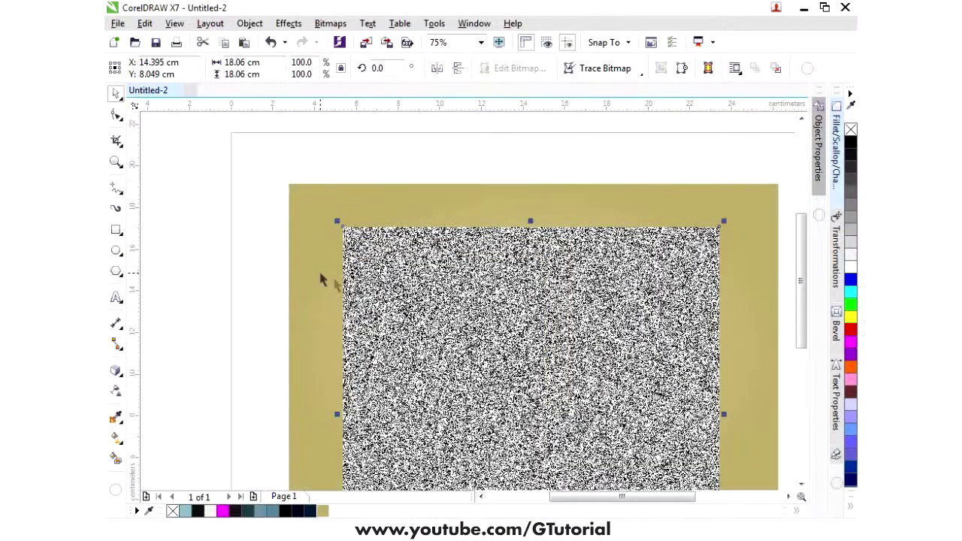
# Align the noise texture with the top and left edges of the gold background rectangle.
pyautogui.keyDown('shift'); pyautogui.click(320, 272); pyautogui.keyUp('shift')
pyautogui.press('t')
pyautogui.press('l')
pyautogui.click(199, 262)
pyautogui.scroll(-2, 199, 262)
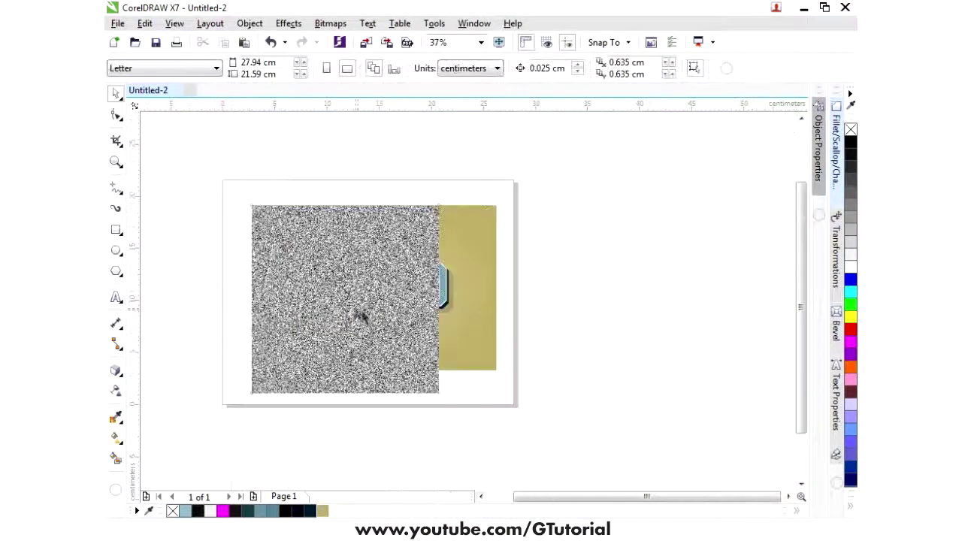
# Stretch the noise texture's width and shrink its height to match the gold background's edges, about 23.5 × 15.8 cm.
pyautogui.click(361, 317)
pyautogui.scroll(2, 432, 316)
pyautogui.moveTo(454, 286); pyautogui.dragTo(569, 269)
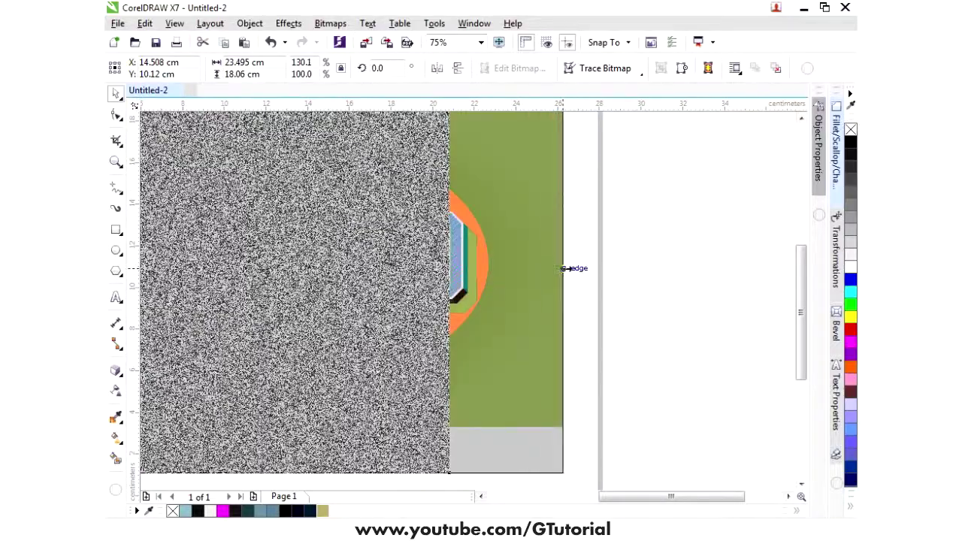
pyautogui.scroll(-2, 430, 386)
pyautogui.scroll(2, 451, 369)
pyautogui.moveTo(451, 368); pyautogui.dragTo(450, 320)
pyautogui.scroll(-2, 448, 371)
pyautogui.scroll(2, 435, 251)
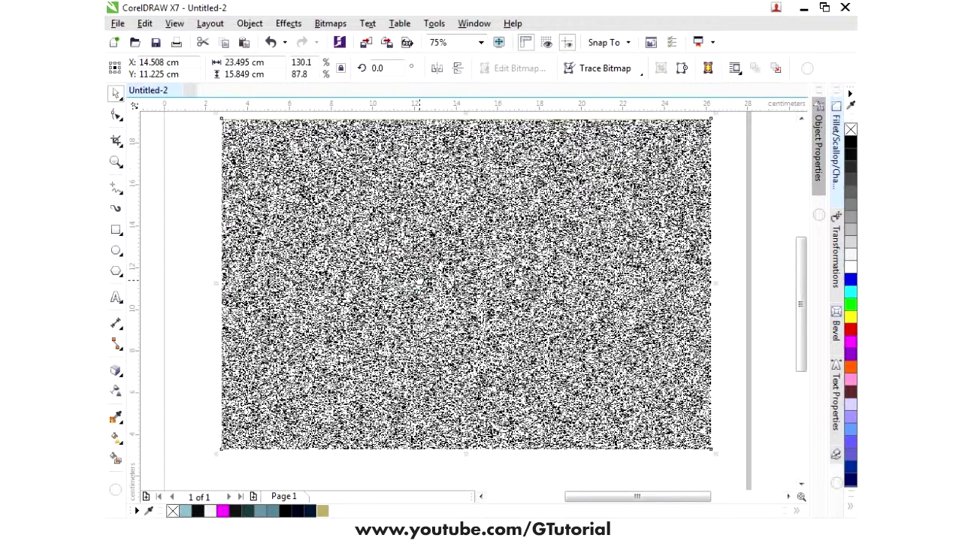
# Apply a uniform transparency of 95 to the noise texture.
pyautogui.click(117, 392)
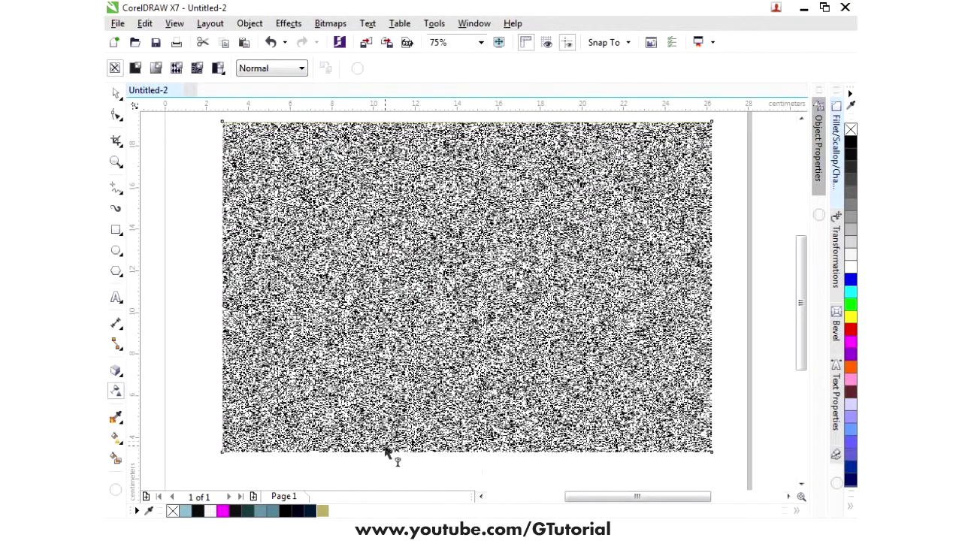
pyautogui.moveTo(436, 478); pyautogui.dragTo(466, 478)
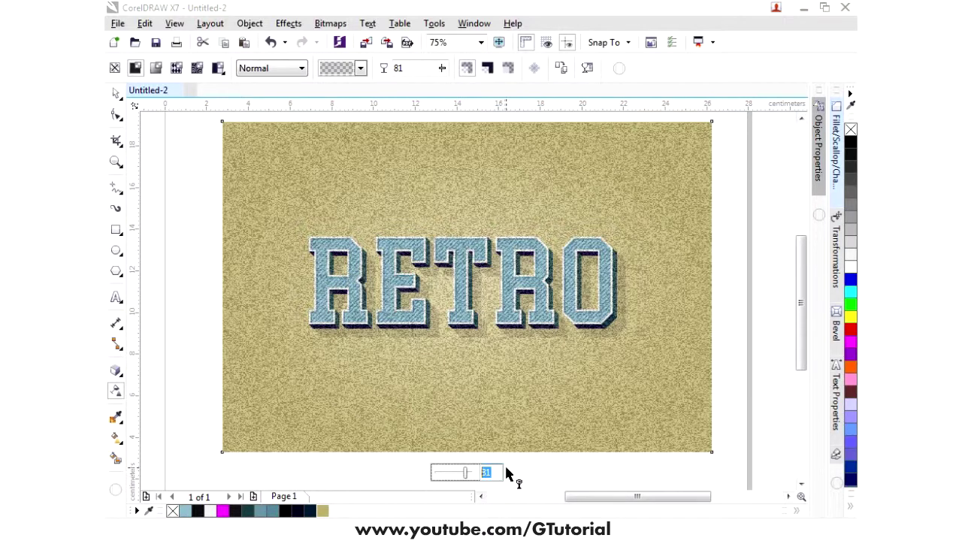
pyautogui.press('Return')
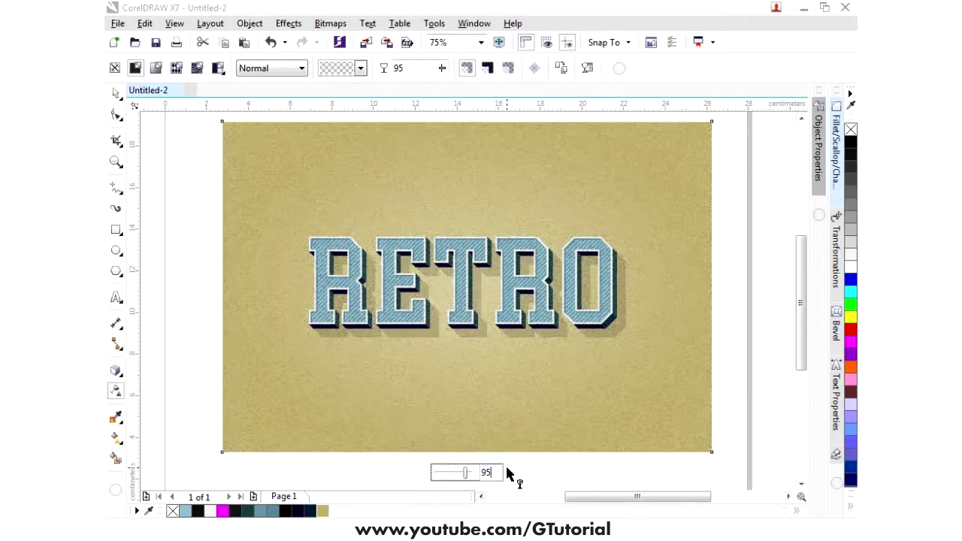
pyautogui.click(115, 93)
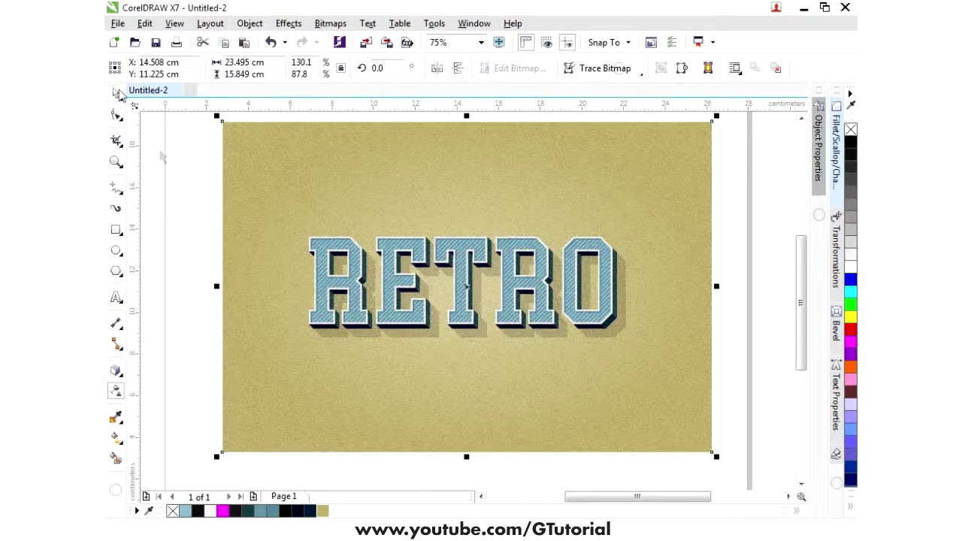